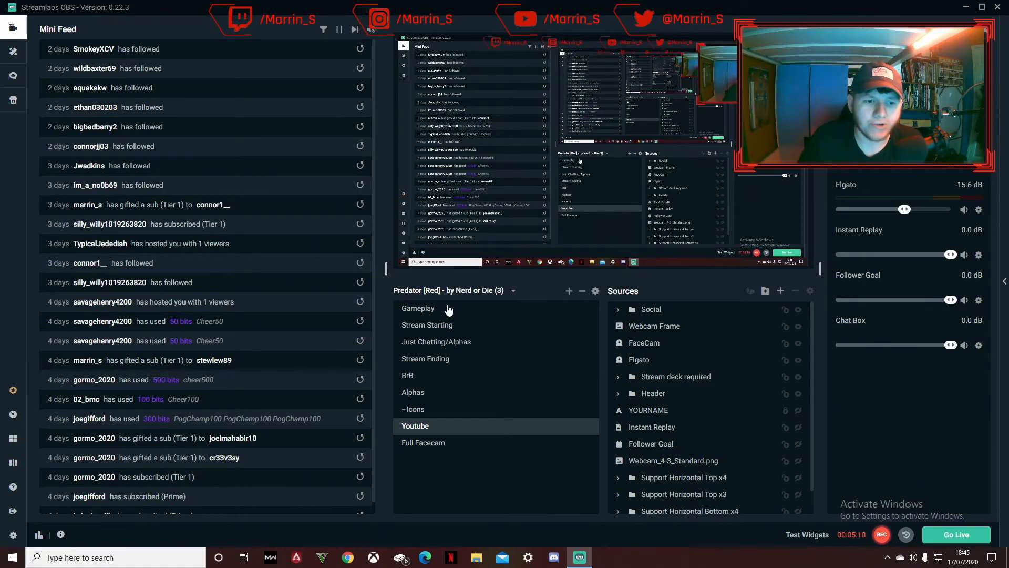
Switch to the Gameplay scene and examine its Header overlay in the preview
{"action": "left_click", "coordinate": [426, 309]}
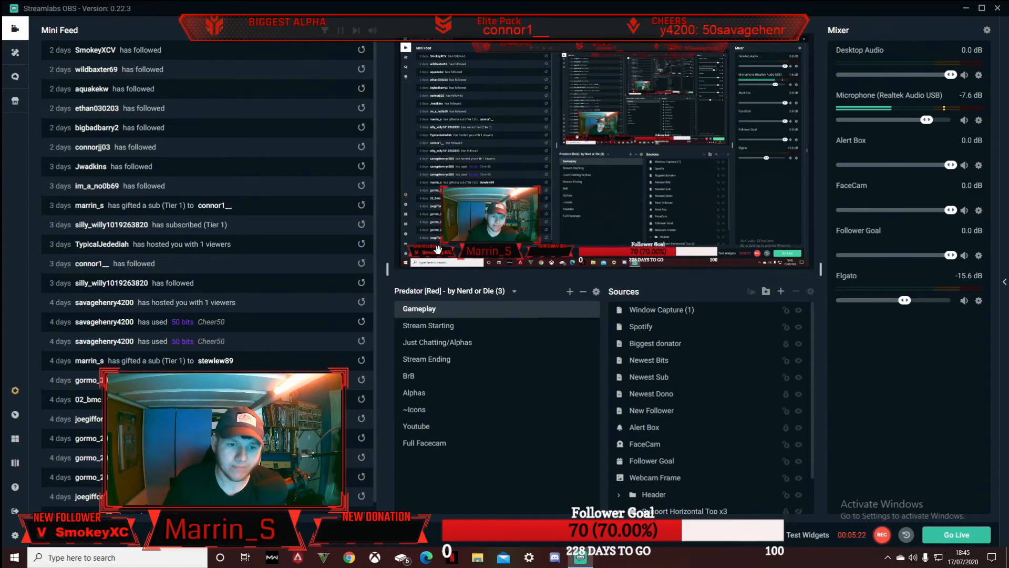
{"action": "left_click", "coordinate": [576, 257]}
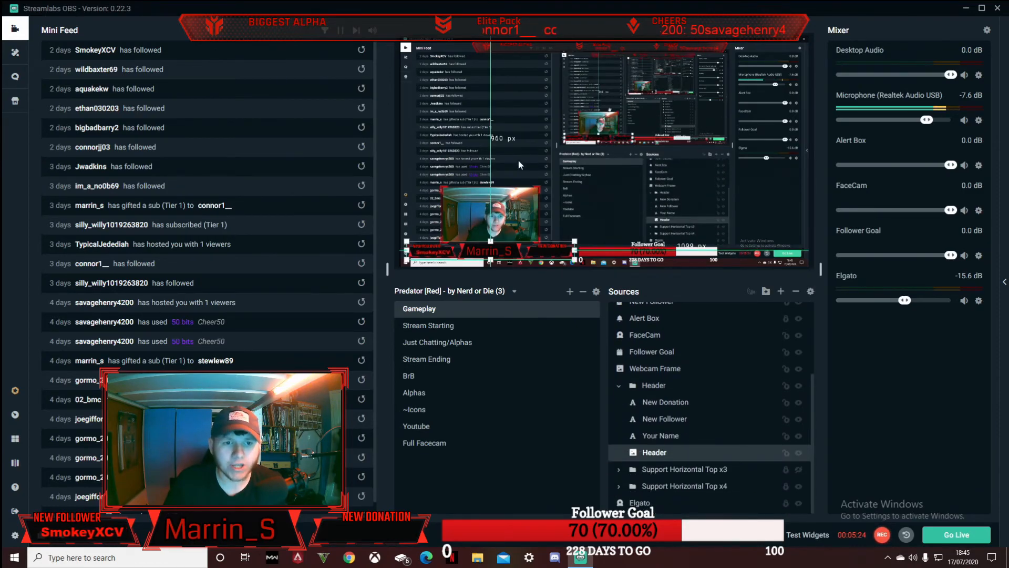
{"action": "left_click", "coordinate": [513, 46]}
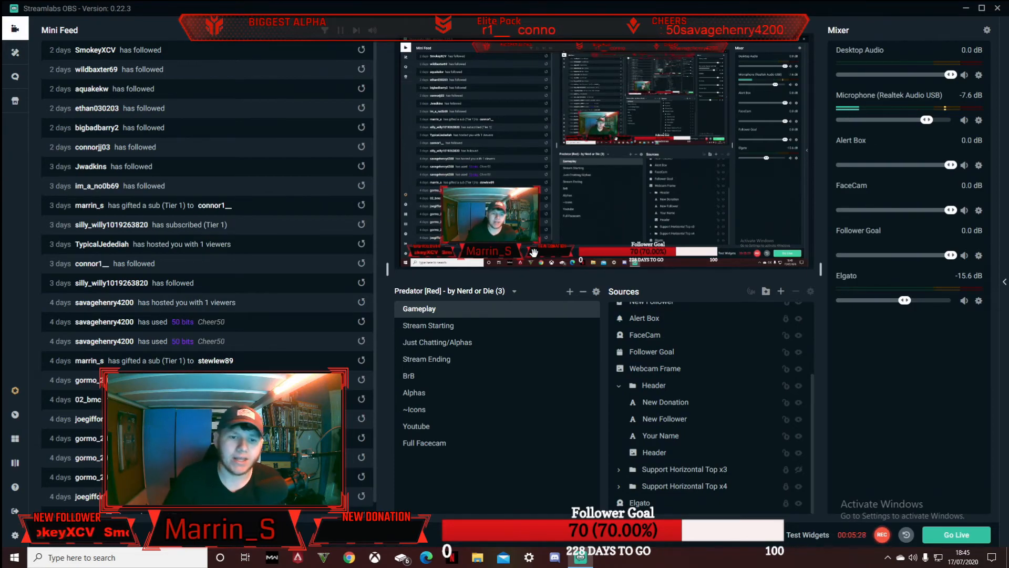
{"action": "left_click", "coordinate": [507, 252]}
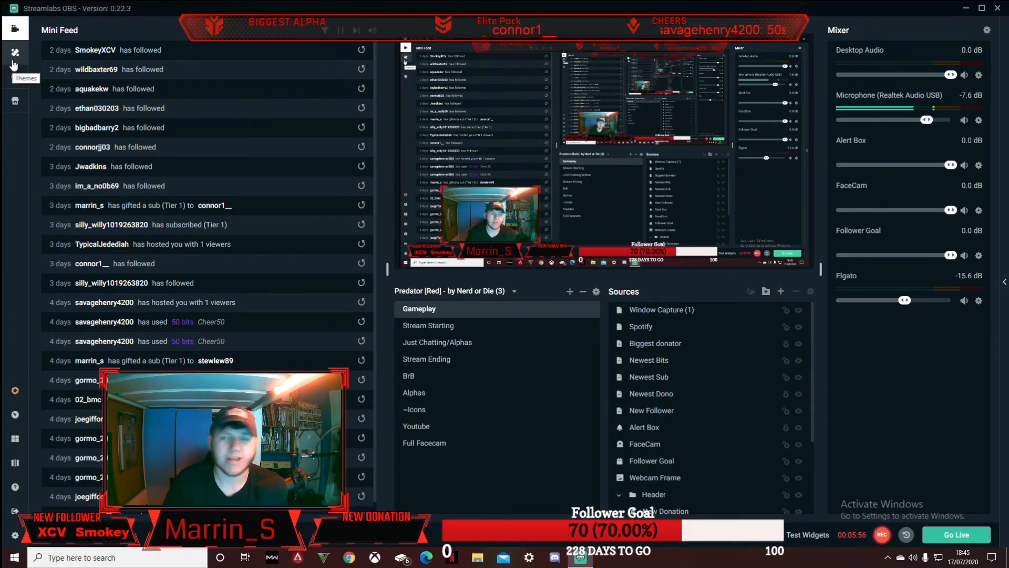
View the Themes library and return to the scene editor
{"action": "left_click", "coordinate": [14, 64]}
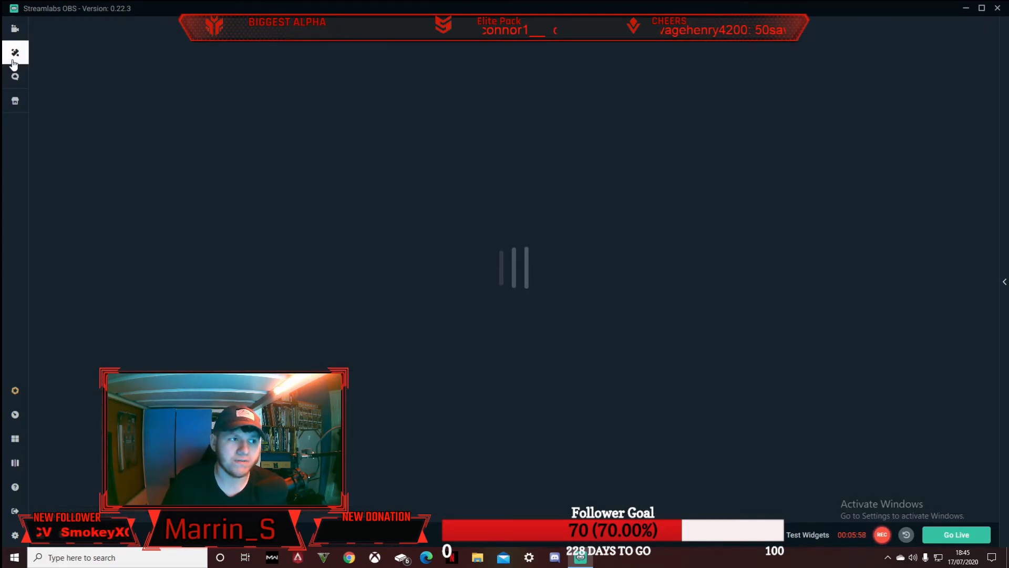
{"action": "left_click", "coordinate": [15, 28]}
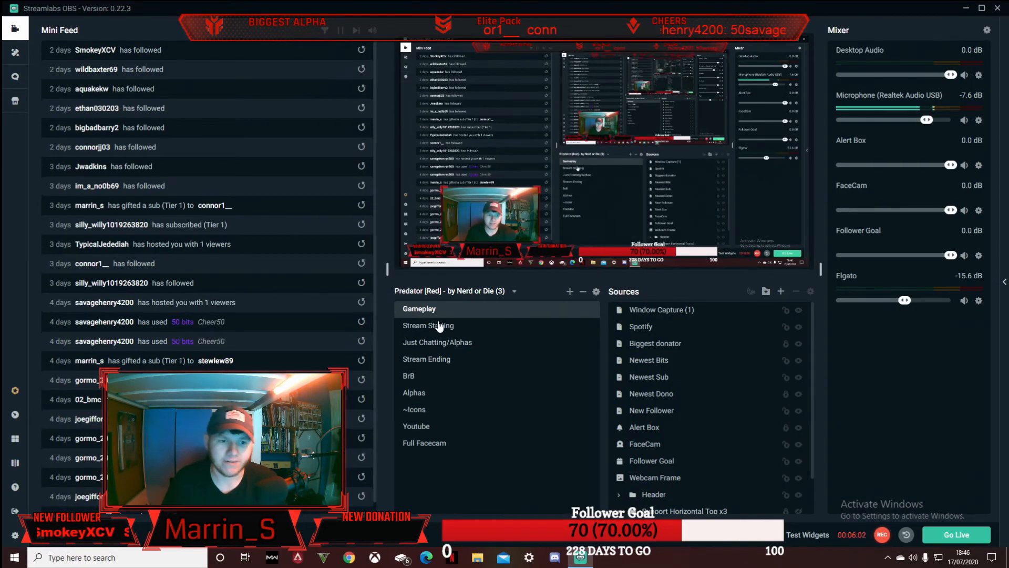
Preview the Stream Starting and Full Facecam scenes, ending on the Youtube scene
{"action": "left_click", "coordinate": [462, 325]}
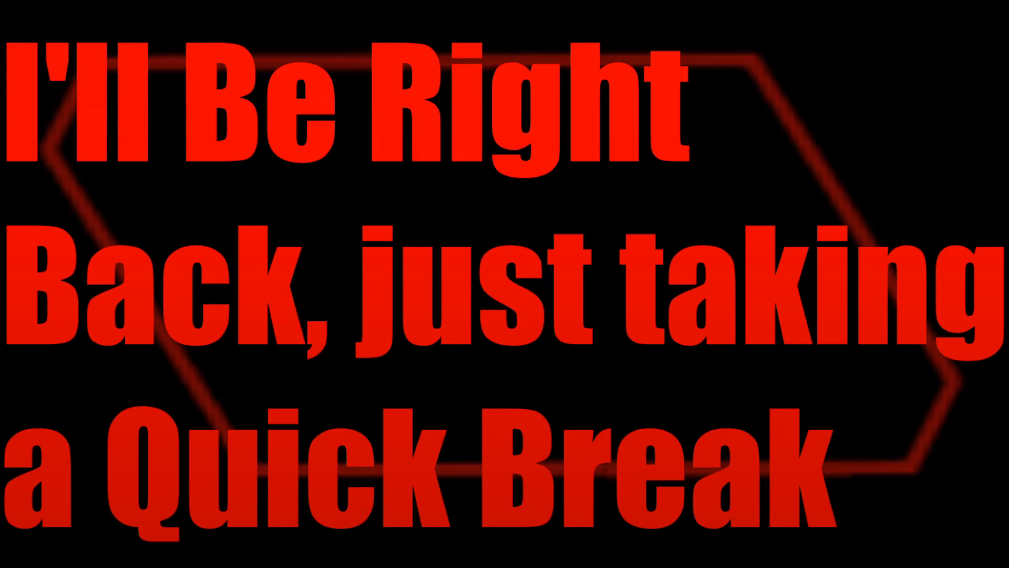
{"action": "left_click", "coordinate": [416, 425]}
{"action": "left_click", "coordinate": [412, 441]}
{"action": "left_click", "coordinate": [413, 431]}
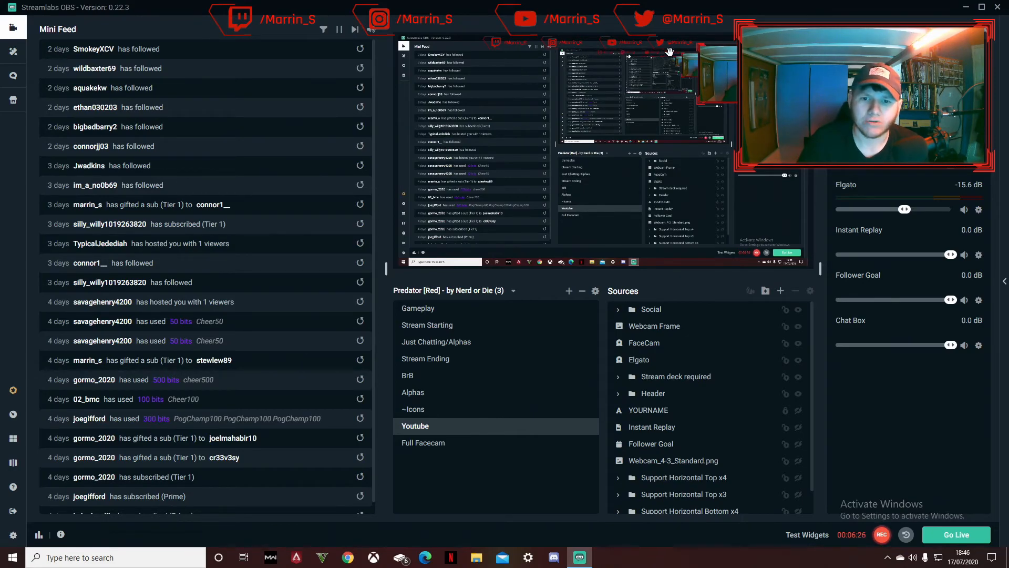
Show the Gameplay scene once more and return to the Youtube scene
{"action": "left_click", "coordinate": [442, 309]}
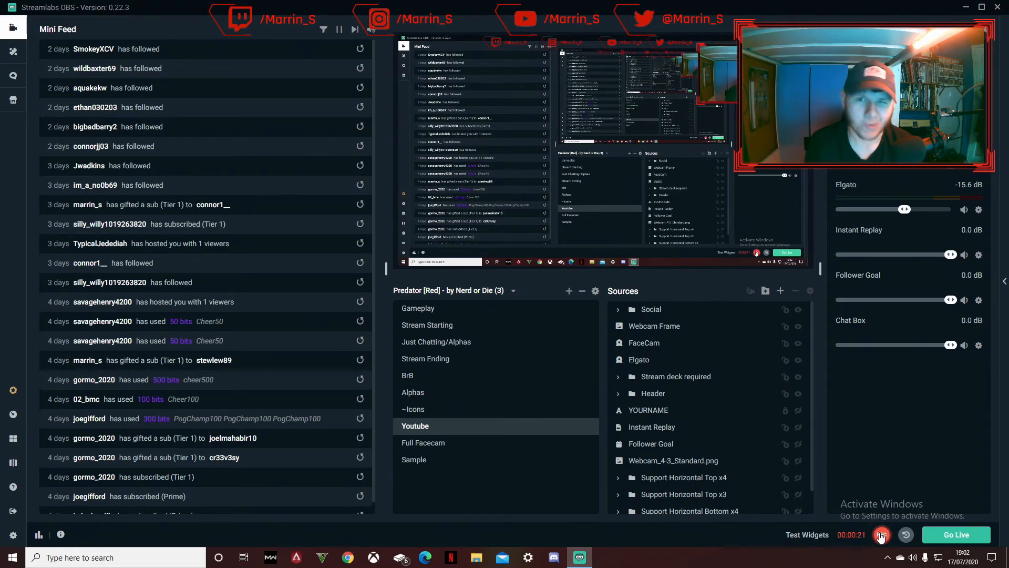
{"action": "left_click", "coordinate": [418, 309]}
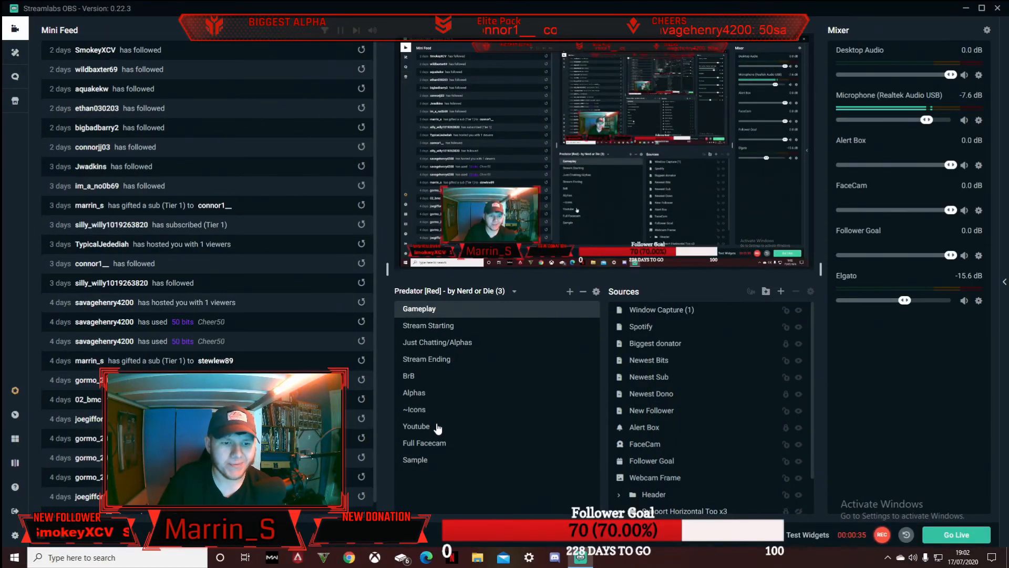
{"action": "left_click", "coordinate": [418, 425]}
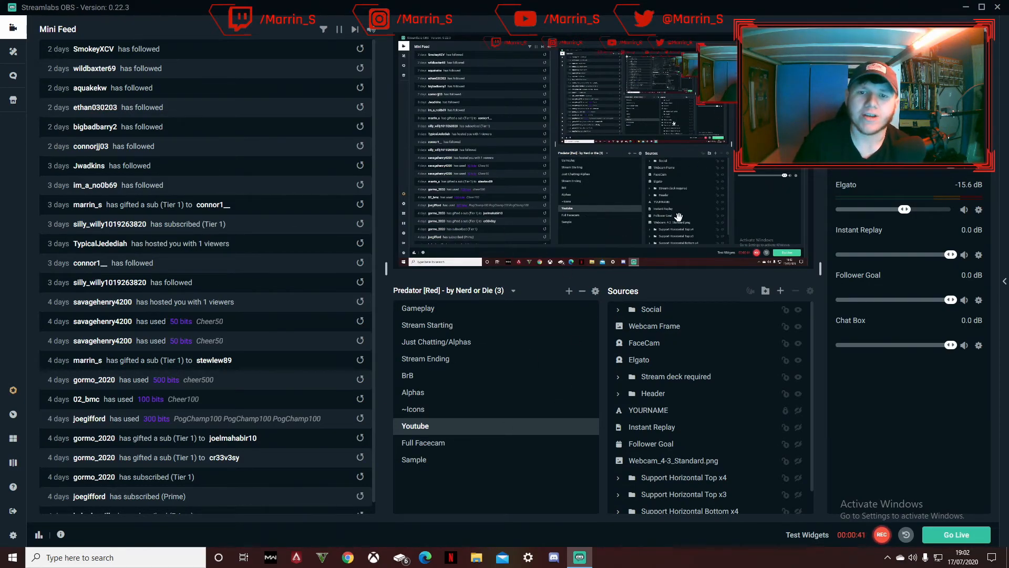
Begin adding a Video Capture Device source to the Youtube scene and look through the existing FaceCam and Elgato sources
{"action": "left_click", "coordinate": [780, 291]}
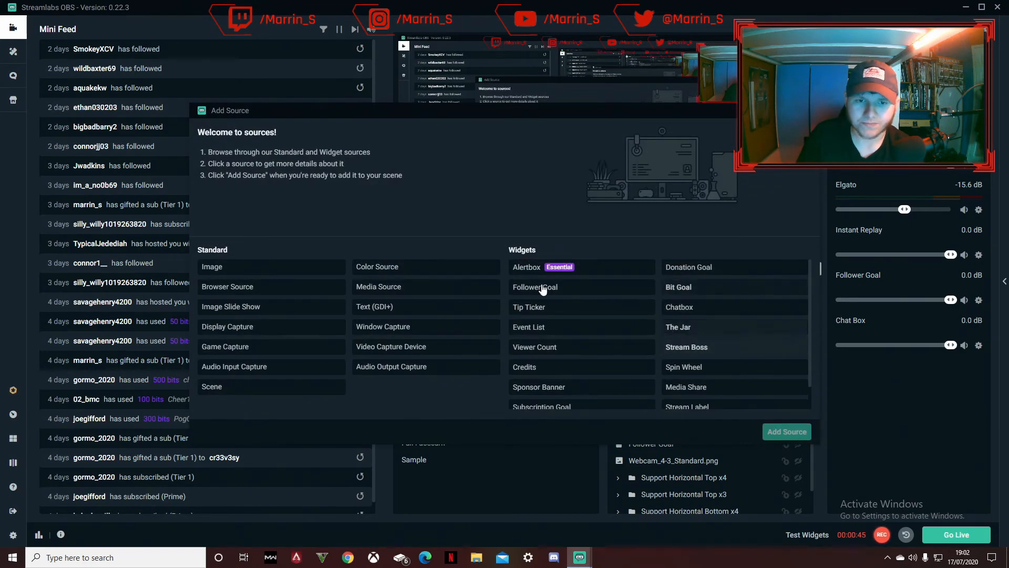
{"action": "left_click", "coordinate": [432, 353]}
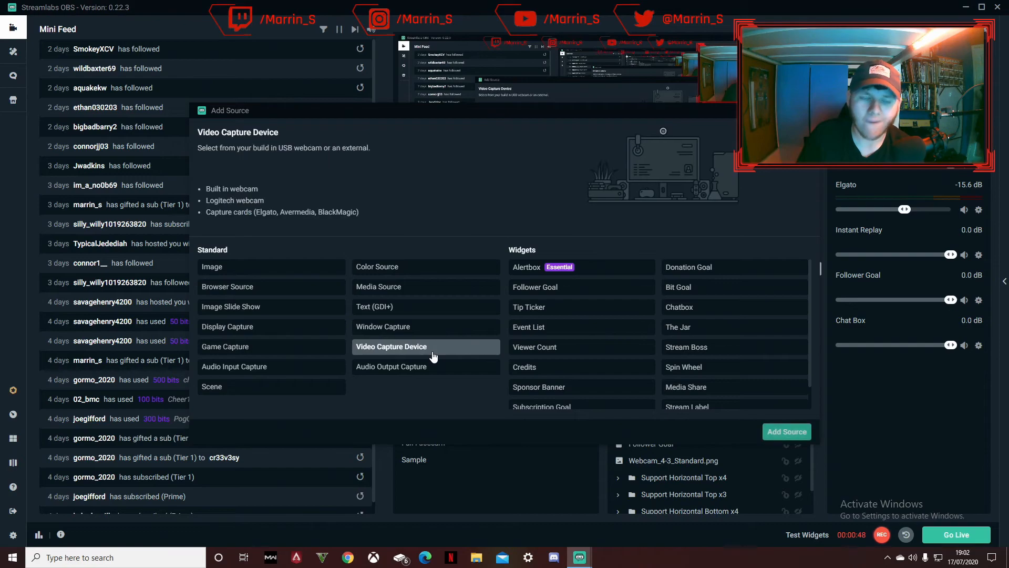
{"action": "left_click", "coordinate": [791, 433]}
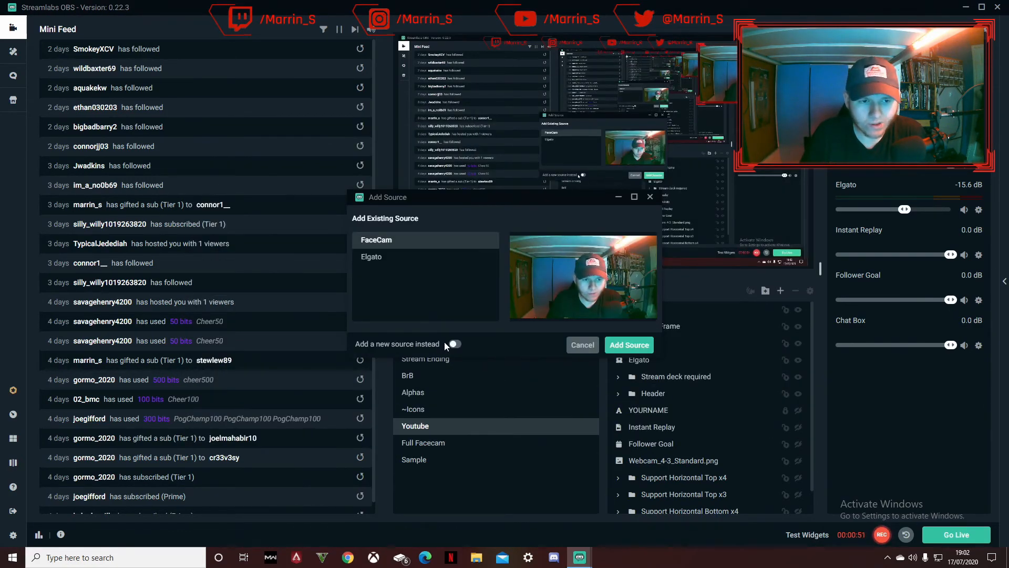
{"action": "left_click", "coordinate": [451, 260]}
{"action": "left_click", "coordinate": [450, 247]}
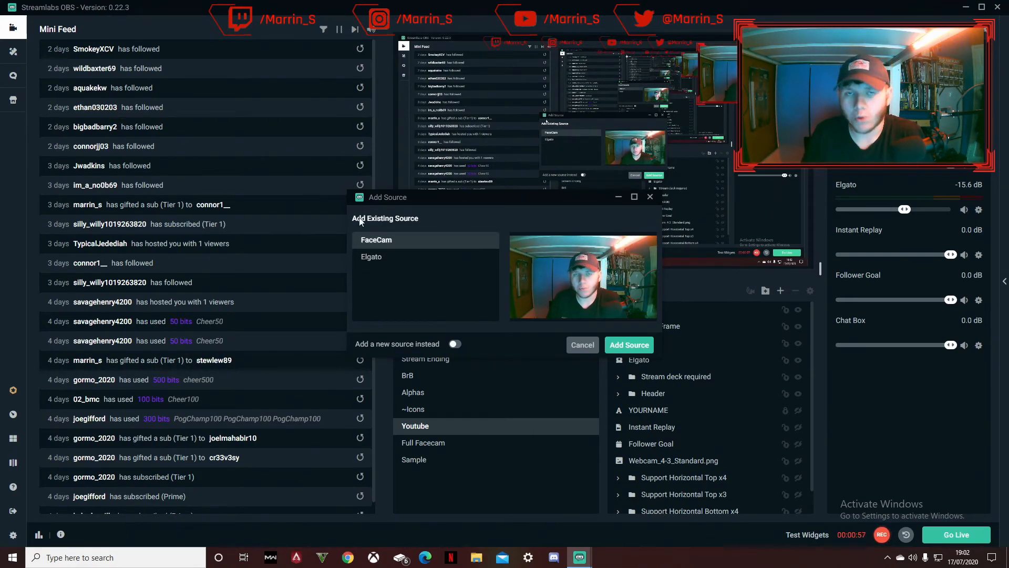
{"action": "left_click", "coordinate": [375, 258]}
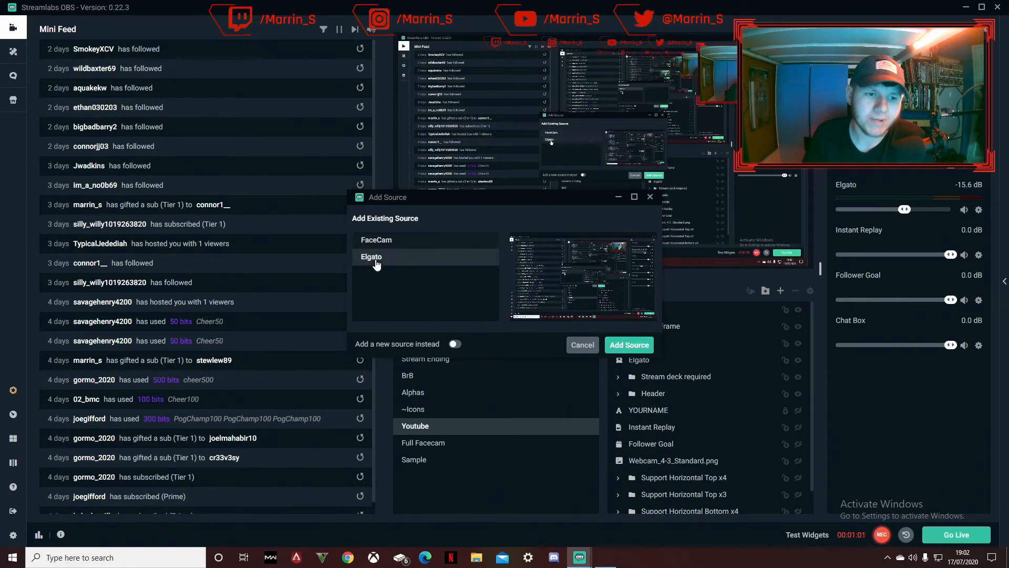
Create a new source named Video Capture Device, check its available devices, and close its settings
{"action": "left_click", "coordinate": [455, 344]}
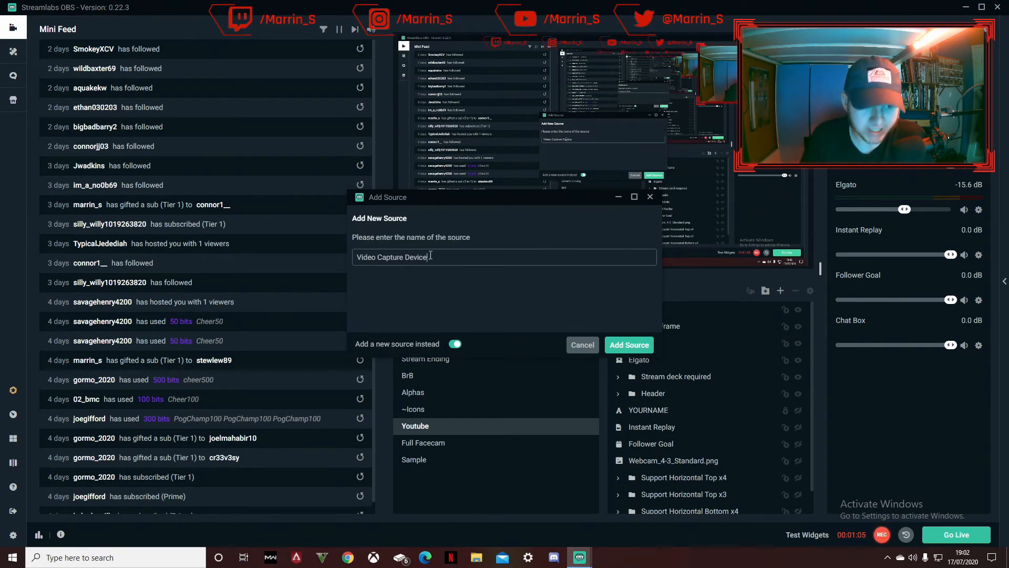
{"action": "left_click", "coordinate": [629, 345]}
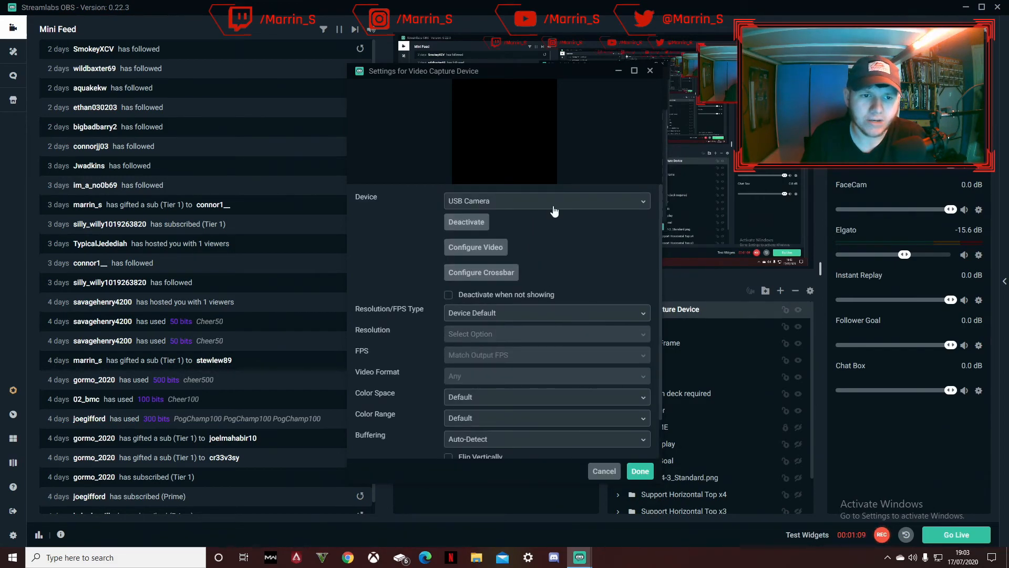
{"action": "left_click", "coordinate": [554, 206]}
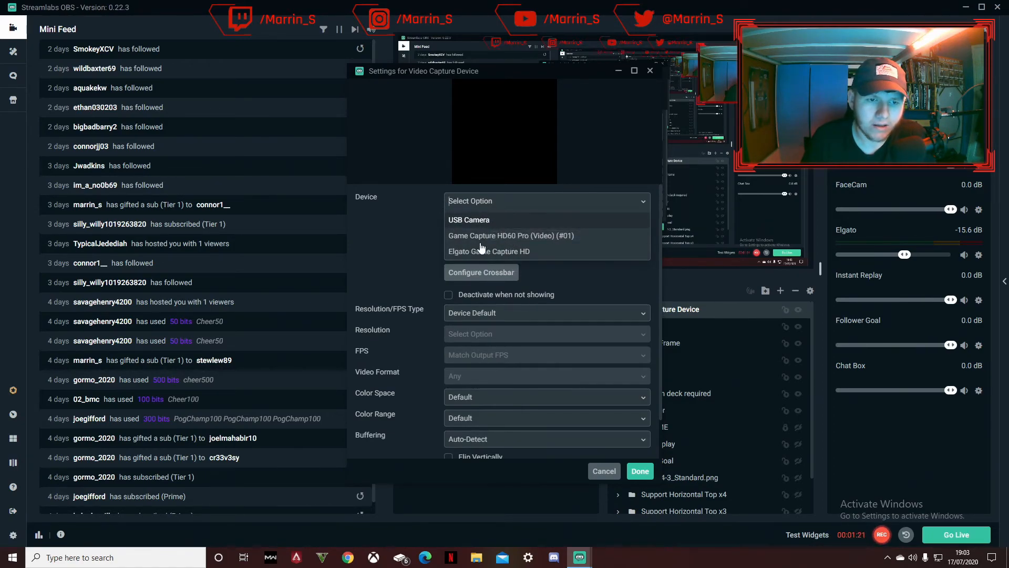
{"action": "left_click", "coordinate": [649, 72]}
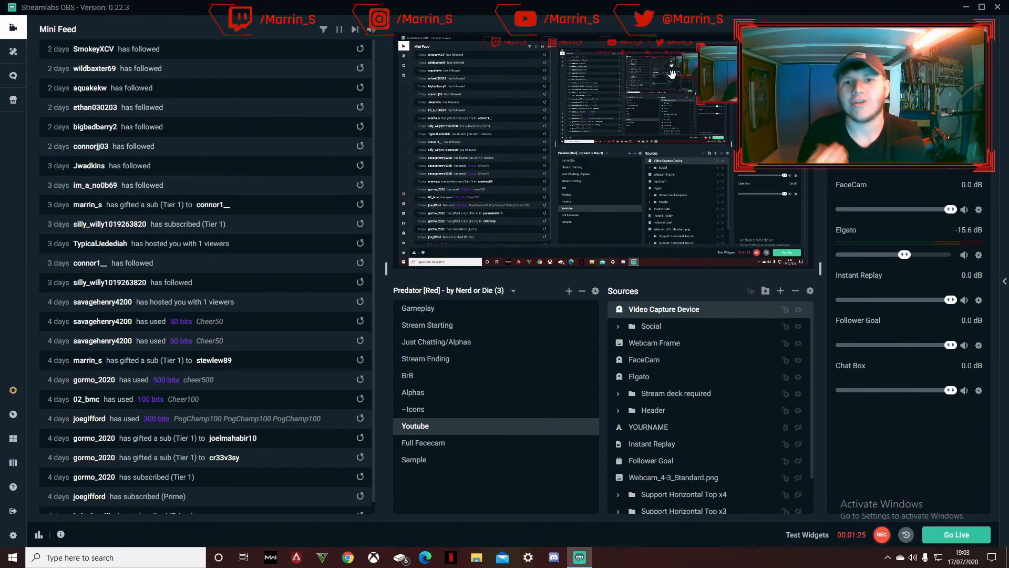
Shrink the Elgato capture toward the preview's upper-left corner, and use a Transform option to make it fill the canvas again
{"action": "left_click", "coordinate": [696, 155]}
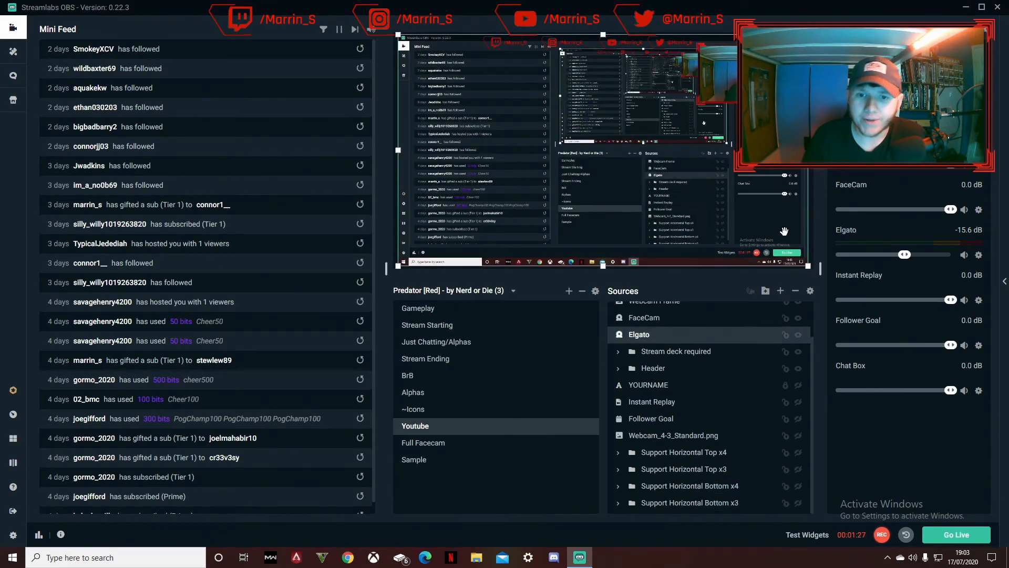
{"action": "left_click_drag", "start_coordinate": [810, 266], "coordinate": [657, 179]}
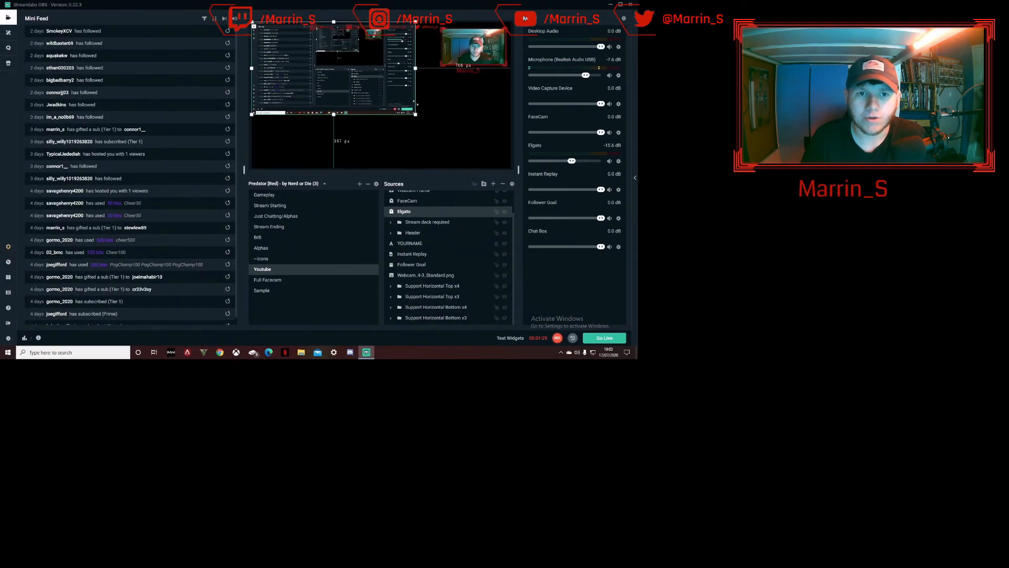
{"action": "right_click", "coordinate": [336, 94]}
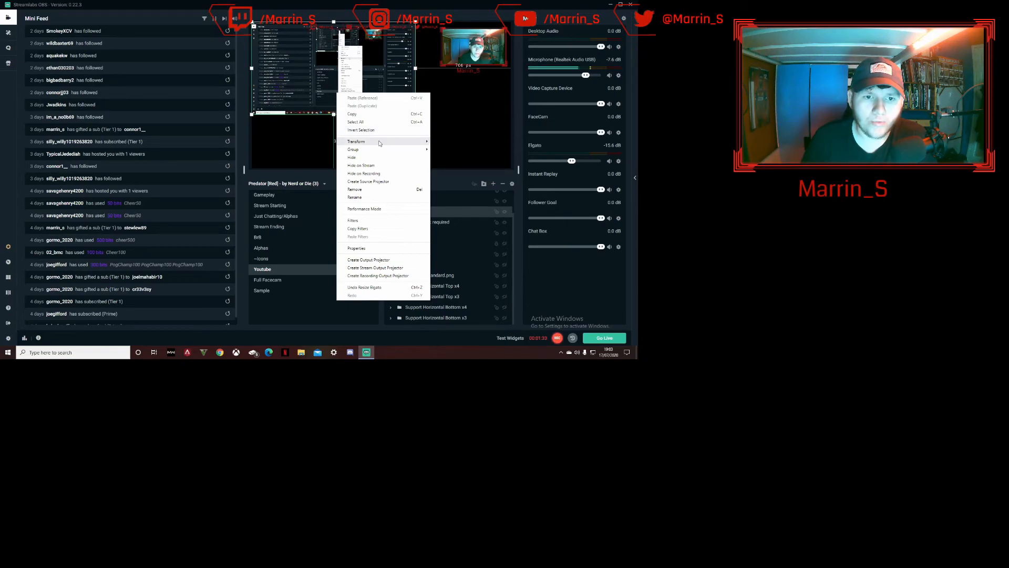
{"action": "mouse_move", "coordinate": [380, 143]}
{"action": "left_click", "coordinate": [467, 168]}
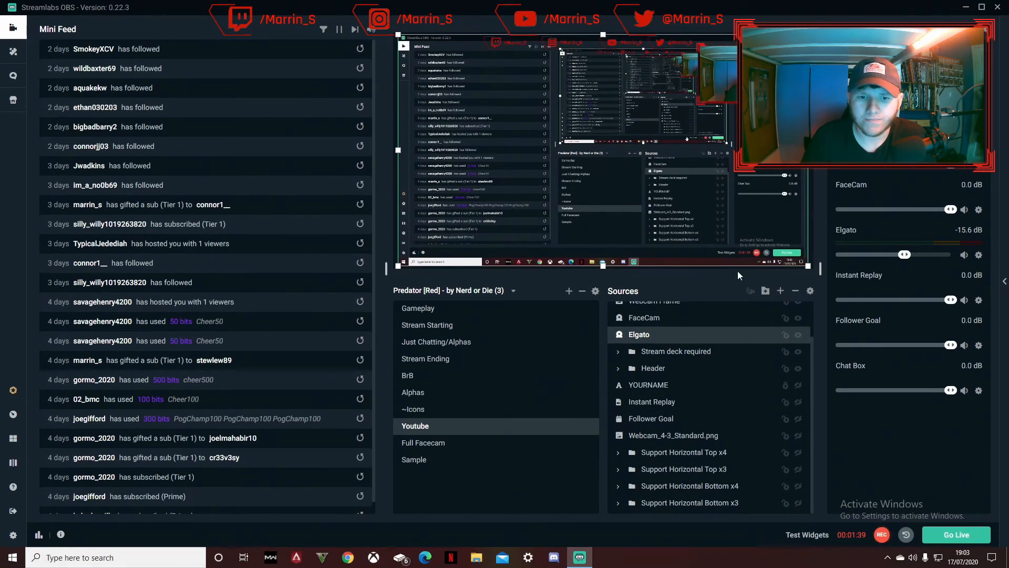
Take the FaceCam out of the Webcam Frame, shift the frame slightly inward from the upper-right corner, and place the FaceCam back inside it
{"action": "scroll", "coordinate": [741, 375], "scroll_direction": "up", "scroll_amount": 2}
{"action": "left_click_drag", "start_coordinate": [734, 68], "coordinate": [431, 128]}
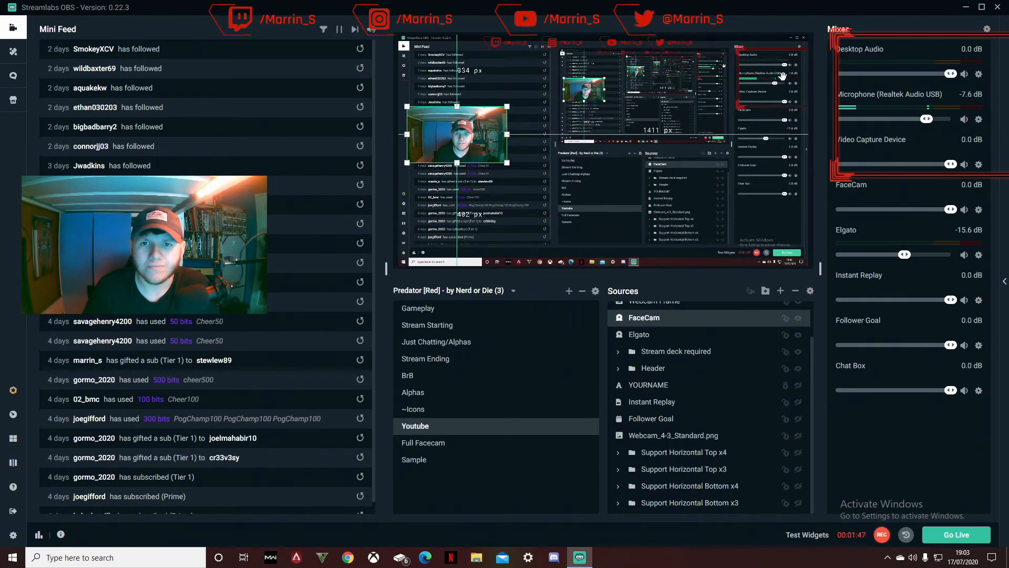
{"action": "left_click", "coordinate": [759, 75]}
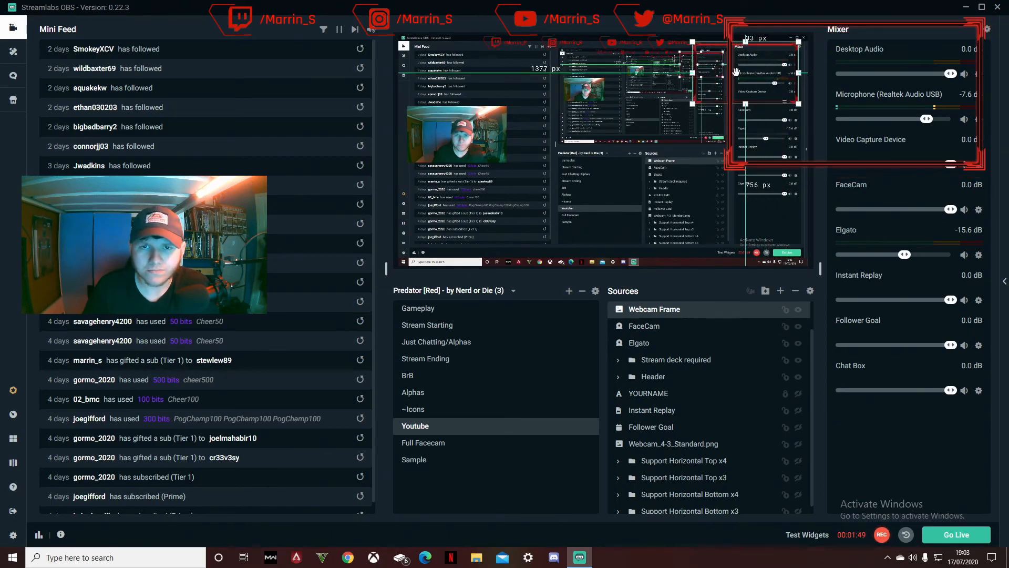
{"action": "left_click_drag", "start_coordinate": [463, 136], "coordinate": [751, 33]}
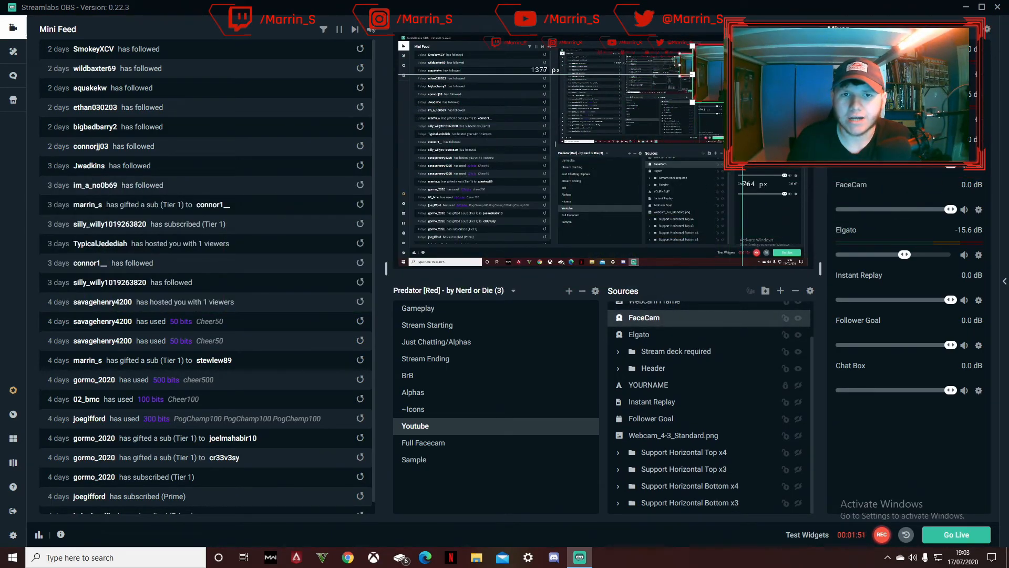
Nudge the FaceCam about 13 px right and 2 px up to align it within the Webcam Frame
{"action": "key", "text": "Up"}
{"action": "key", "text": "Up"}
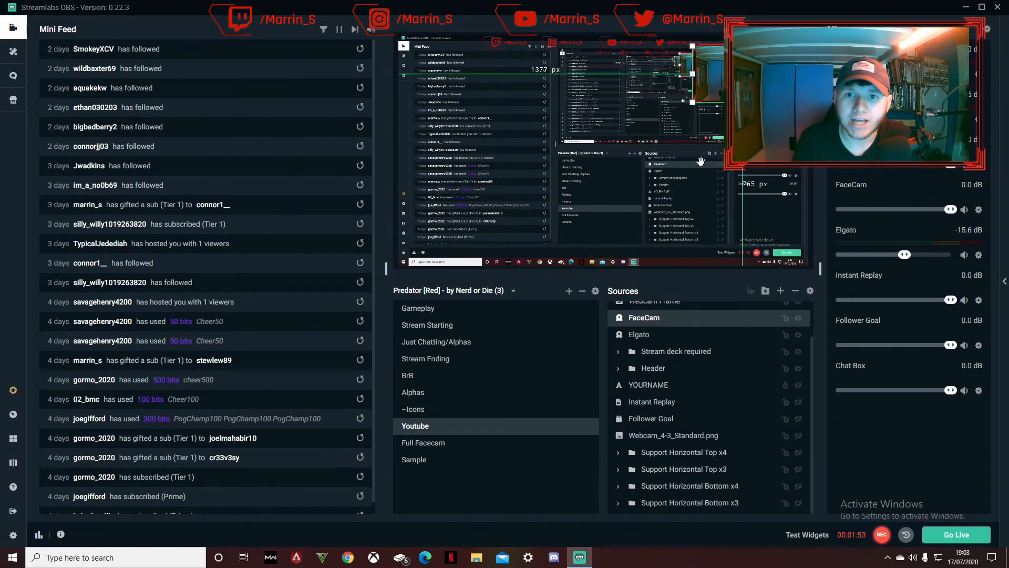
{"action": "key", "text": "Right"}
{"action": "key", "text": "Right"}
{"action": "key", "text": "Right"}
{"action": "key", "text": "Right"}
{"action": "key", "text": "Right"}
{"action": "key", "text": "Right"}
{"action": "key", "text": "Right"}
{"action": "key", "text": "Right"}
{"action": "key", "text": "Right"}
{"action": "key", "text": "Right"}
{"action": "key", "text": "Right"}
{"action": "key", "text": "Right"}
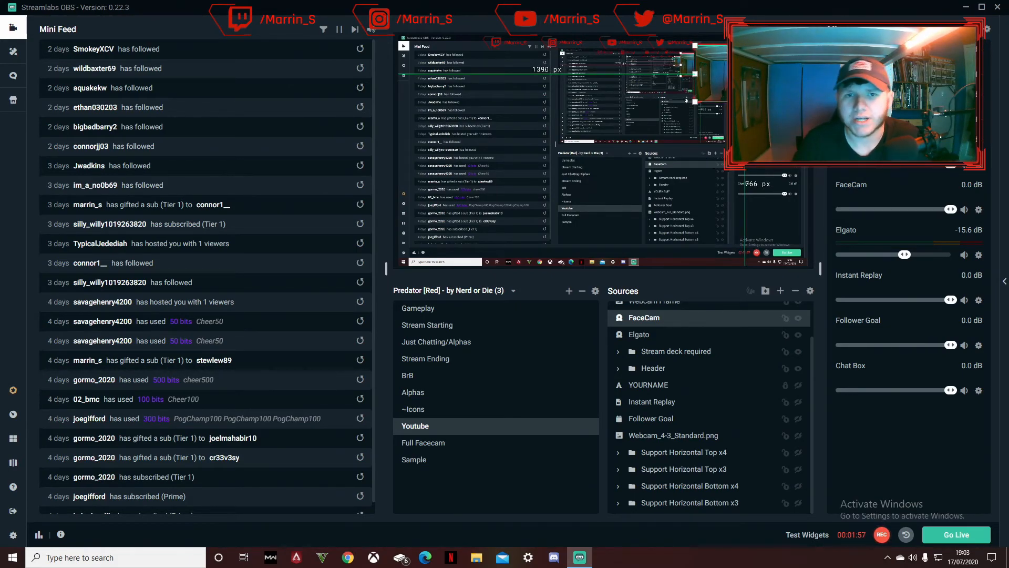
{"action": "left_click", "coordinate": [697, 34]}
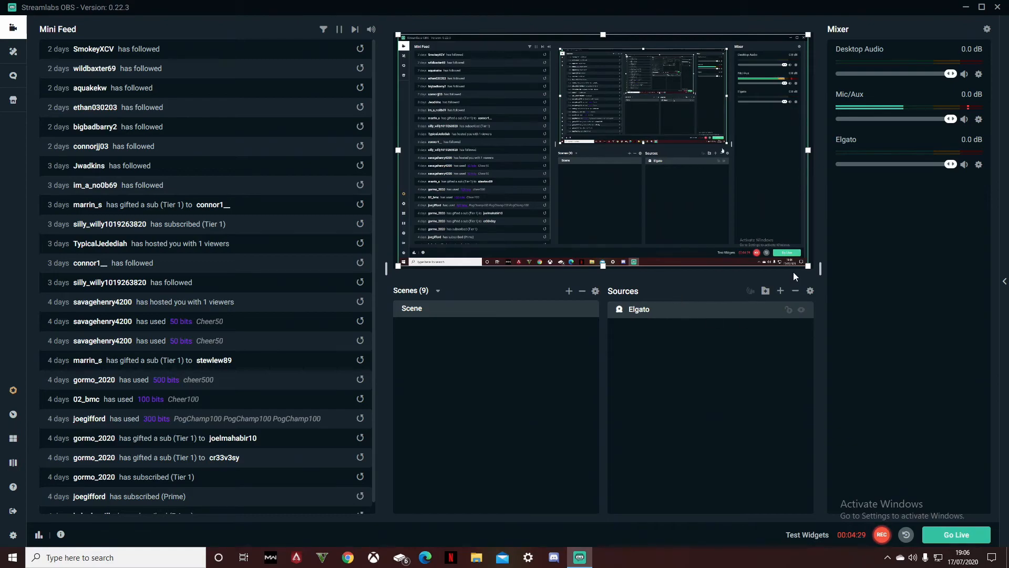
Add a new Video Capture Device source named Facecam to the scene
{"action": "left_click", "coordinate": [775, 291]}
{"action": "left_click", "coordinate": [431, 347]}
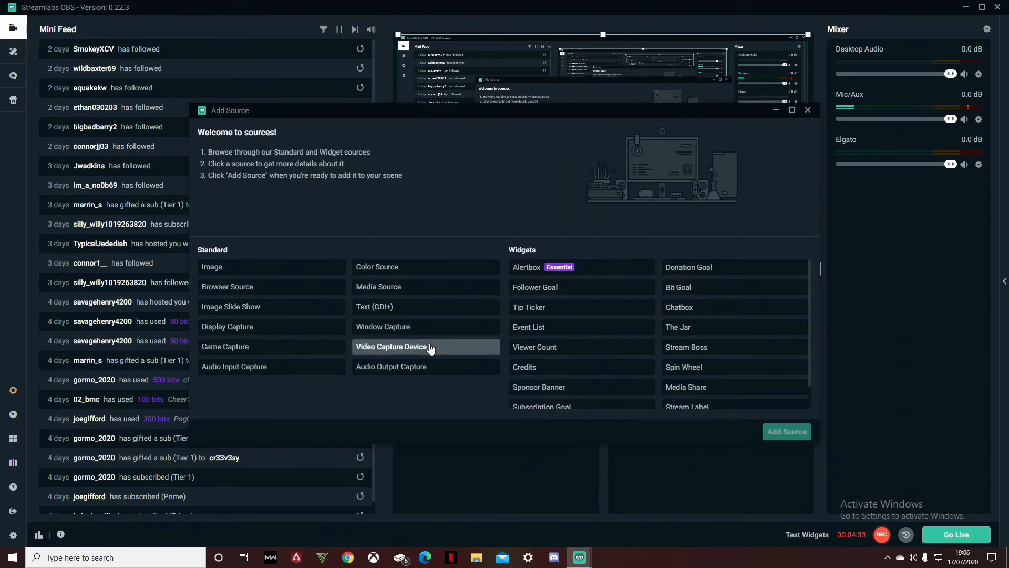
{"action": "left_click", "coordinate": [793, 434]}
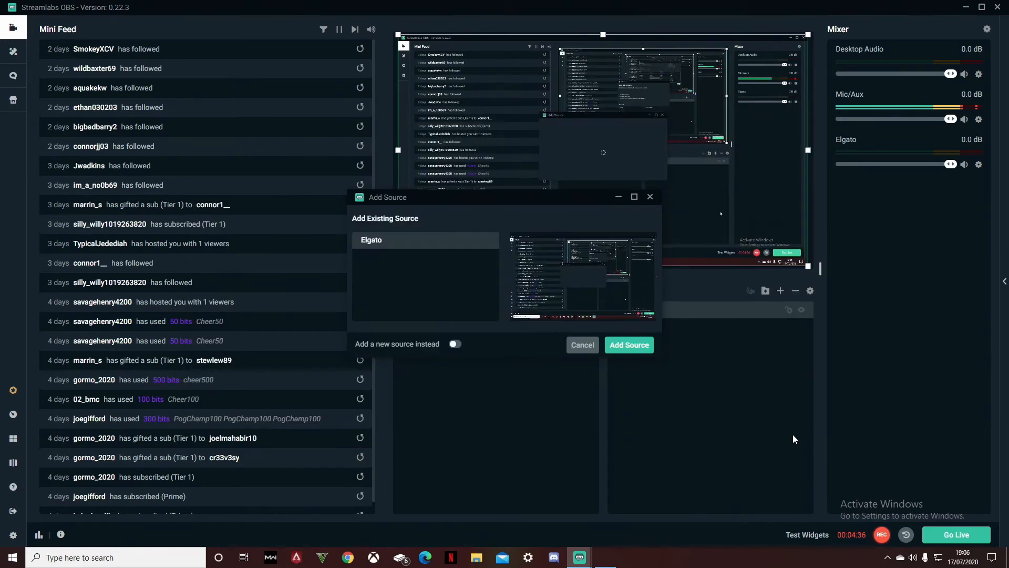
{"action": "left_click", "coordinate": [455, 345]}
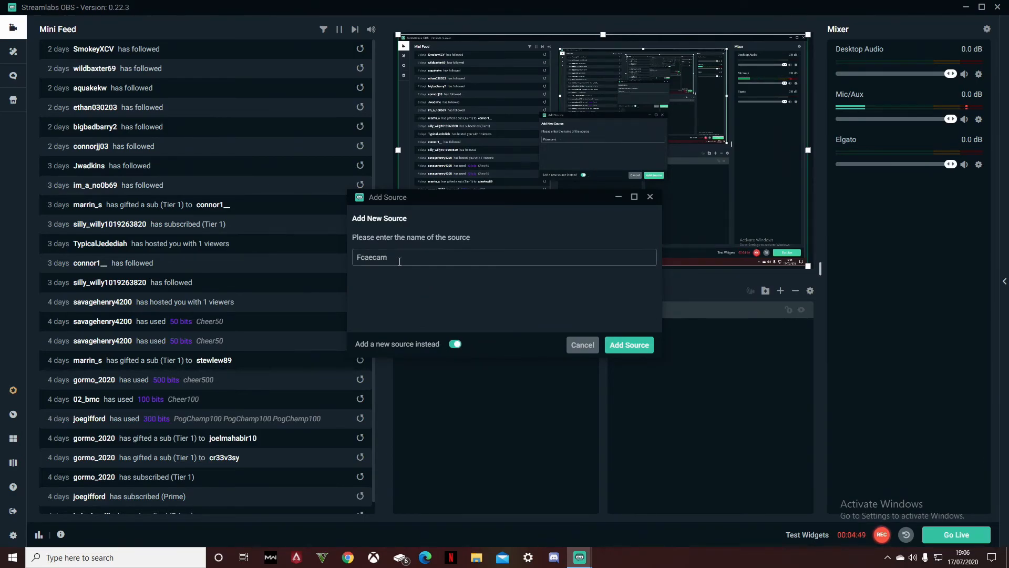
{"action": "type", "text": "Face"}
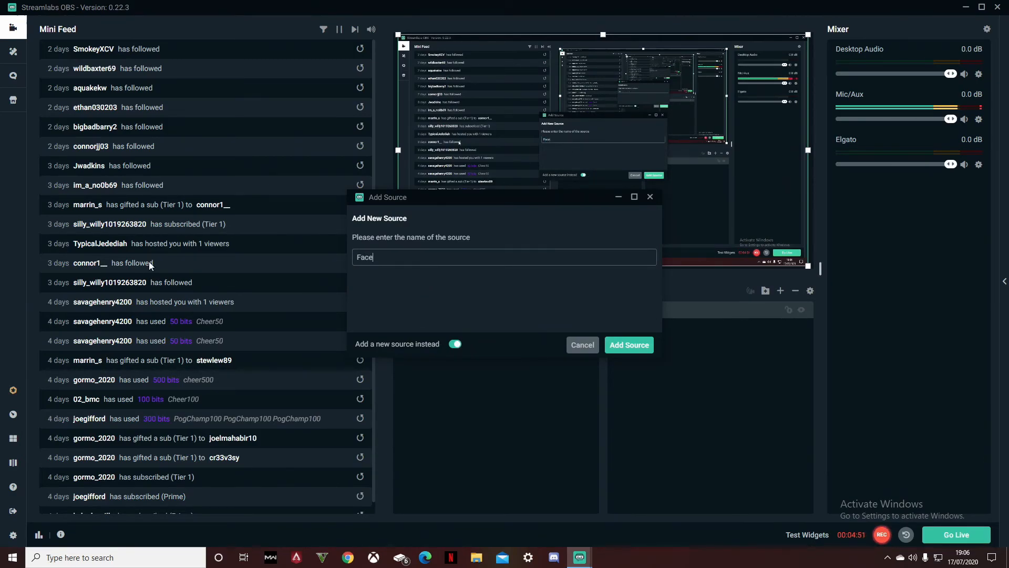
{"action": "type", "text": "can"}
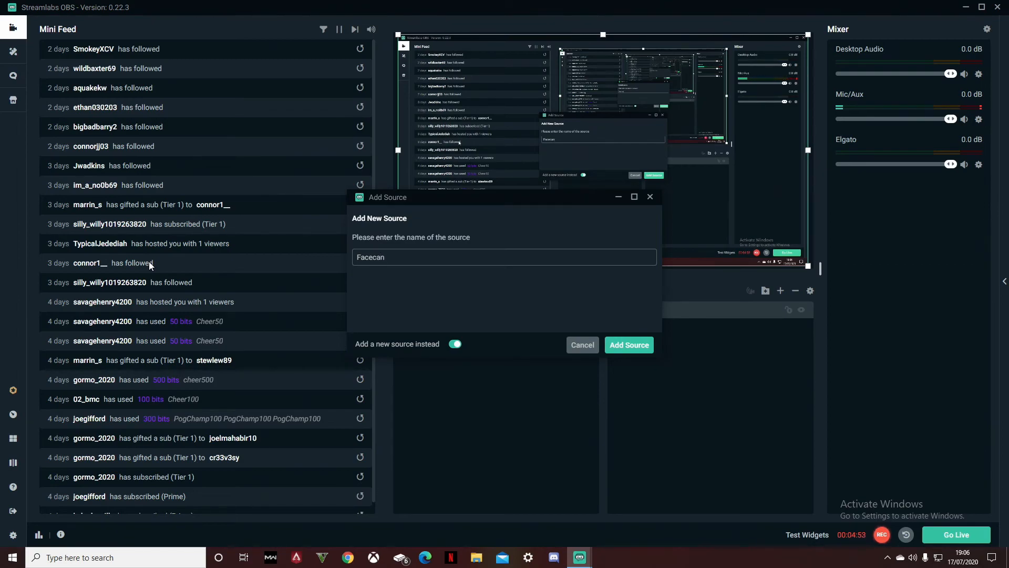
{"action": "left_click", "coordinate": [637, 350]}
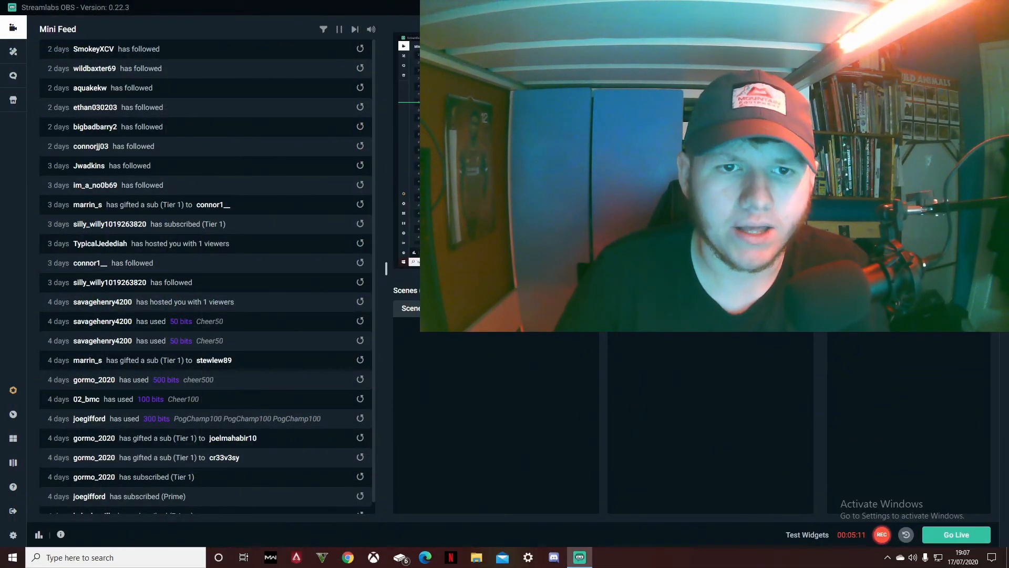
Shrink the Facecam into the preview's upper-right corner and realign the Elgato capture with the full canvas behind it
{"action": "left_click_drag", "start_coordinate": [569, 169], "coordinate": [692, 100]}
{"action": "left_click_drag", "start_coordinate": [538, 155], "coordinate": [569, 139]}
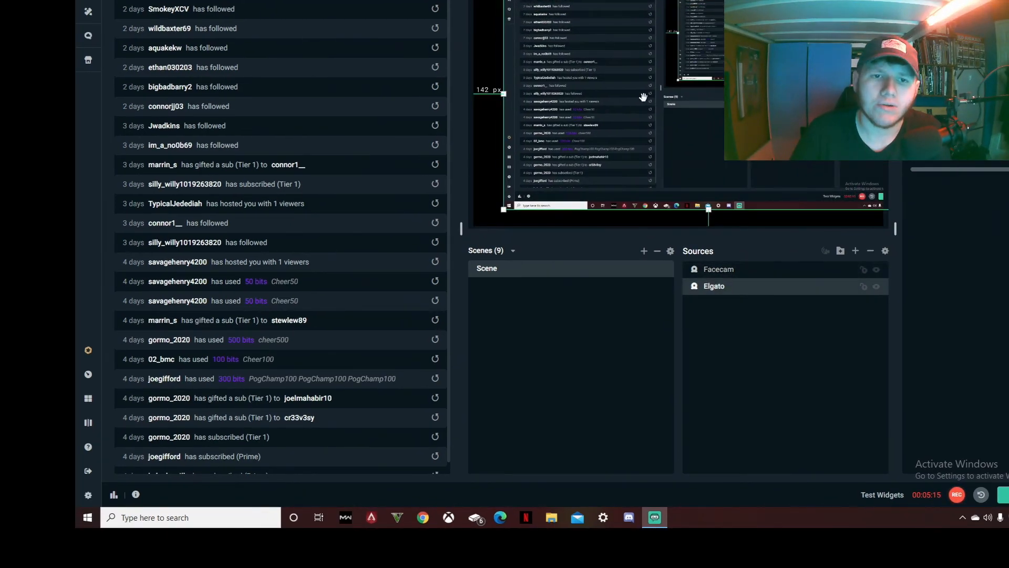
{"action": "left_click_drag", "start_coordinate": [693, 116], "coordinate": [657, 132]}
{"action": "left_click_drag", "start_coordinate": [765, 76], "coordinate": [743, 111]}
{"action": "left_click_drag", "start_coordinate": [748, 61], "coordinate": [727, 61]}
{"action": "mouse_move", "coordinate": [695, 146]}
{"action": "left_mouse_down"}
{"action": "mouse_move", "coordinate": [579, 224]}
{"action": "mouse_move", "coordinate": [687, 150]}
{"action": "left_mouse_up"}
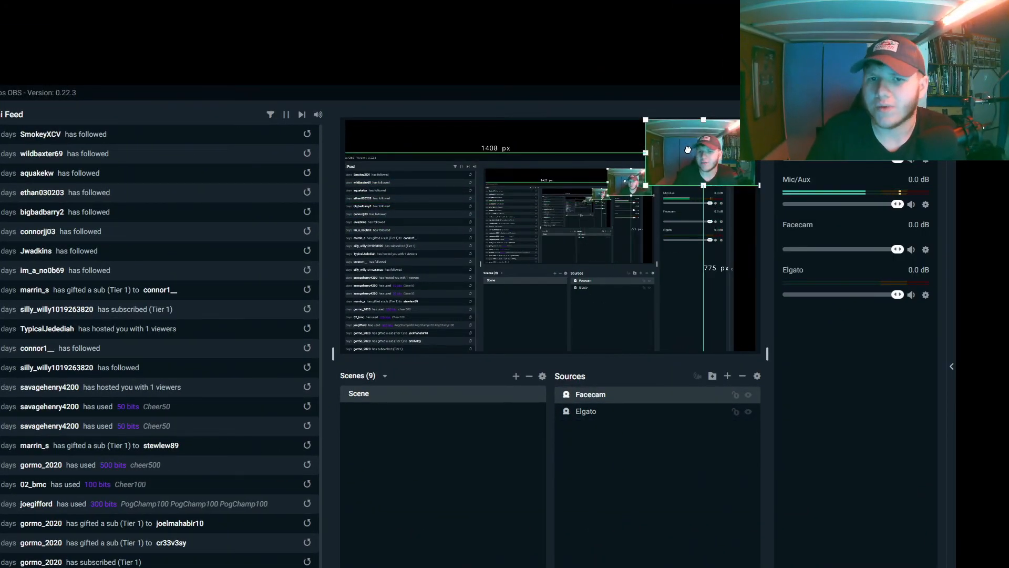
{"action": "left_click_drag", "start_coordinate": [538, 207], "coordinate": [558, 176]}
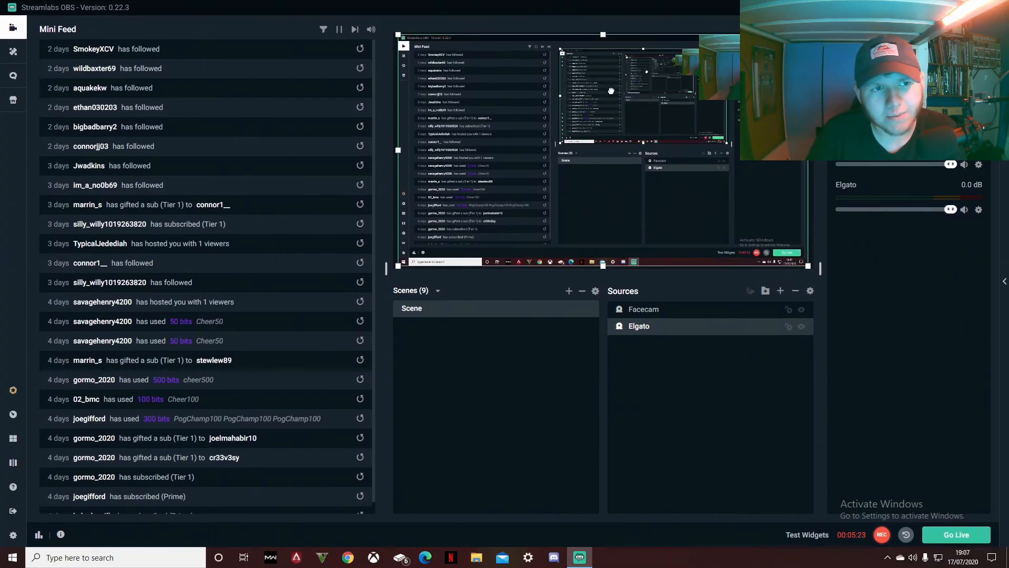
Move the Facecam to the middle of the preview, over the Elgato capture, and nudge it upward in small increments
{"action": "left_click_drag", "start_coordinate": [707, 88], "coordinate": [582, 166]}
{"action": "left_click", "coordinate": [643, 309]}
{"action": "key", "text": "Up"}
{"action": "key", "text": "Up"}
{"action": "key", "text": "Up"}
{"action": "key", "text": "Up"}
{"action": "key", "text": "Up"}
{"action": "key", "text": "Up"}
{"action": "key", "text": "Up"}
{"action": "key", "text": "Up"}
{"action": "key", "text": "Up"}
{"action": "key", "text": "Up"}
{"action": "key", "text": "Up"}
{"action": "key", "text": "Up"}
{"action": "key", "text": "Up"}
{"action": "key", "text": "Up"}
{"action": "key", "text": "Up"}
{"action": "key", "text": "Up"}
{"action": "key", "text": "Up"}
{"action": "key", "text": "Up"}
{"action": "key", "text": "Up"}
{"action": "key", "text": "Up"}
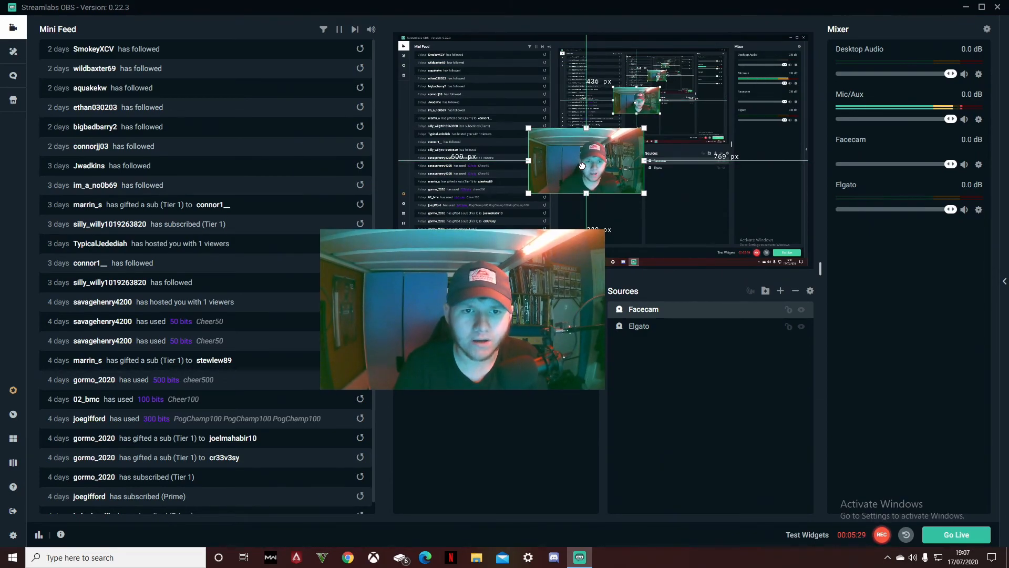
Nudge the Facecam about 15 px left, and place it back in the preview's upper-right corner
{"action": "key", "text": "Left"}
{"action": "key", "text": "Left"}
{"action": "key", "text": "Left"}
{"action": "key", "text": "Left"}
{"action": "key", "text": "Left"}
{"action": "key", "text": "Left"}
{"action": "key", "text": "Left"}
{"action": "key", "text": "Left"}
{"action": "key", "text": "Left"}
{"action": "key", "text": "Left"}
{"action": "key", "text": "Left"}
{"action": "key", "text": "Left"}
{"action": "key", "text": "Left"}
{"action": "key", "text": "Left"}
{"action": "key", "text": "Left"}
{"action": "key", "text": "Left"}
{"action": "key", "text": "Left"}
{"action": "key", "text": "Left"}
{"action": "key", "text": "Up"}
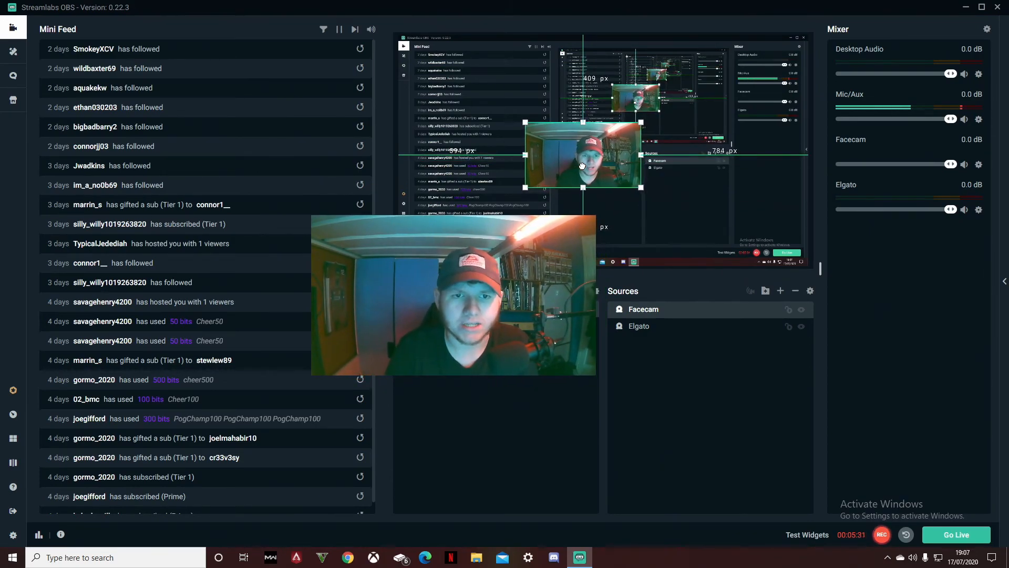
{"action": "left_click_drag", "start_coordinate": [582, 166], "coordinate": [751, 72]}
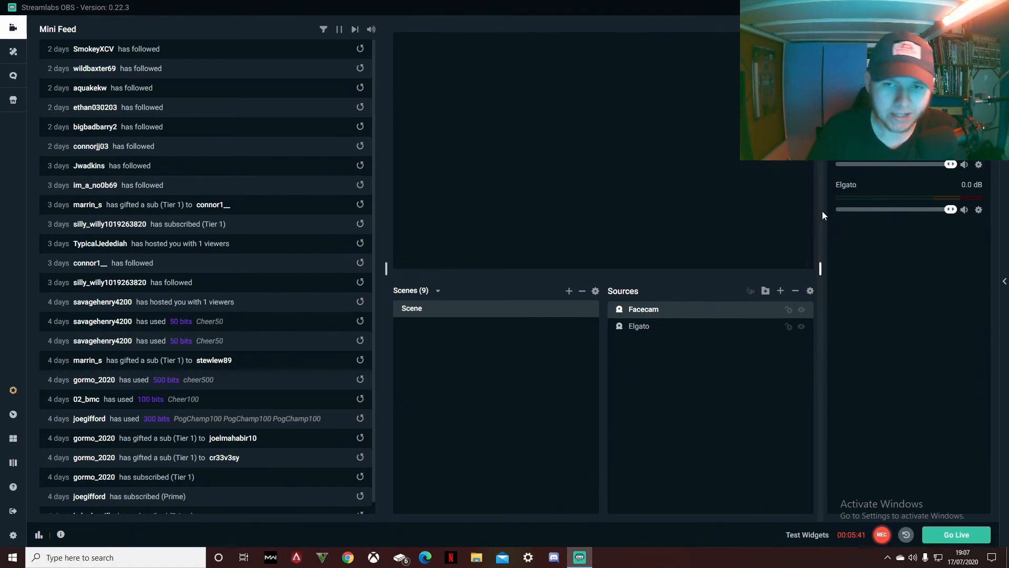
{"action": "left_click", "coordinate": [676, 173]}
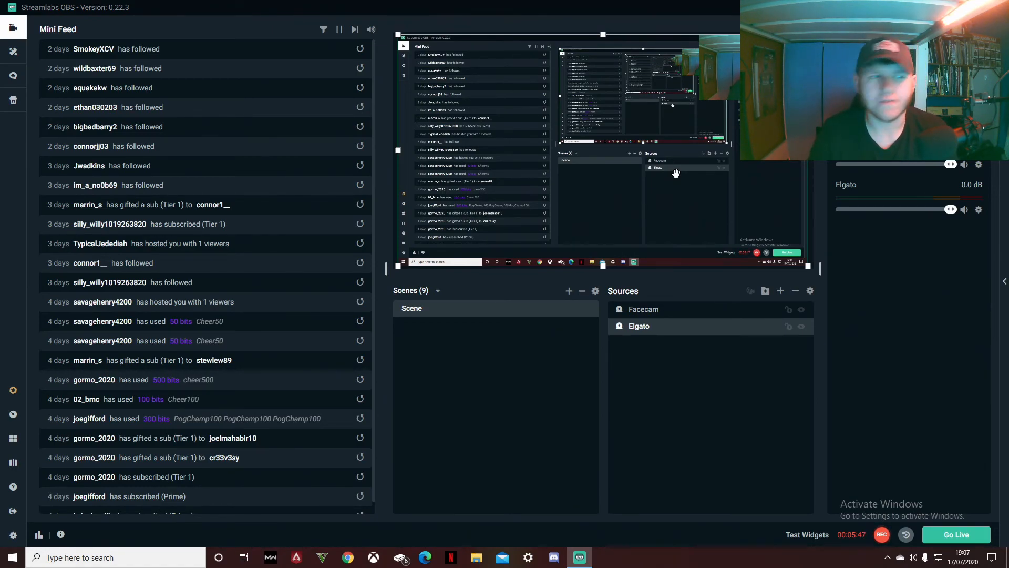
Open the HyperScape theme from the overlay library and examine its scene previews
{"action": "left_click", "coordinate": [12, 52]}
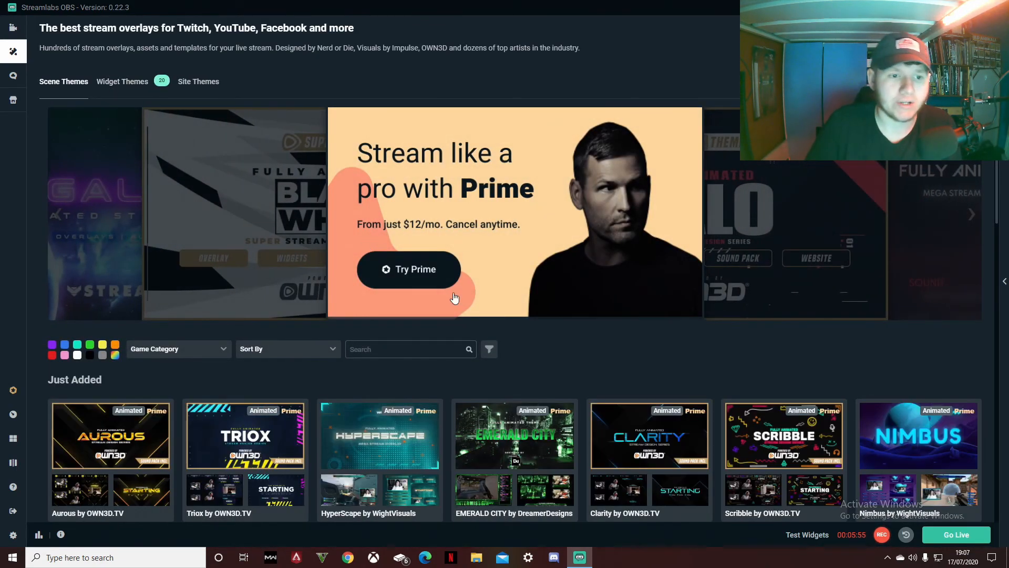
{"action": "scroll", "coordinate": [426, 316], "scroll_direction": "down", "scroll_amount": 3}
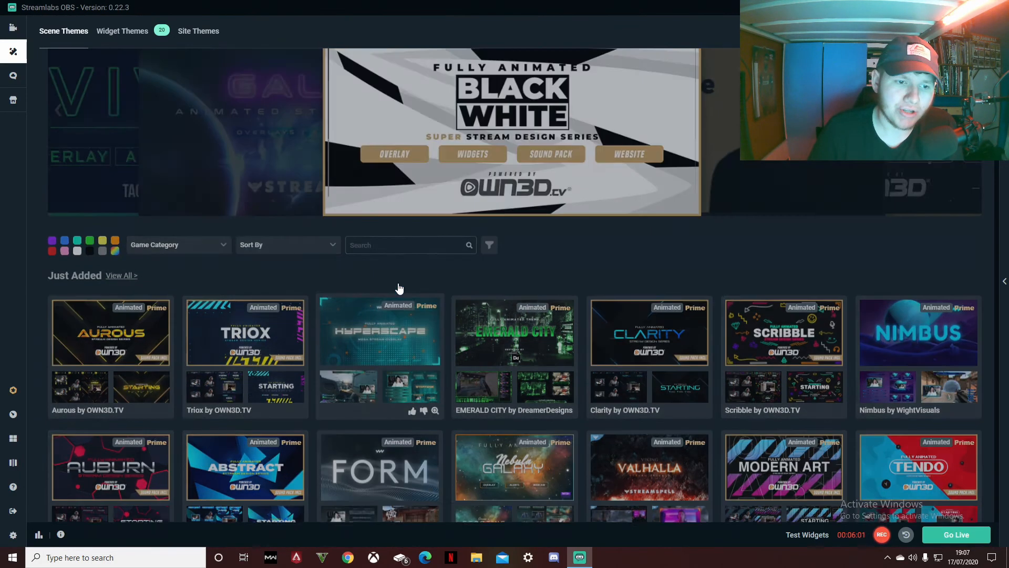
{"action": "left_click", "coordinate": [398, 288]}
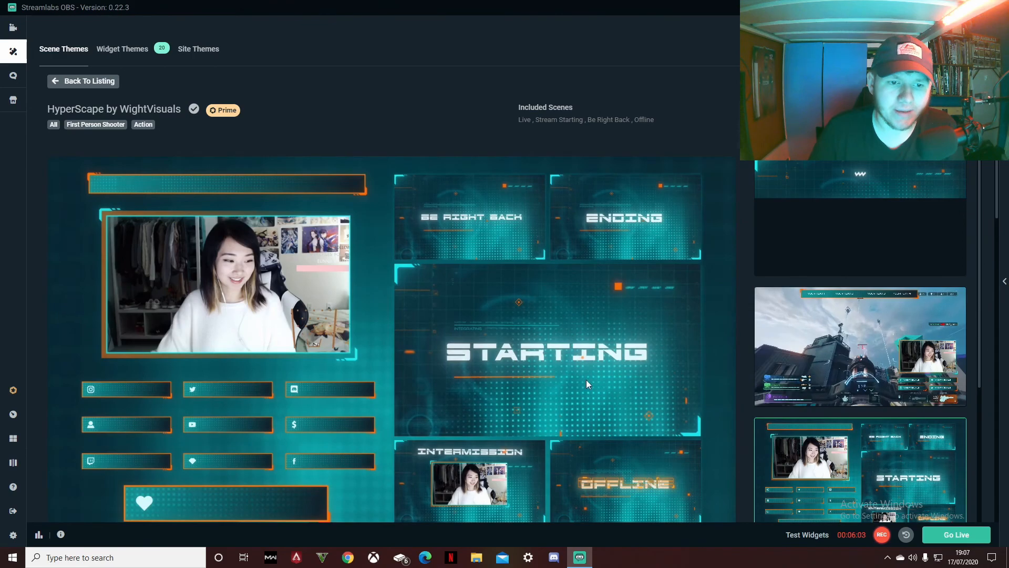
{"action": "scroll", "coordinate": [475, 278], "scroll_direction": "down", "scroll_amount": 3}
{"action": "scroll", "coordinate": [555, 250], "scroll_direction": "up", "scroll_amount": 3}
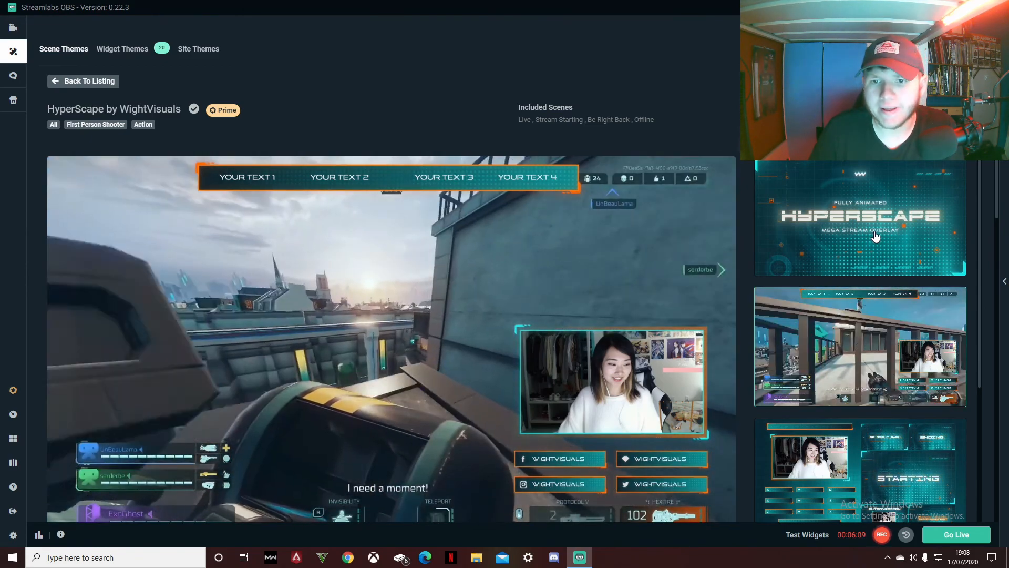
{"action": "scroll", "coordinate": [448, 318], "scroll_direction": "down", "scroll_amount": 2}
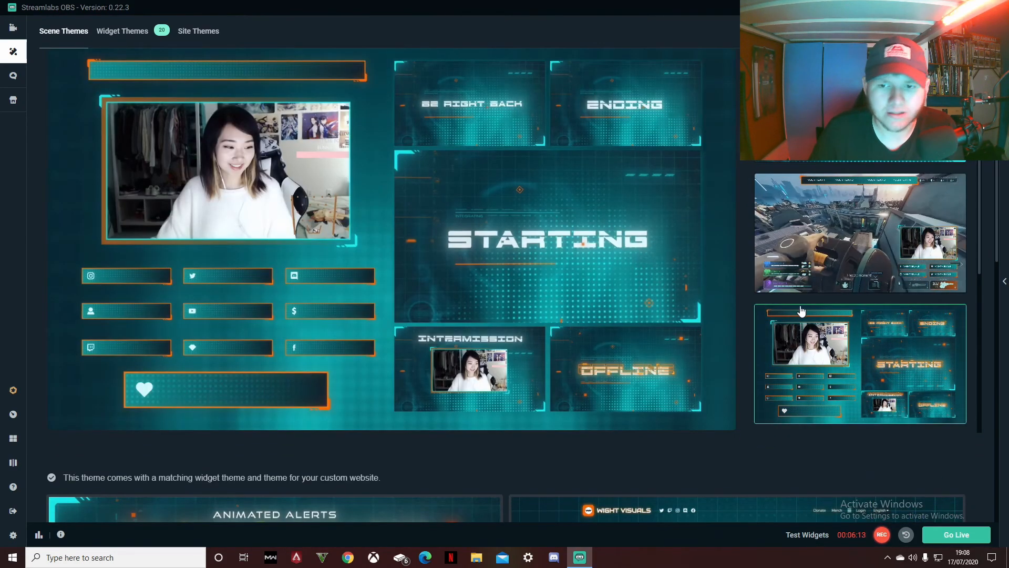
{"action": "scroll", "coordinate": [600, 318], "scroll_direction": "up", "scroll_amount": 2}
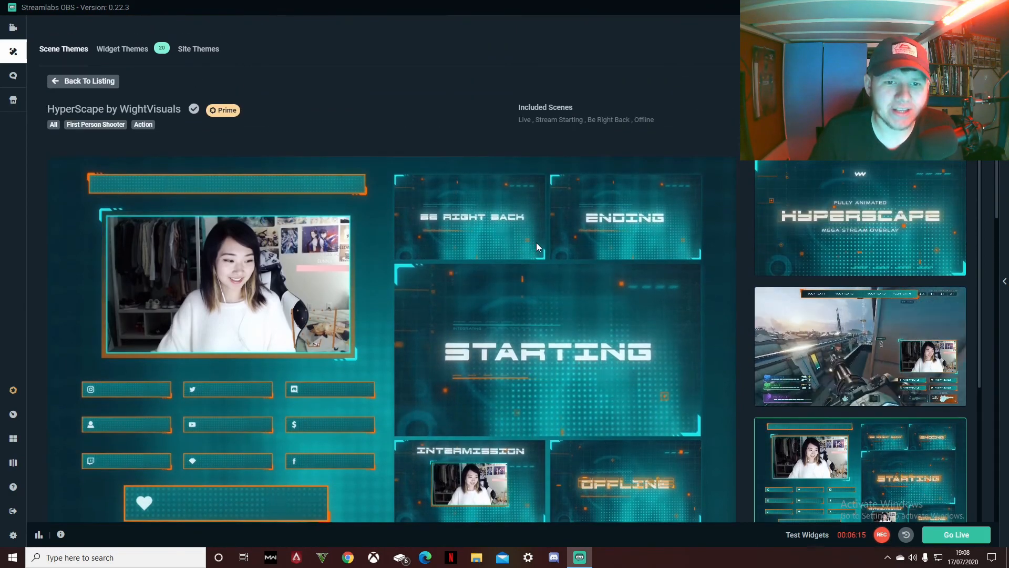
Return to the scene theme listing, search it for "free", and look through the matching themes
{"action": "left_click", "coordinate": [60, 86]}
{"action": "scroll", "coordinate": [431, 282], "scroll_direction": "down", "scroll_amount": 2}
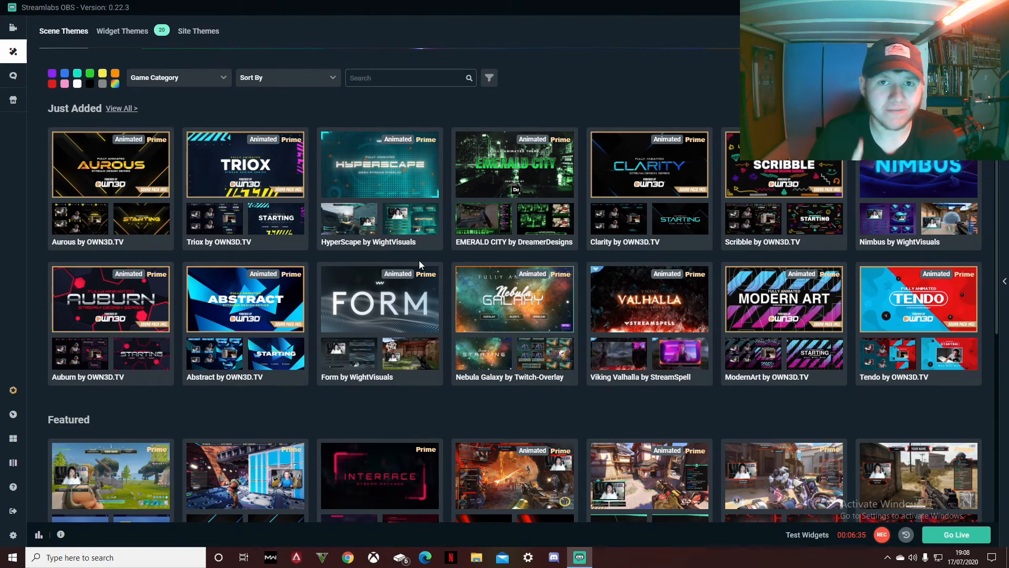
{"action": "scroll", "coordinate": [394, 232], "scroll_direction": "up", "scroll_amount": 5}
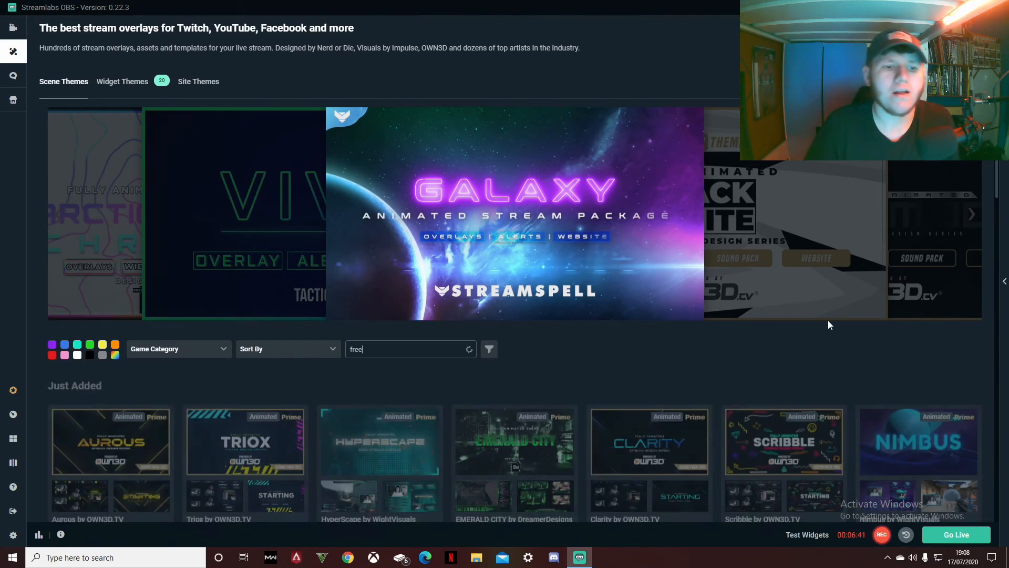
{"action": "scroll", "coordinate": [516, 273], "scroll_direction": "down", "scroll_amount": 8}
{"action": "scroll", "coordinate": [630, 255], "scroll_direction": "down", "scroll_amount": 3}
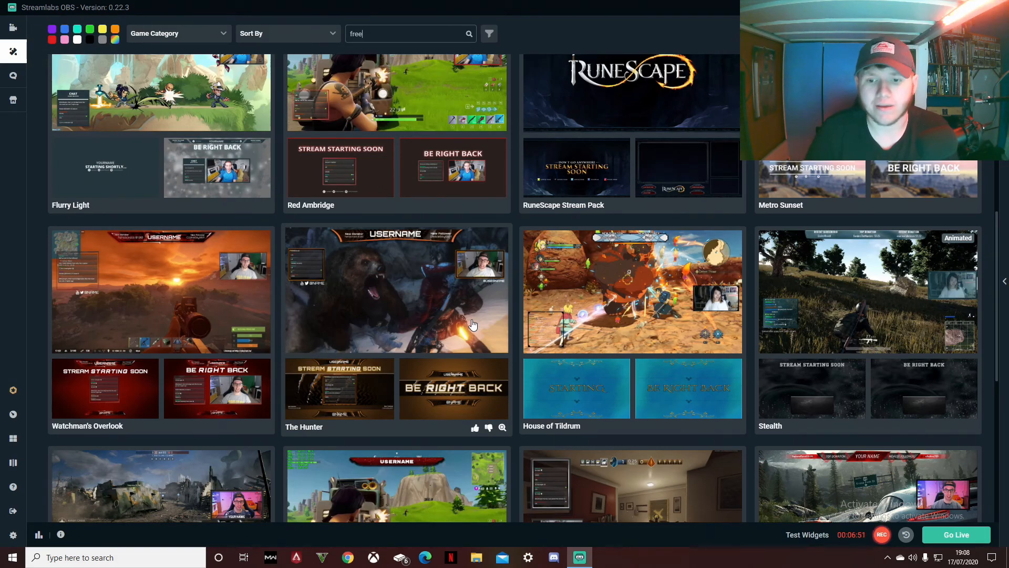
{"action": "scroll", "coordinate": [528, 381], "scroll_direction": "down", "scroll_amount": 3}
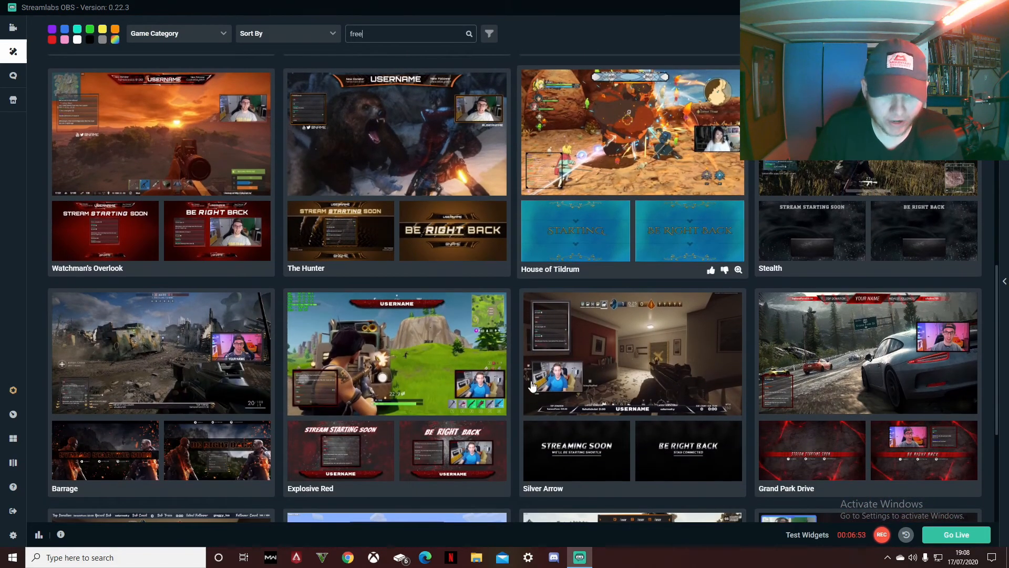
{"action": "scroll", "coordinate": [264, 429], "scroll_direction": "down", "scroll_amount": 3}
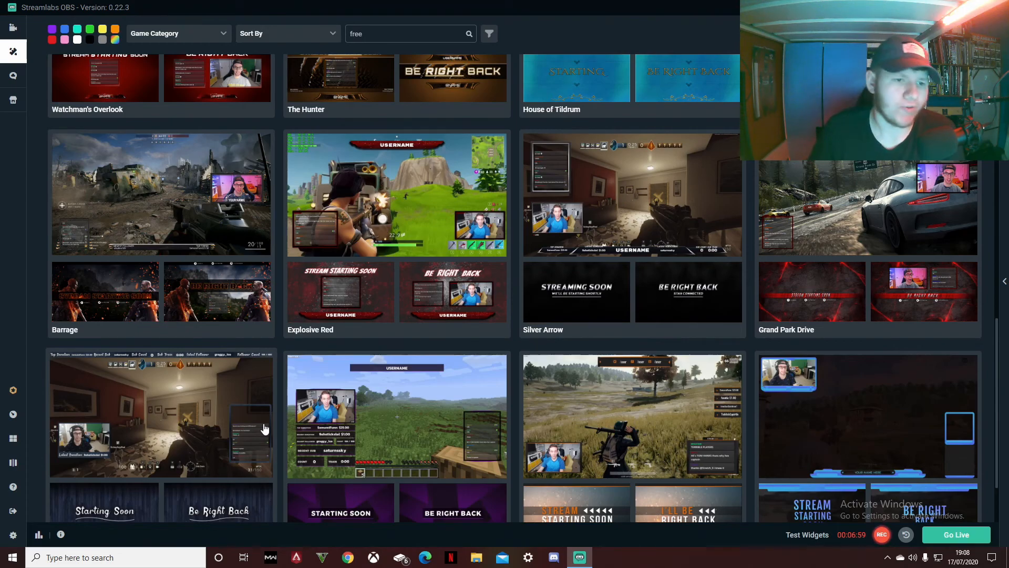
{"action": "scroll", "coordinate": [205, 326], "scroll_direction": "up", "scroll_amount": 4}
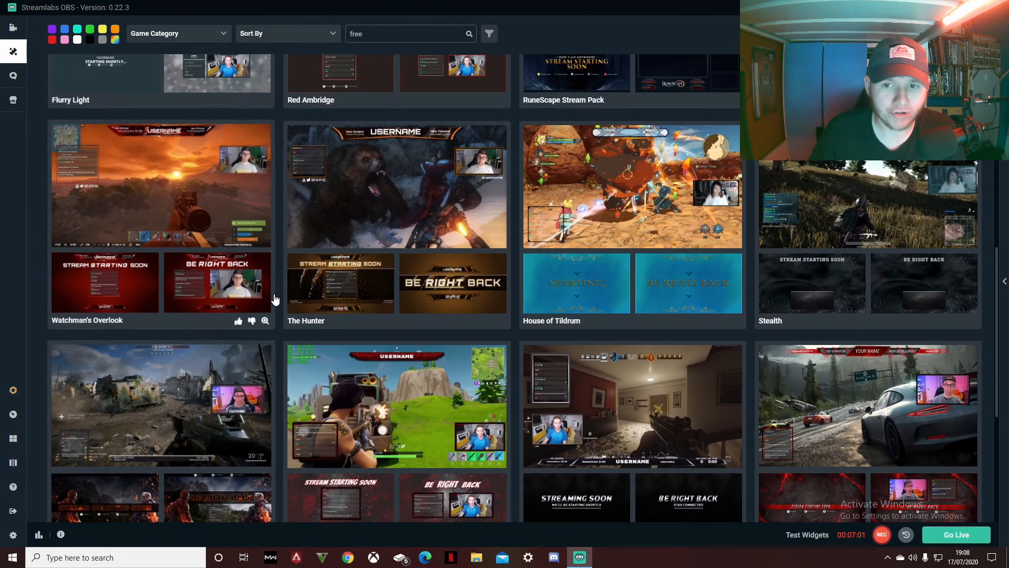
{"action": "scroll", "coordinate": [429, 333], "scroll_direction": "down", "scroll_amount": 1}
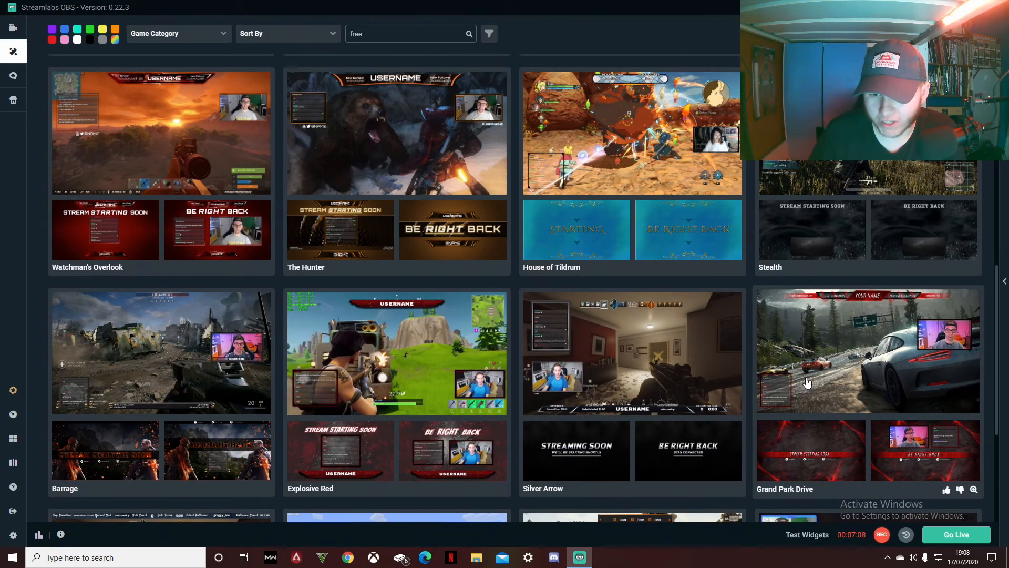
Examine the Grand Park Drive theme's included scenes and previews, and return to the "free" theme listing to browse further
{"action": "left_click", "coordinate": [808, 382]}
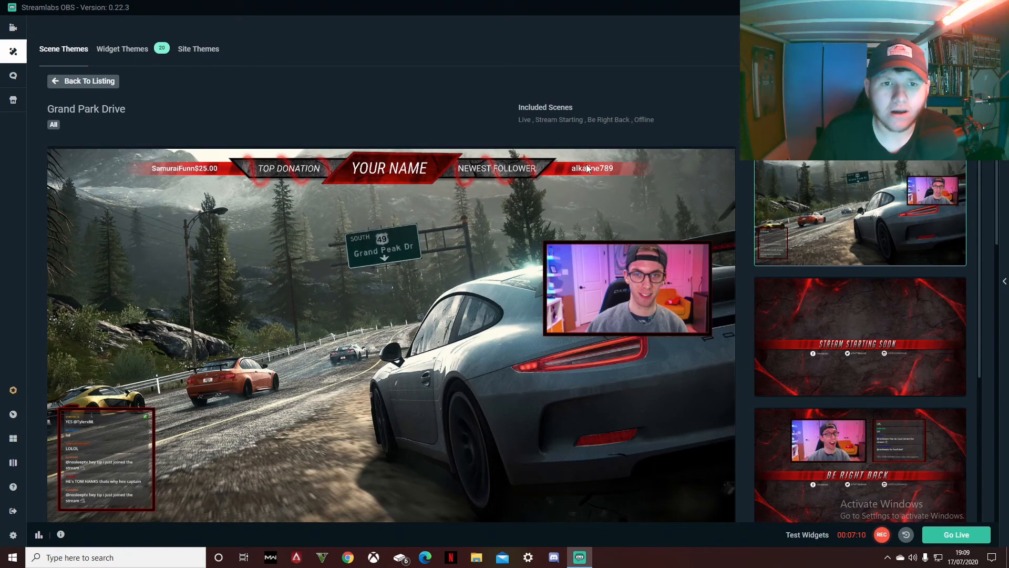
{"action": "left_click_drag", "start_coordinate": [518, 107], "coordinate": [639, 120]}
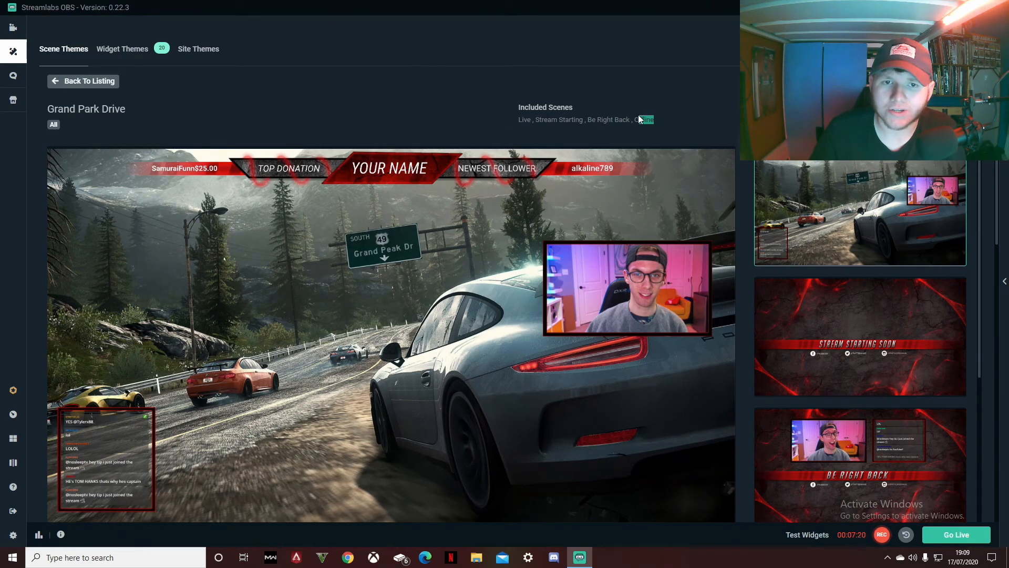
{"action": "scroll", "coordinate": [762, 210], "scroll_direction": "down", "scroll_amount": 4}
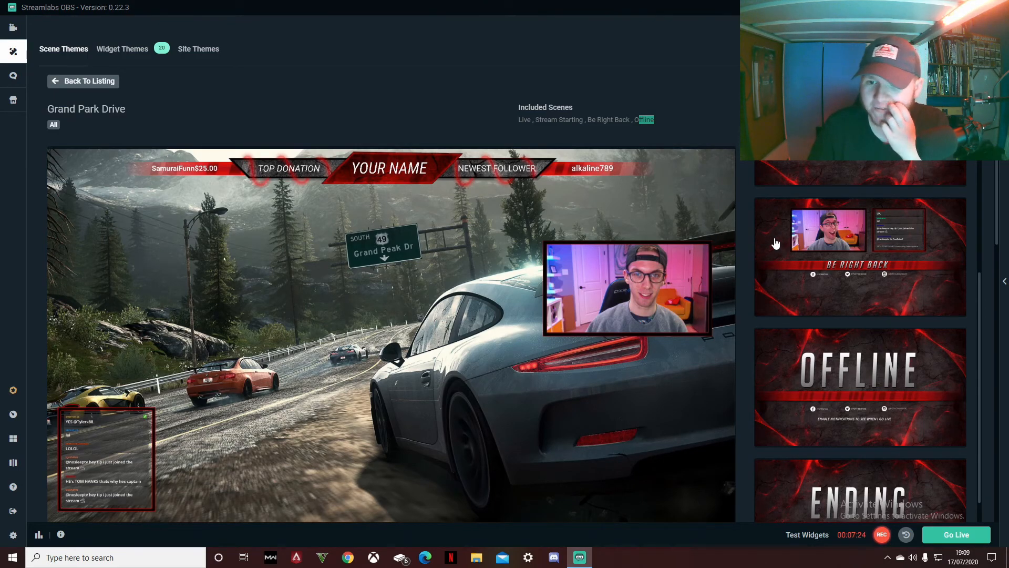
{"action": "scroll", "coordinate": [803, 305], "scroll_direction": "down", "scroll_amount": 6}
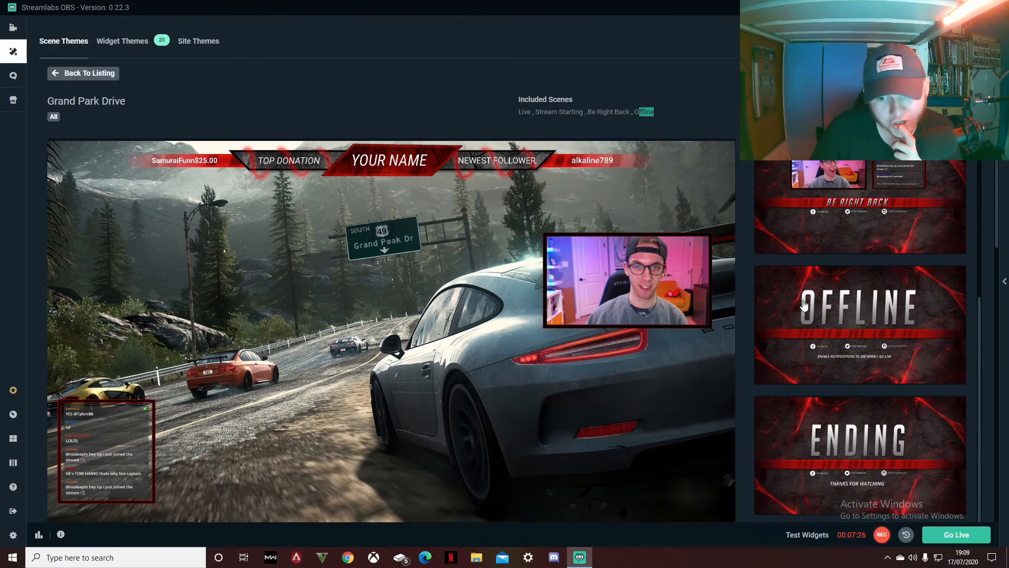
{"action": "scroll", "coordinate": [788, 310], "scroll_direction": "down", "scroll_amount": 5}
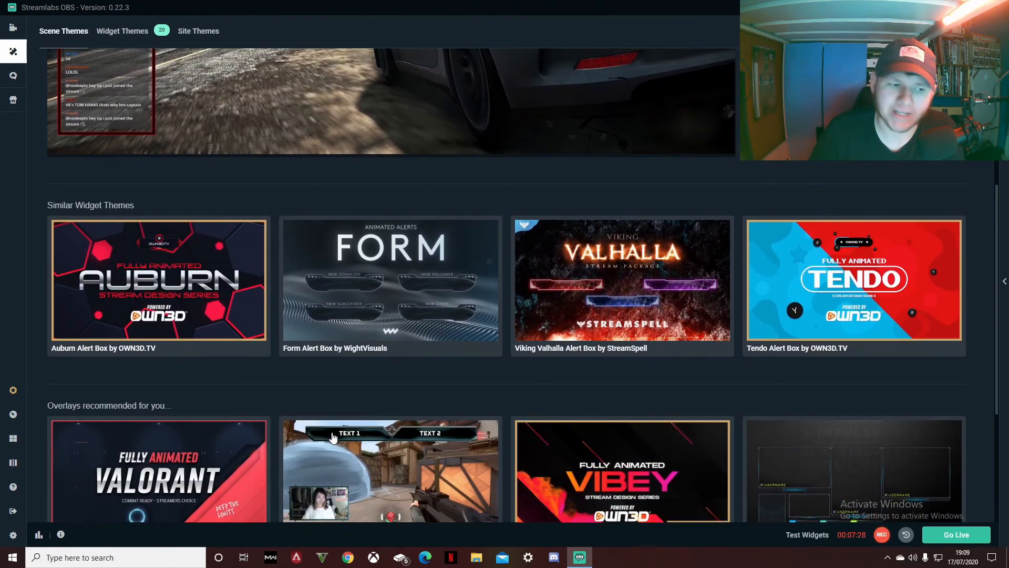
{"action": "scroll", "coordinate": [253, 441], "scroll_direction": "up", "scroll_amount": 4}
{"action": "scroll", "coordinate": [569, 432], "scroll_direction": "down", "scroll_amount": 6}
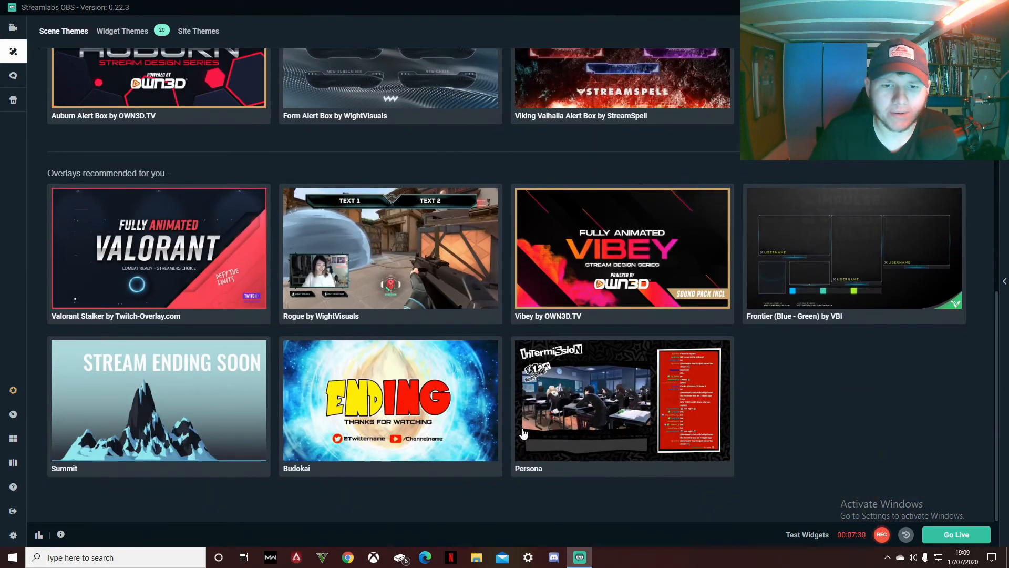
{"action": "scroll", "coordinate": [569, 432], "scroll_direction": "up", "scroll_amount": 10}
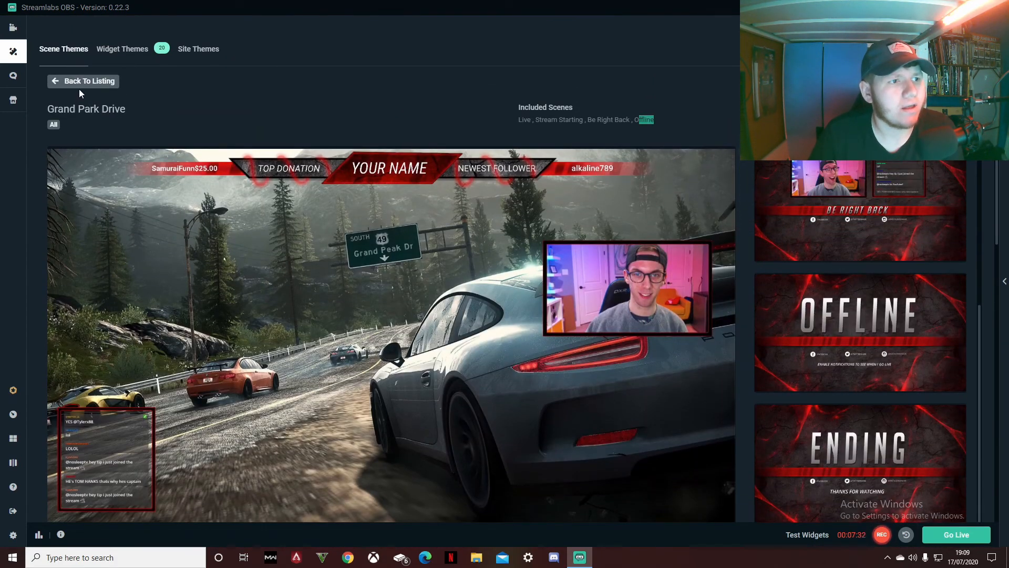
{"action": "left_click", "coordinate": [83, 82]}
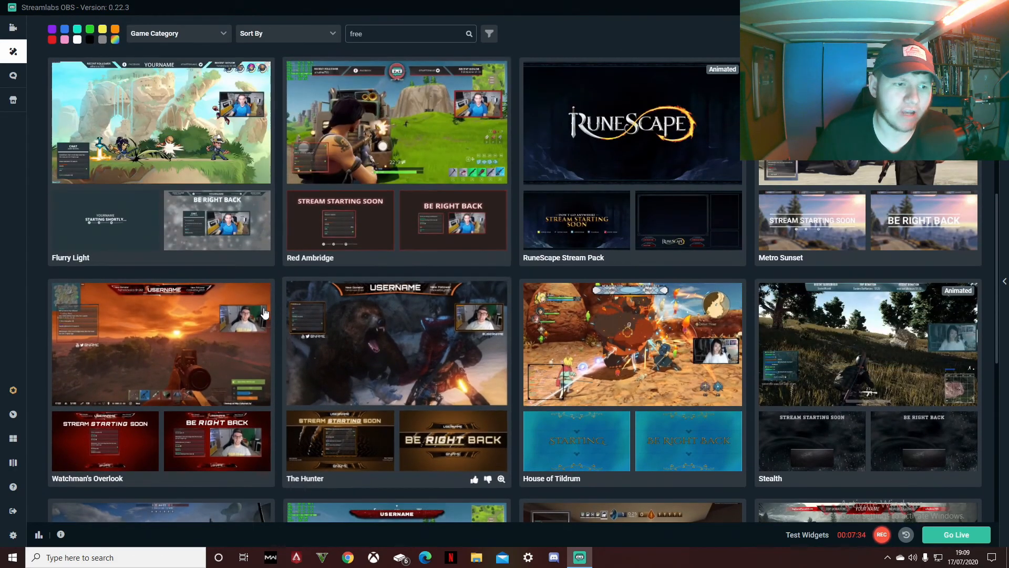
{"action": "scroll", "coordinate": [237, 333], "scroll_direction": "down", "scroll_amount": 5}
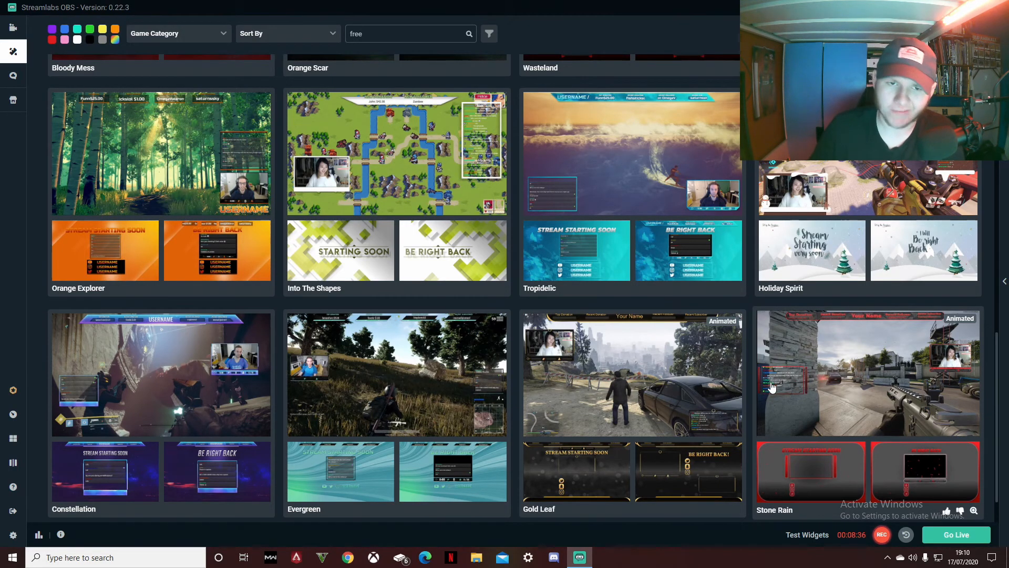
Examine the Stone Rain theme's live, Be Right Back and Stream Starting Soon previews, and return to the "free" theme listing
{"action": "left_click", "coordinate": [779, 396]}
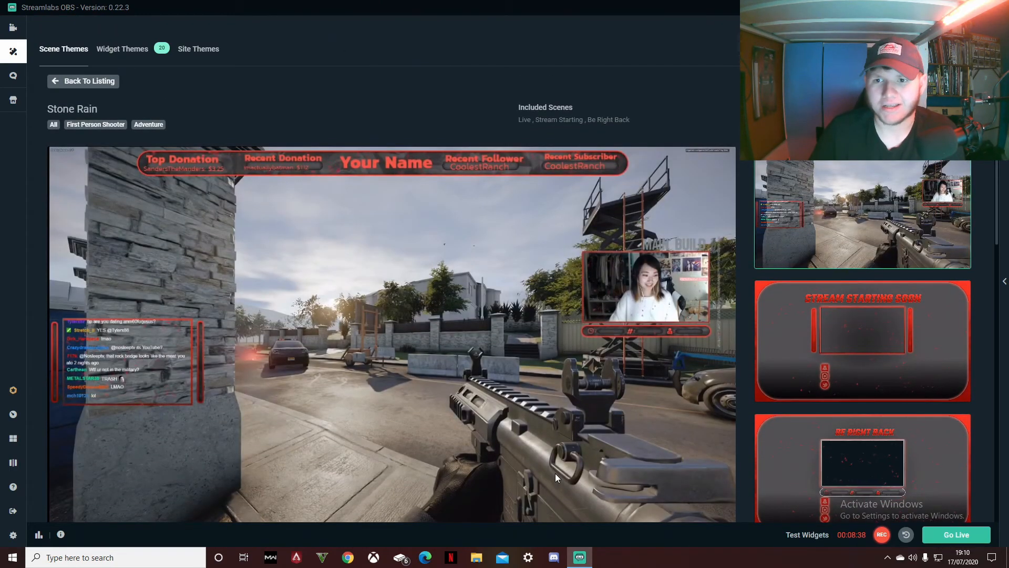
{"action": "scroll", "coordinate": [576, 413], "scroll_direction": "down", "scroll_amount": 2}
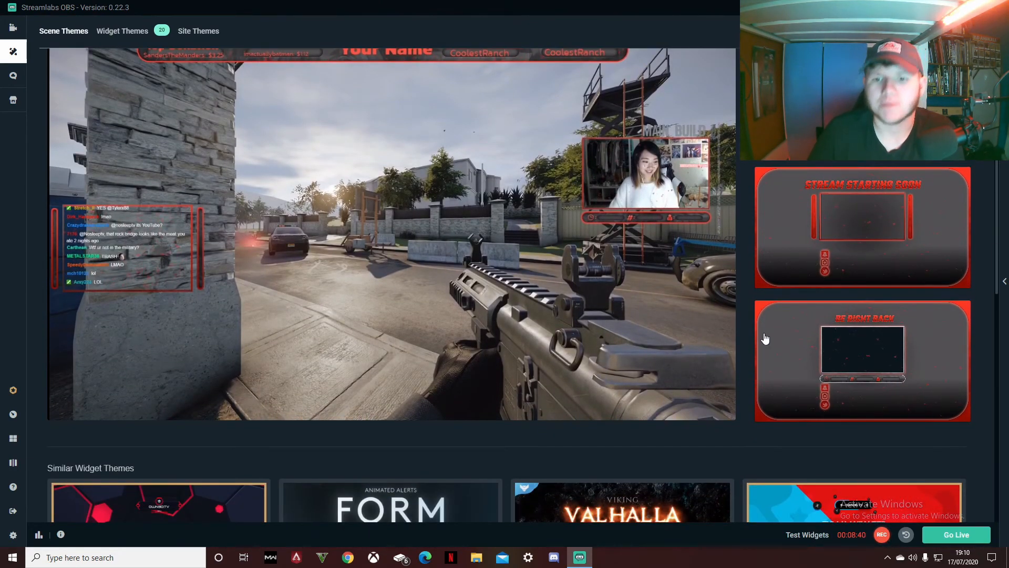
{"action": "scroll", "coordinate": [118, 244], "scroll_direction": "up", "scroll_amount": 2}
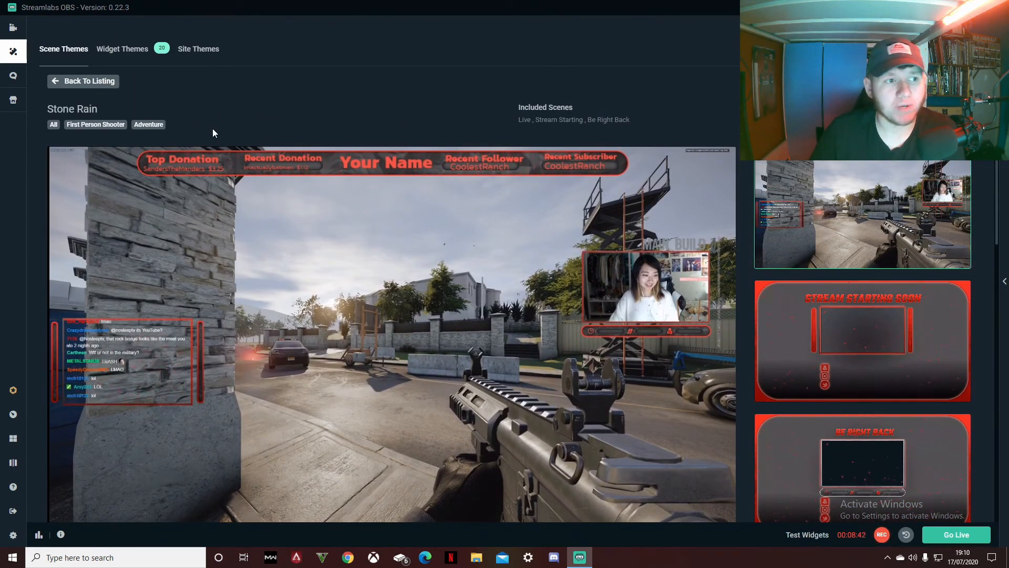
{"action": "scroll", "coordinate": [663, 320], "scroll_direction": "down", "scroll_amount": 2}
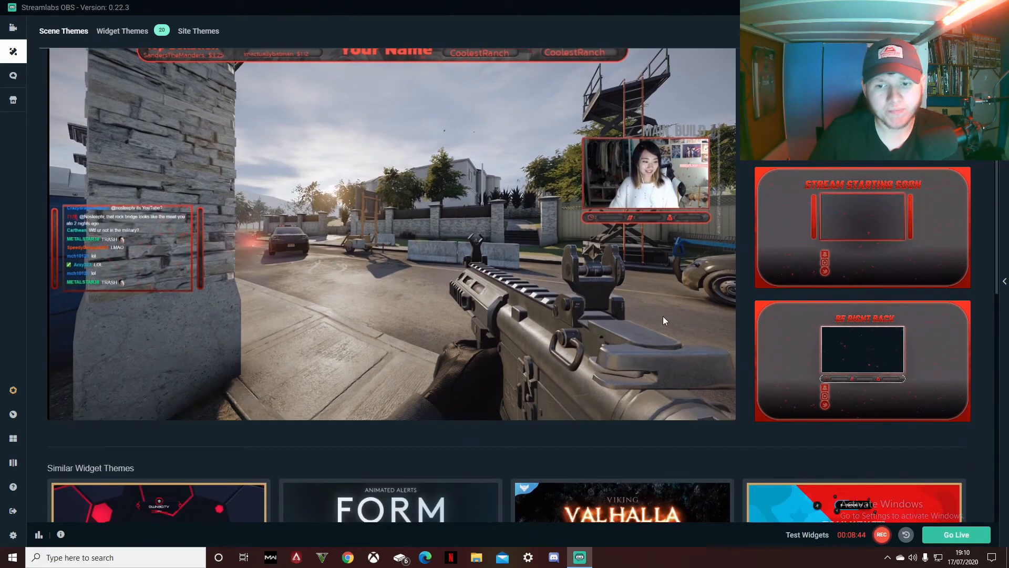
{"action": "scroll", "coordinate": [663, 320], "scroll_direction": "up", "scroll_amount": 2}
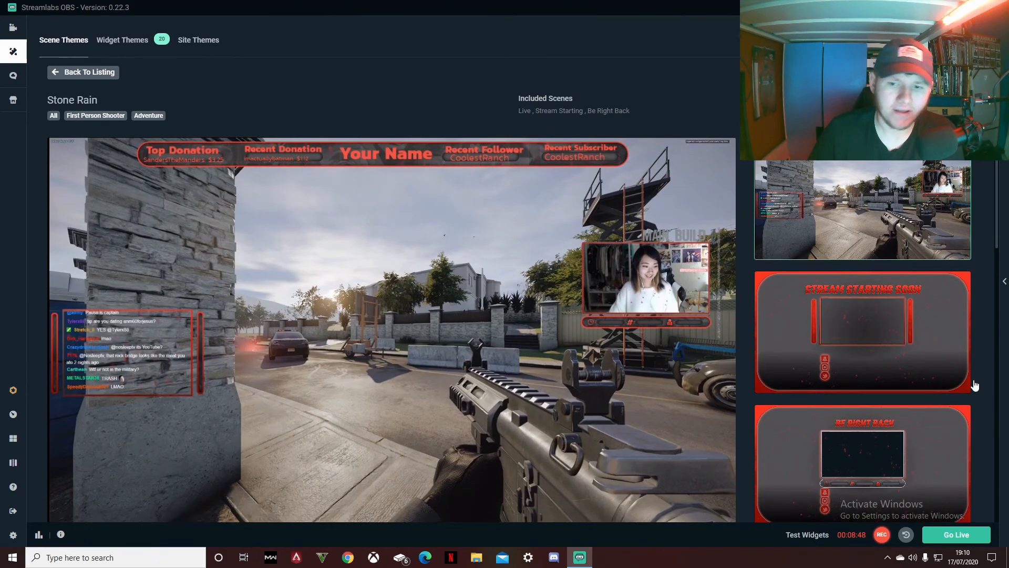
{"action": "scroll", "coordinate": [935, 379], "scroll_direction": "down", "scroll_amount": 2}
{"action": "left_click", "coordinate": [815, 354]}
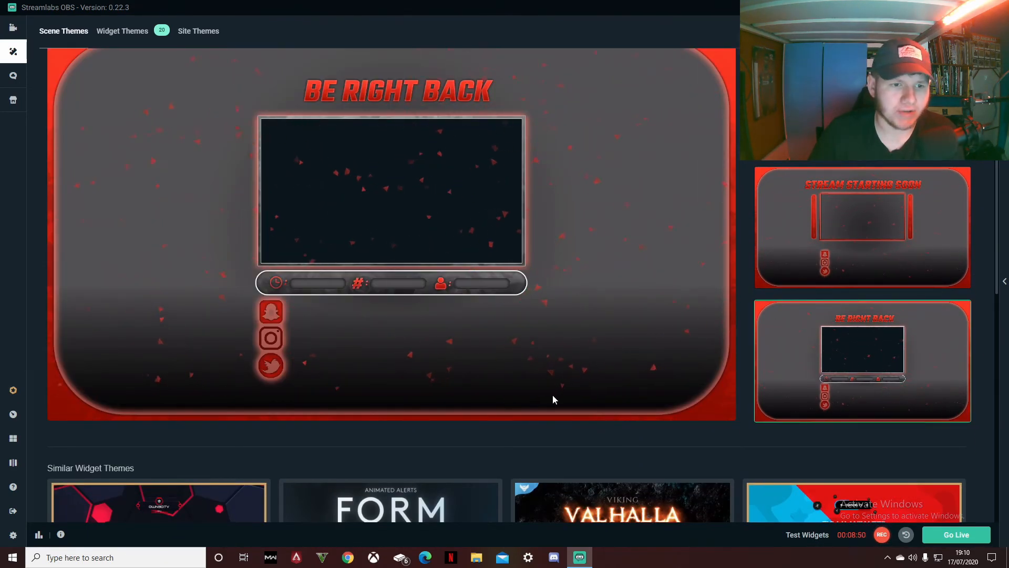
{"action": "scroll", "coordinate": [522, 371], "scroll_direction": "up", "scroll_amount": 2}
{"action": "left_click", "coordinate": [780, 342]}
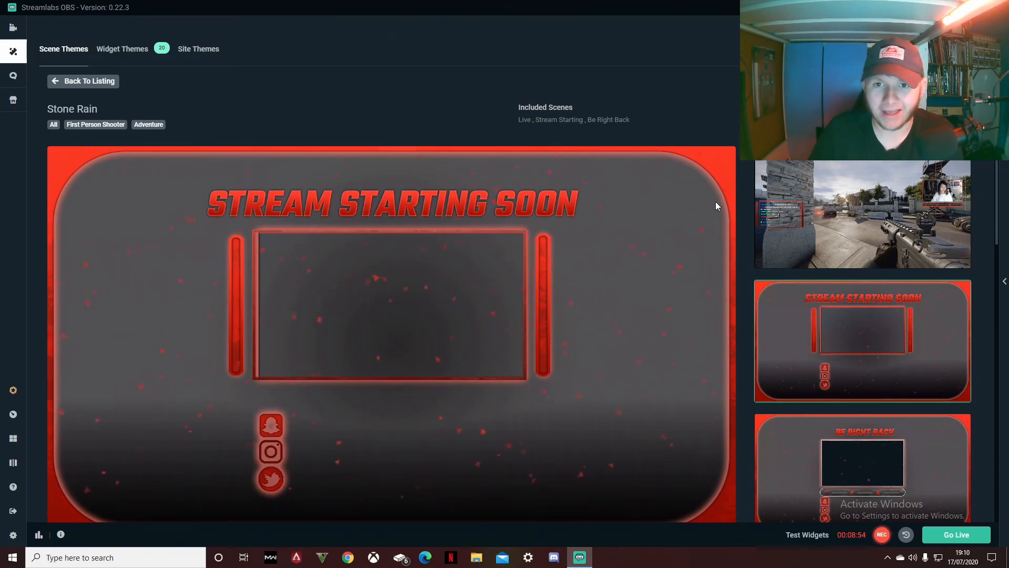
{"action": "left_click", "coordinate": [74, 83]}
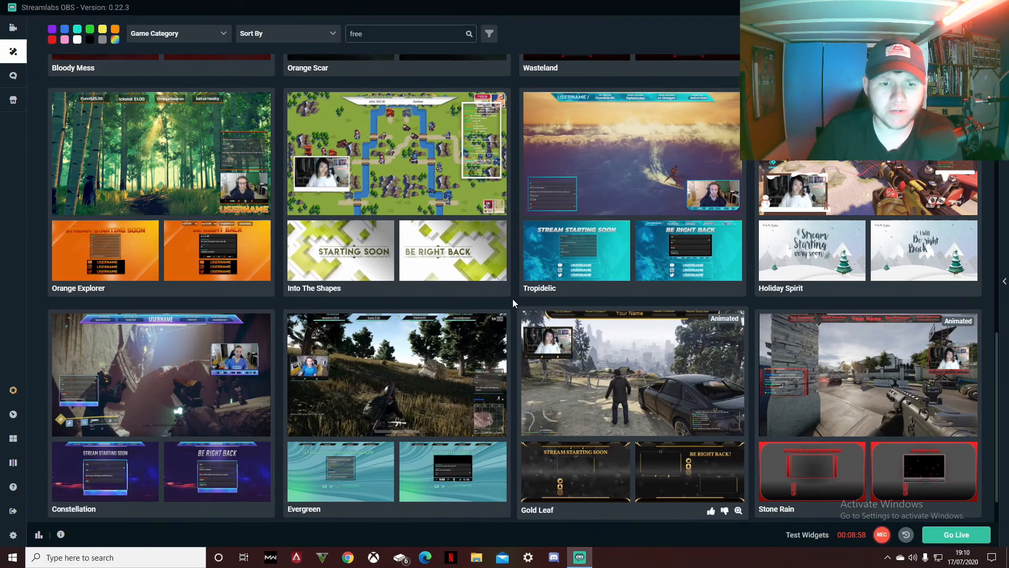
Examine the Gold Leaf theme's Be Right Back preview and included scenes, and return to the theme listing
{"action": "left_click", "coordinate": [649, 378]}
{"action": "scroll", "coordinate": [832, 342], "scroll_direction": "down", "scroll_amount": 4}
{"action": "left_click", "coordinate": [832, 342]}
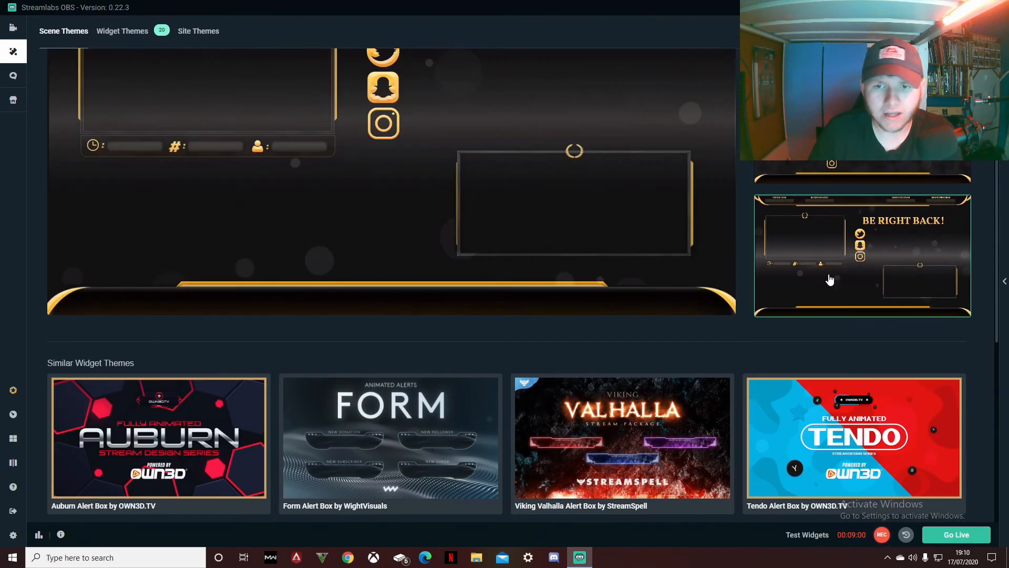
{"action": "scroll", "coordinate": [483, 184], "scroll_direction": "up", "scroll_amount": 4}
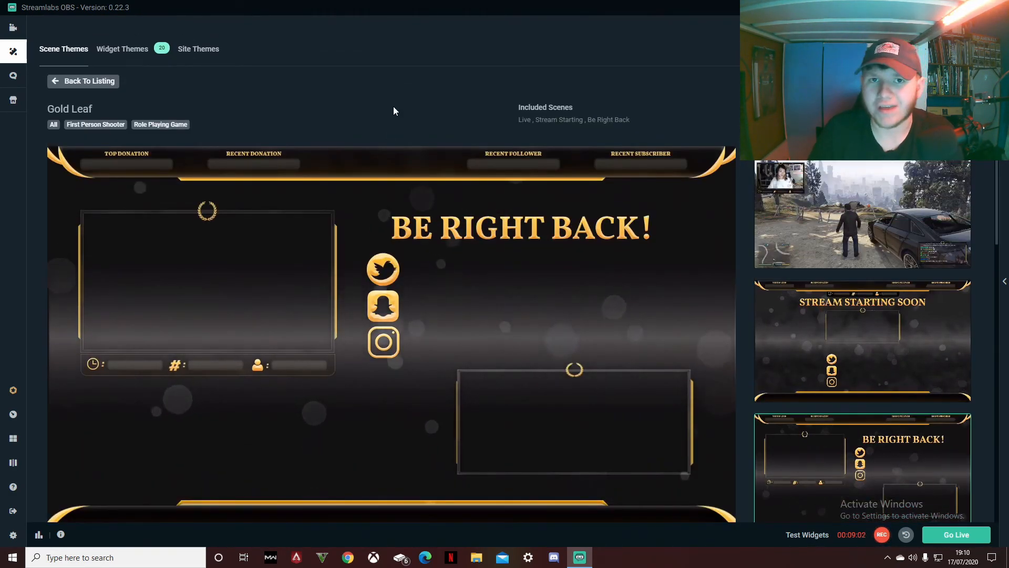
{"action": "left_click", "coordinate": [92, 84]}
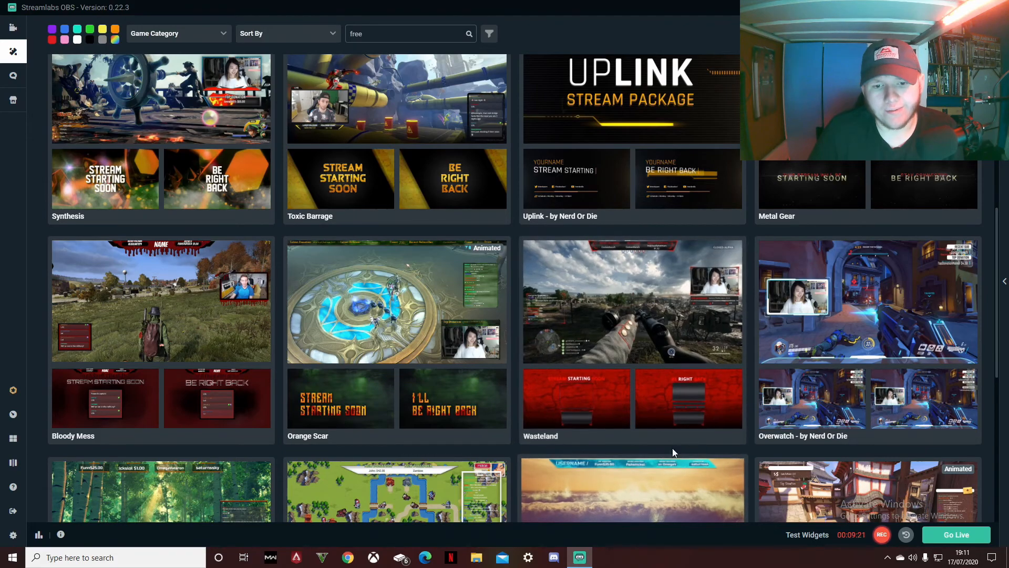
Open the Wasteland theme and examine its scene previews and similar widget themes
{"action": "left_click", "coordinate": [659, 432]}
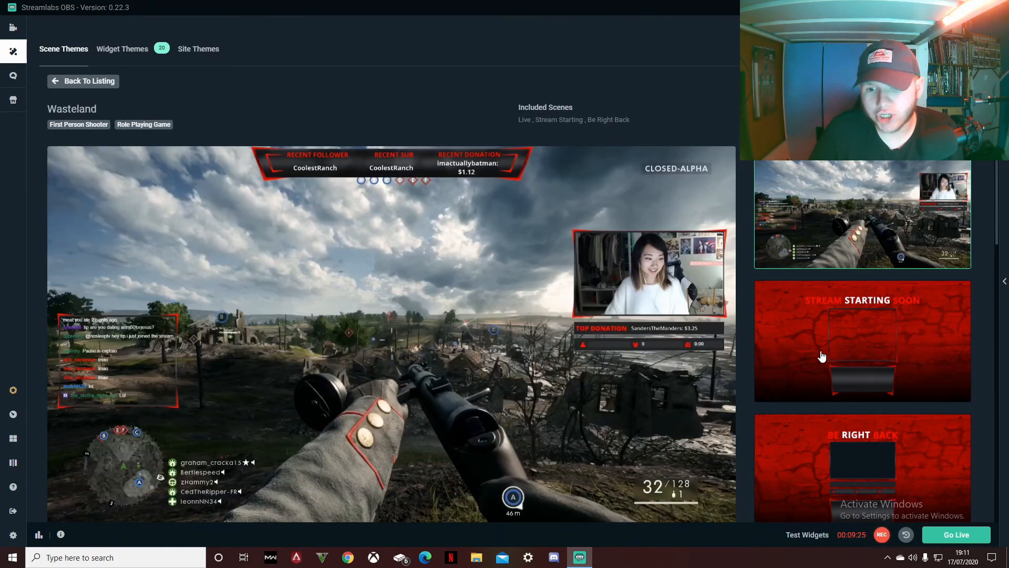
{"action": "scroll", "coordinate": [824, 348], "scroll_direction": "down", "scroll_amount": 2}
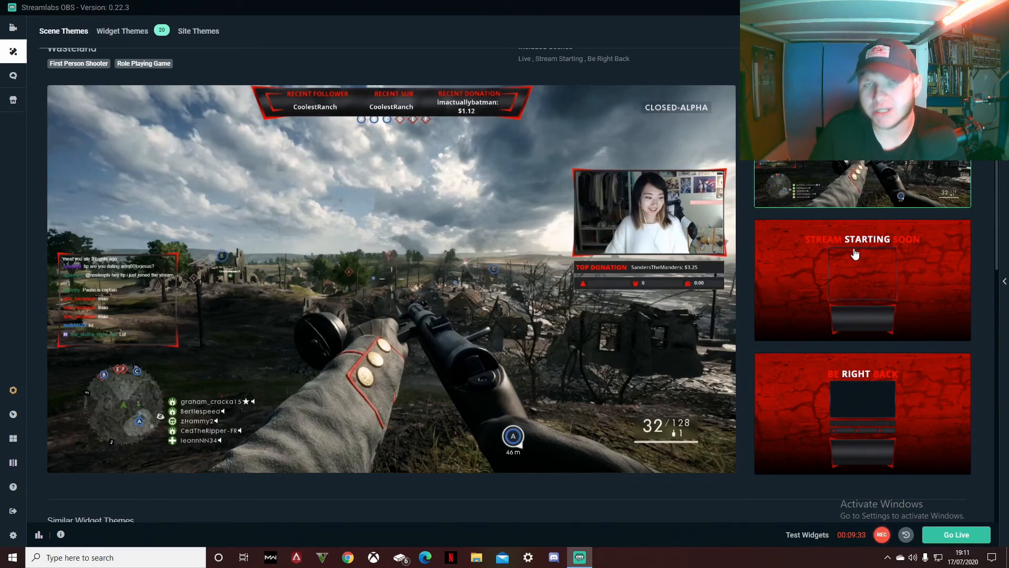
{"action": "scroll", "coordinate": [854, 254], "scroll_direction": "down", "scroll_amount": 3}
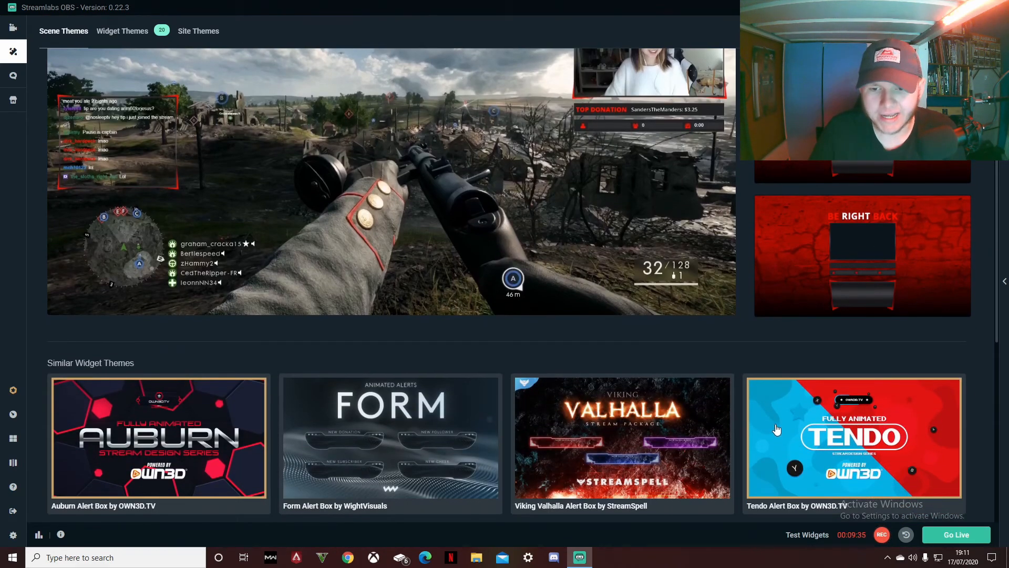
{"action": "scroll", "coordinate": [870, 367], "scroll_direction": "up", "scroll_amount": 4}
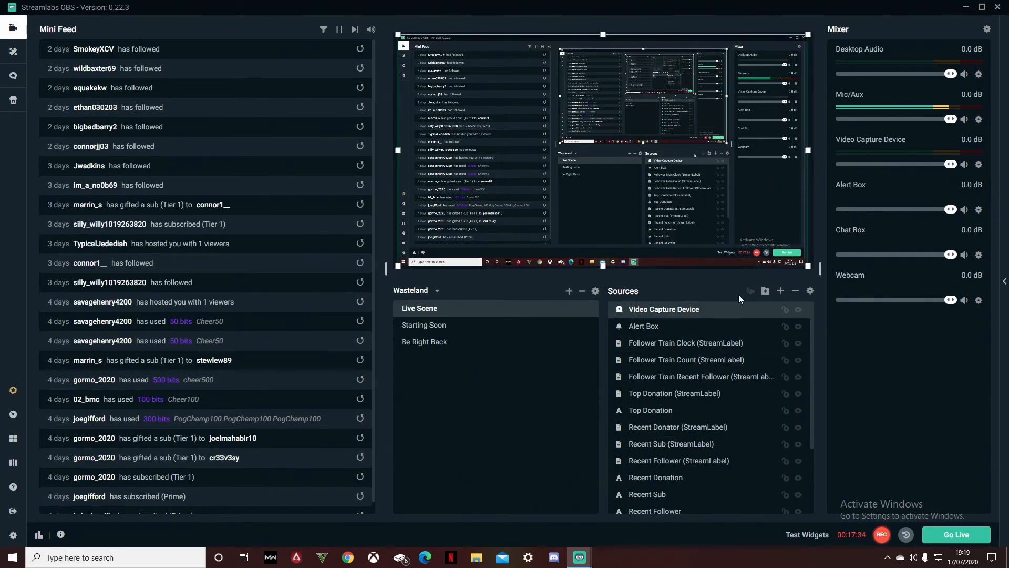
Invert the source selection and reorder all other sources above Video Capture Device, so the Wasteland overlay displays over the capture
{"action": "right_click", "coordinate": [649, 308]}
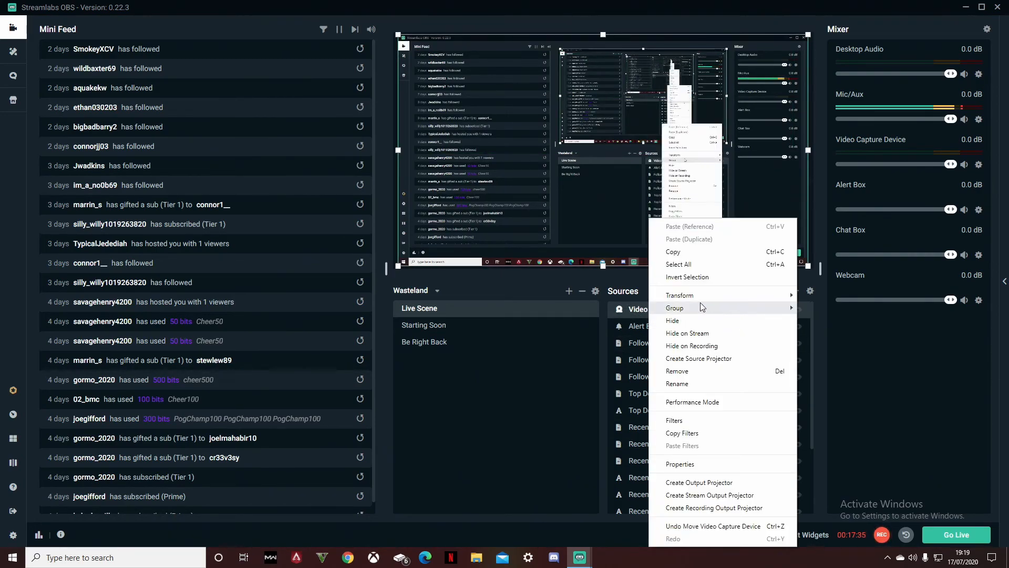
{"action": "left_click", "coordinate": [688, 278]}
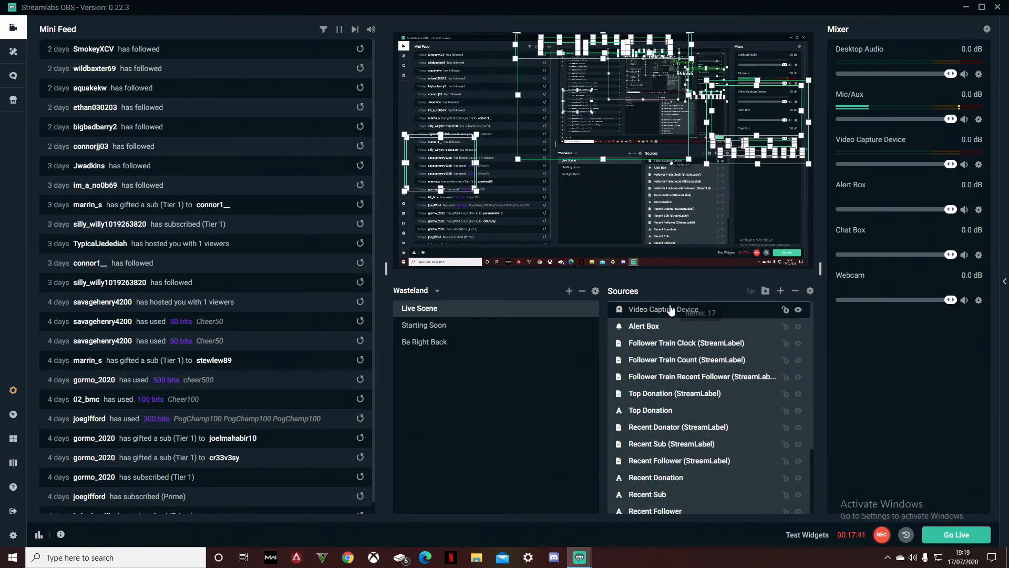
{"action": "left_click_drag", "start_coordinate": [671, 308], "coordinate": [670, 308]}
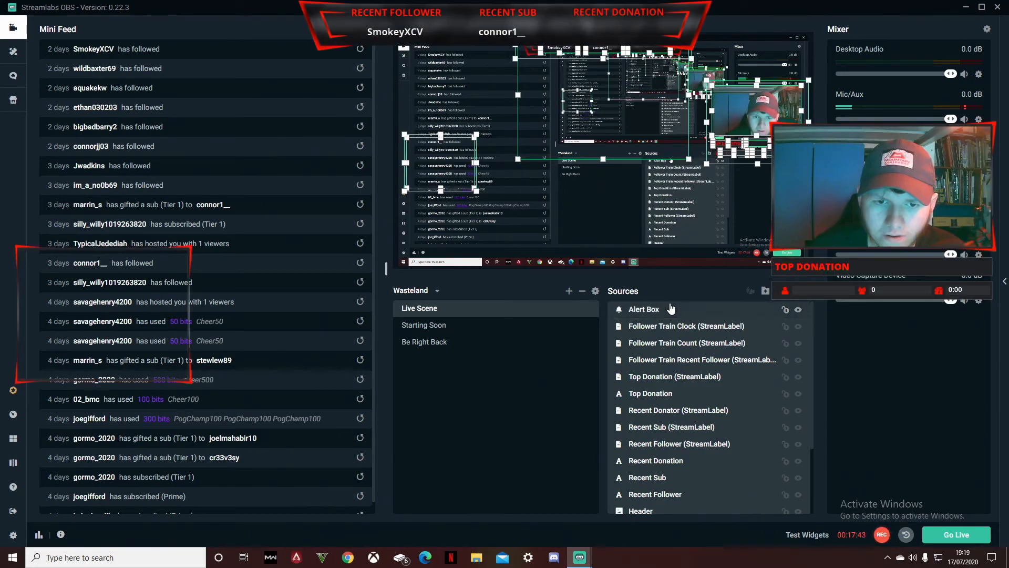
{"action": "left_click", "coordinate": [720, 84]}
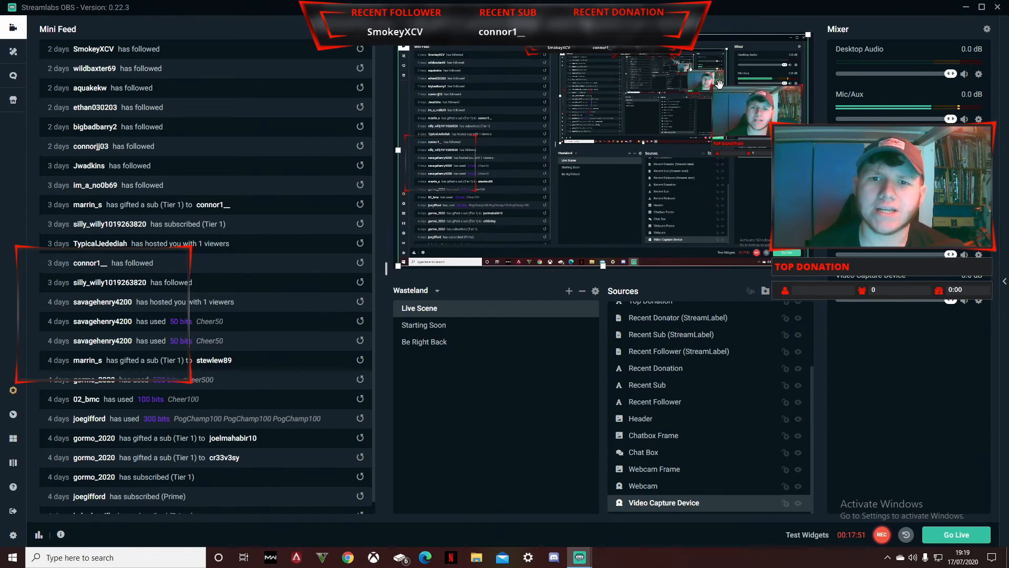
{"action": "scroll", "coordinate": [653, 354], "scroll_direction": "up", "scroll_amount": 5}
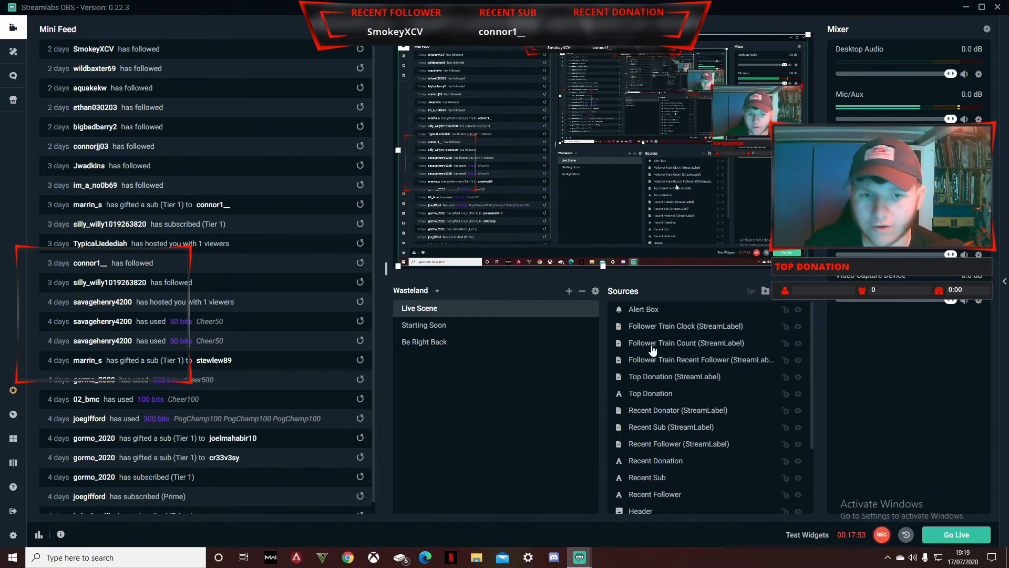
{"action": "scroll", "coordinate": [682, 419], "scroll_direction": "down", "scroll_amount": 5}
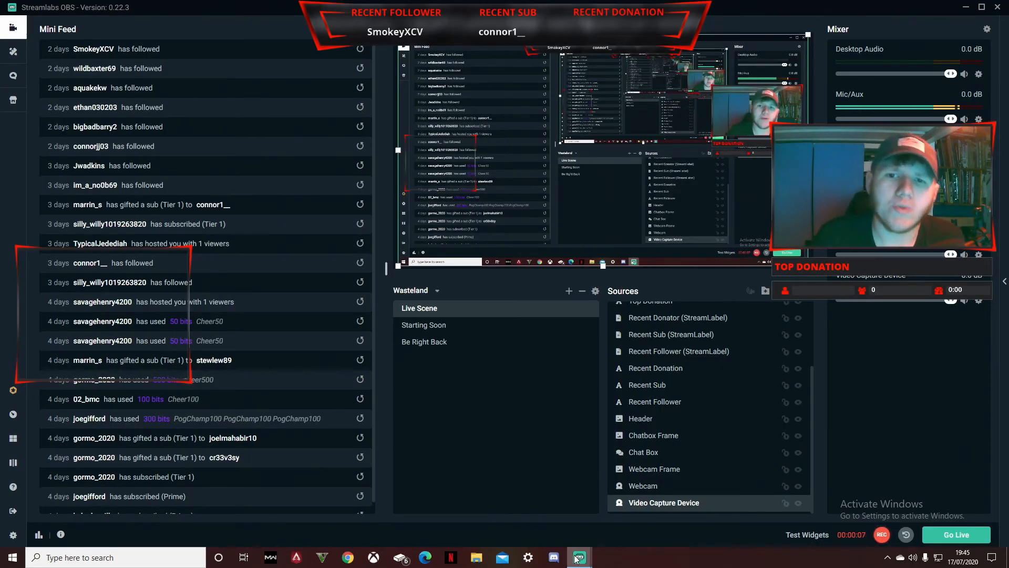
Move the Chatbox Frame to about 424 px from the canvas's left edge, and remove it from the Live Scene
{"action": "left_click", "coordinate": [467, 144]}
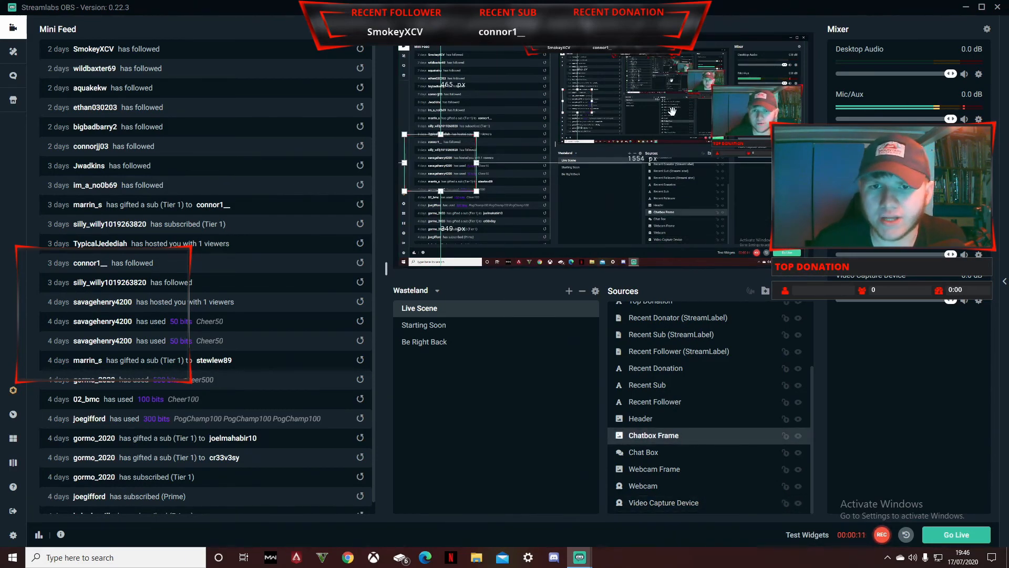
{"action": "left_click_drag", "start_coordinate": [425, 159], "coordinate": [511, 158]}
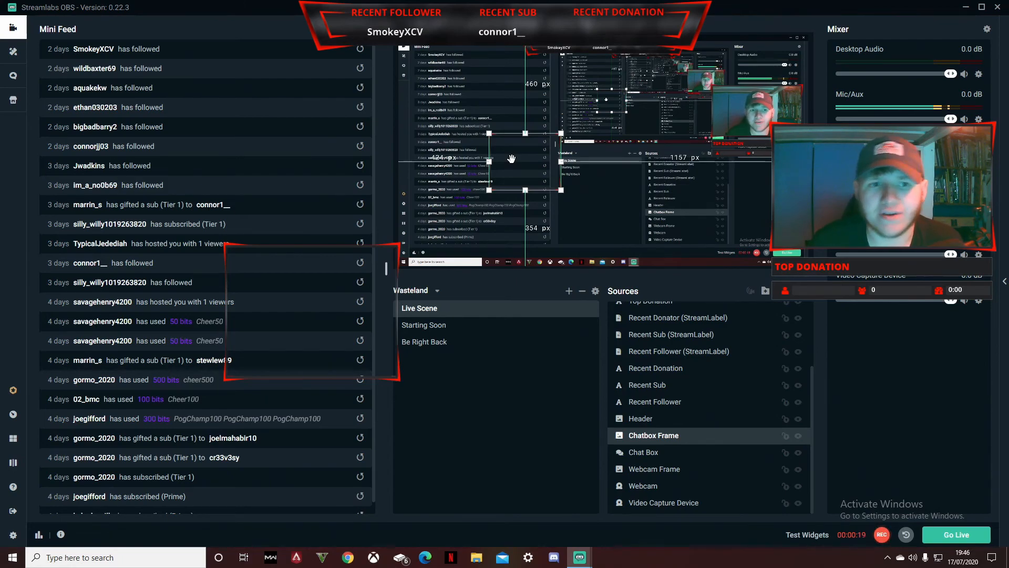
{"action": "right_click", "coordinate": [512, 158]}
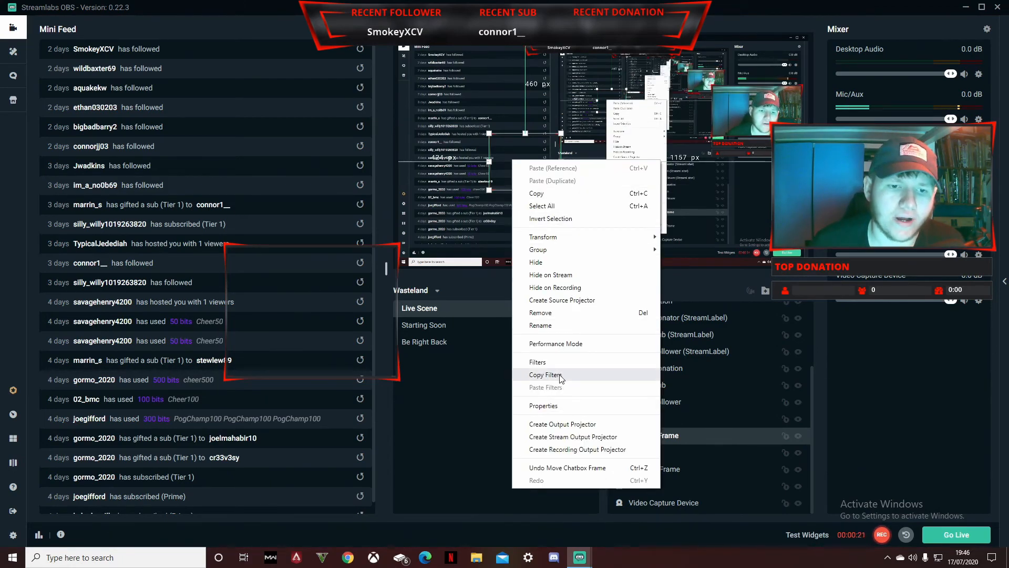
{"action": "left_click", "coordinate": [549, 312]}
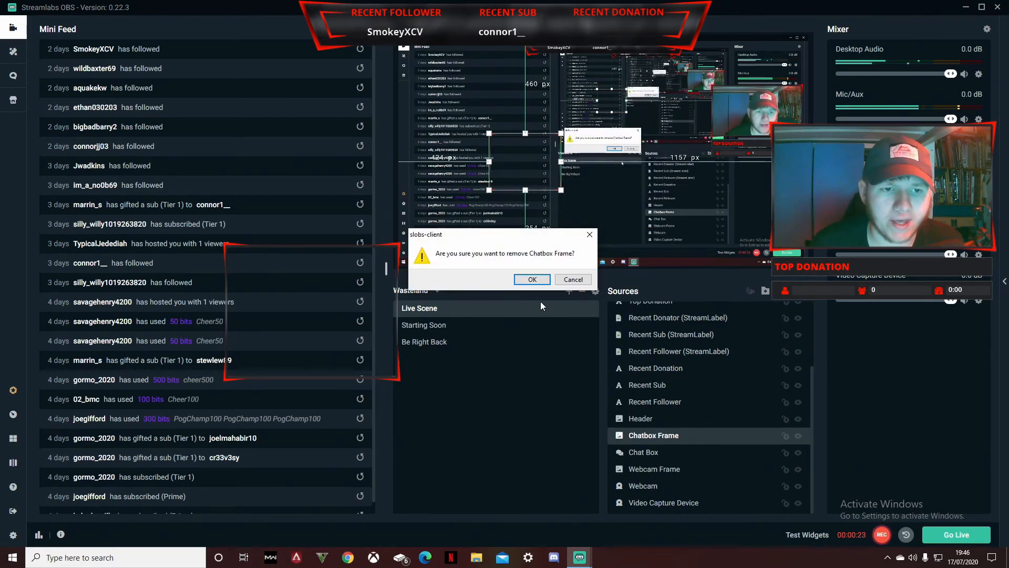
{"action": "left_click", "coordinate": [535, 282]}
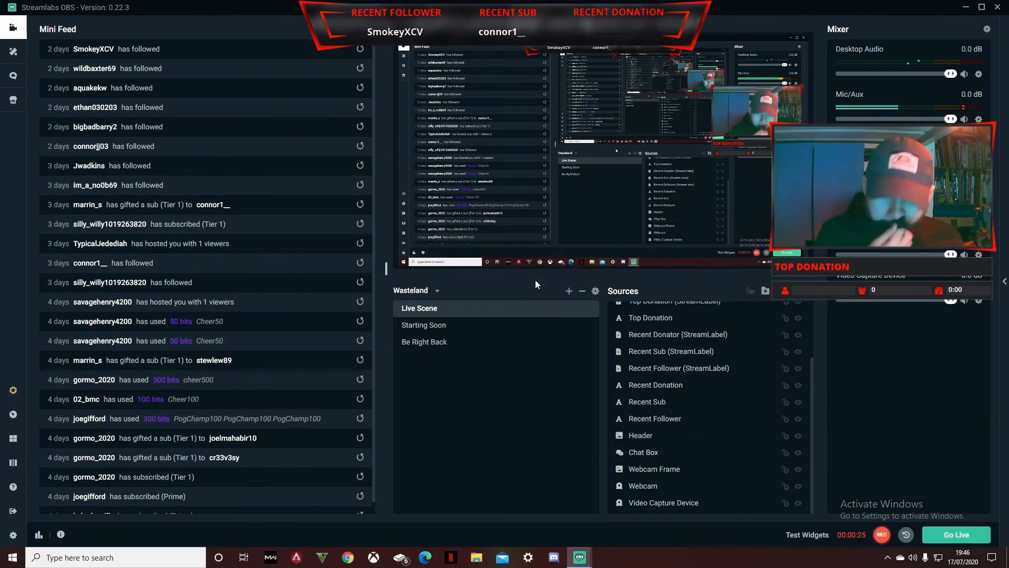
Select the recent follower label and the Alert Box in the preview to identify their sources in the Live Scene
{"action": "scroll", "coordinate": [631, 394], "scroll_direction": "up", "scroll_amount": 3}
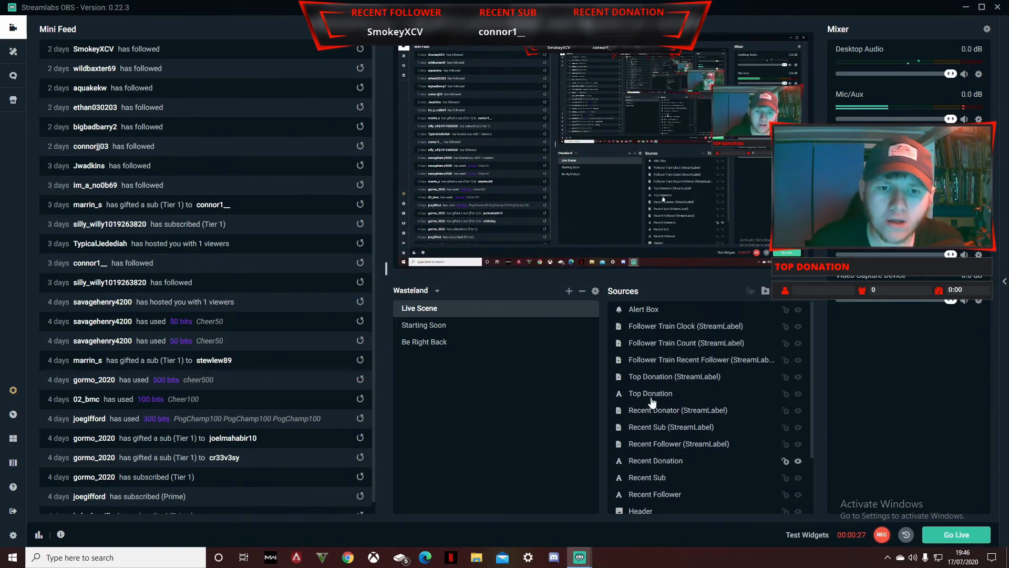
{"action": "left_click", "coordinate": [594, 51]}
{"action": "left_click", "coordinate": [552, 50]}
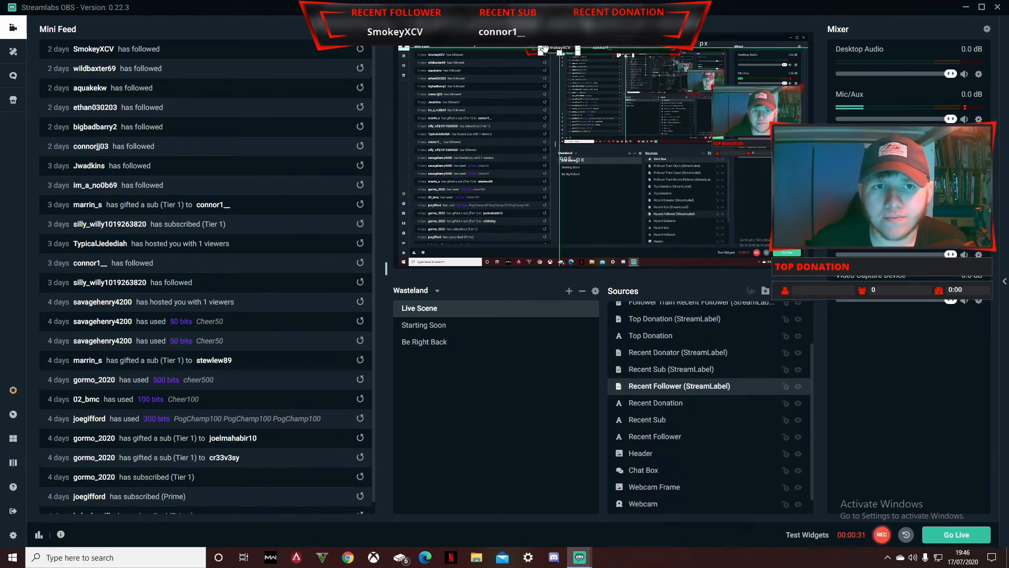
{"action": "left_click", "coordinate": [590, 48]}
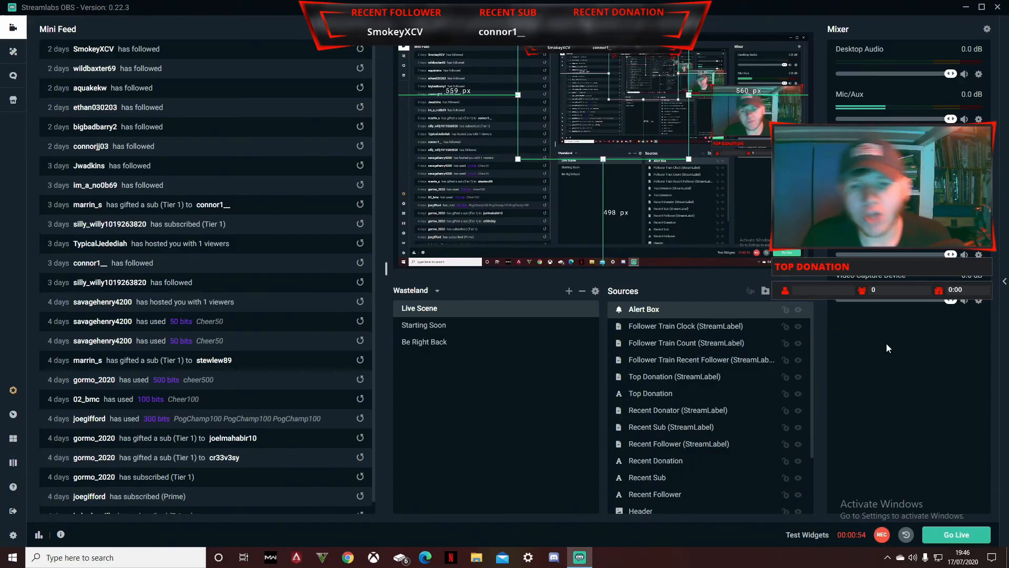
Add a new Stream Label source named Follower to the Live Scene
{"action": "left_click", "coordinate": [783, 299]}
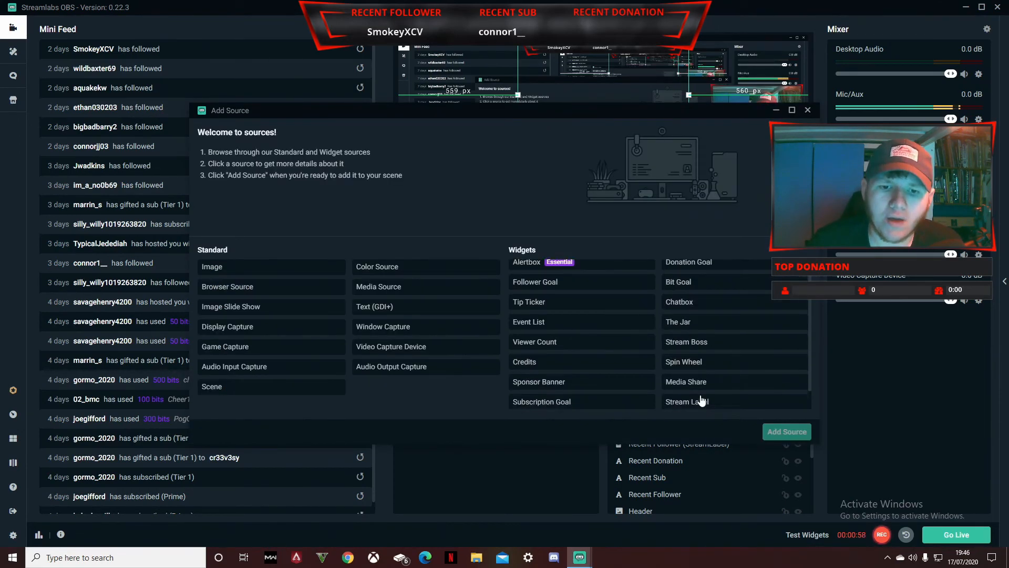
{"action": "scroll", "coordinate": [700, 399], "scroll_direction": "down", "scroll_amount": 1}
{"action": "left_click", "coordinate": [701, 385]}
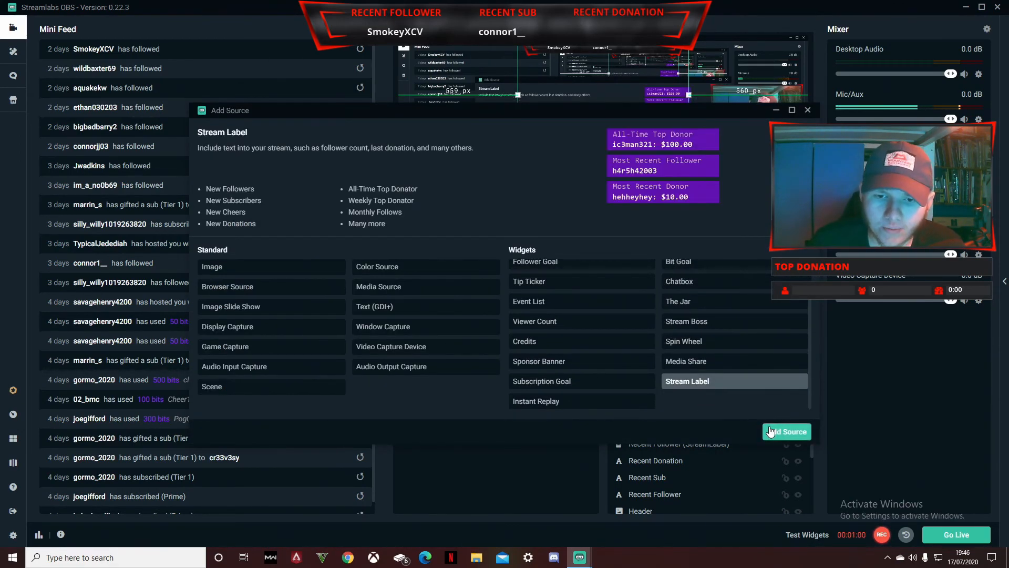
{"action": "left_click", "coordinate": [793, 431]}
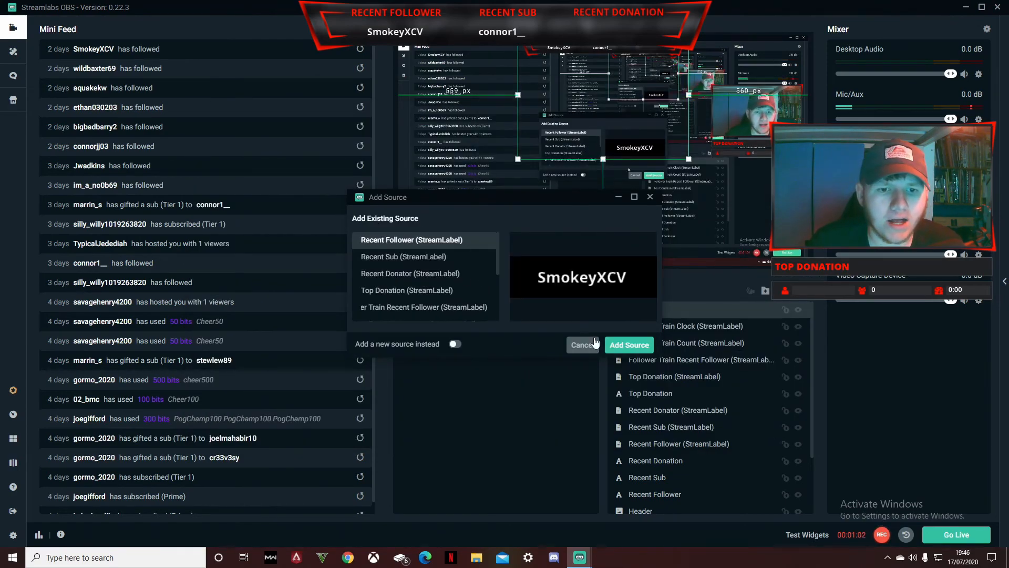
{"action": "left_click", "coordinate": [454, 344]}
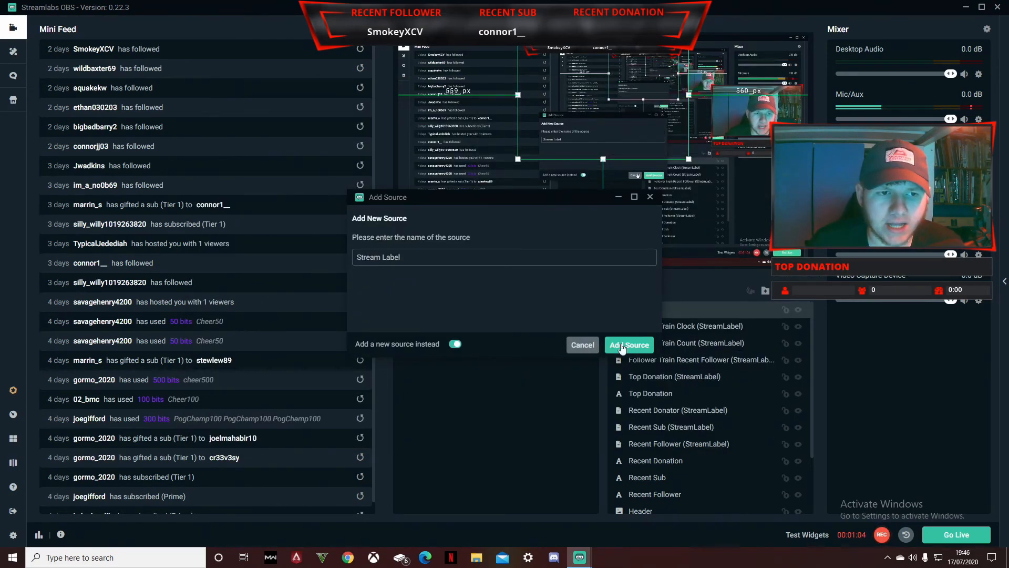
{"action": "left_click_drag", "start_coordinate": [432, 255], "coordinate": [263, 235]}
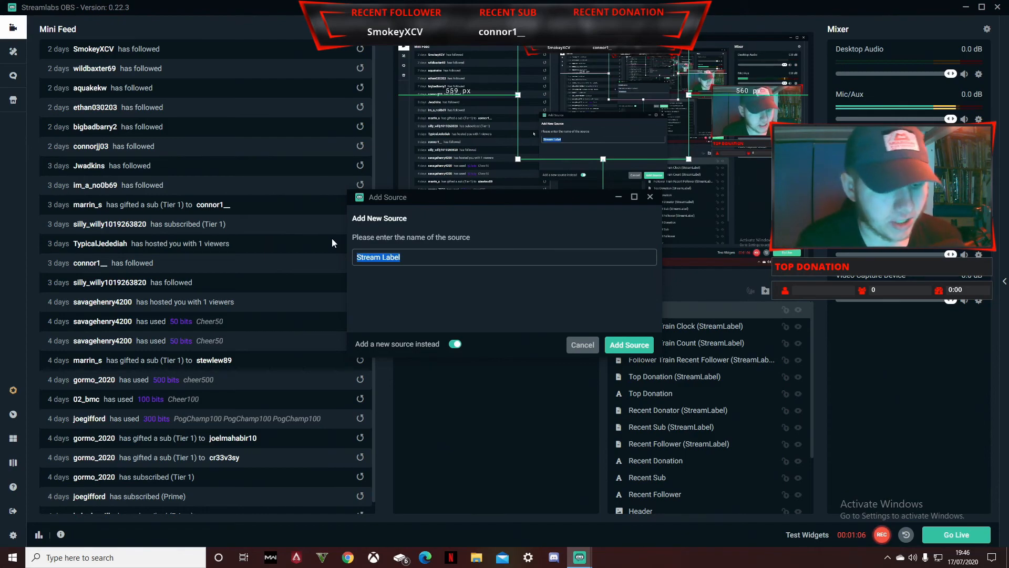
{"action": "type", "text": "F"}
{"action": "type", "text": "llower"}
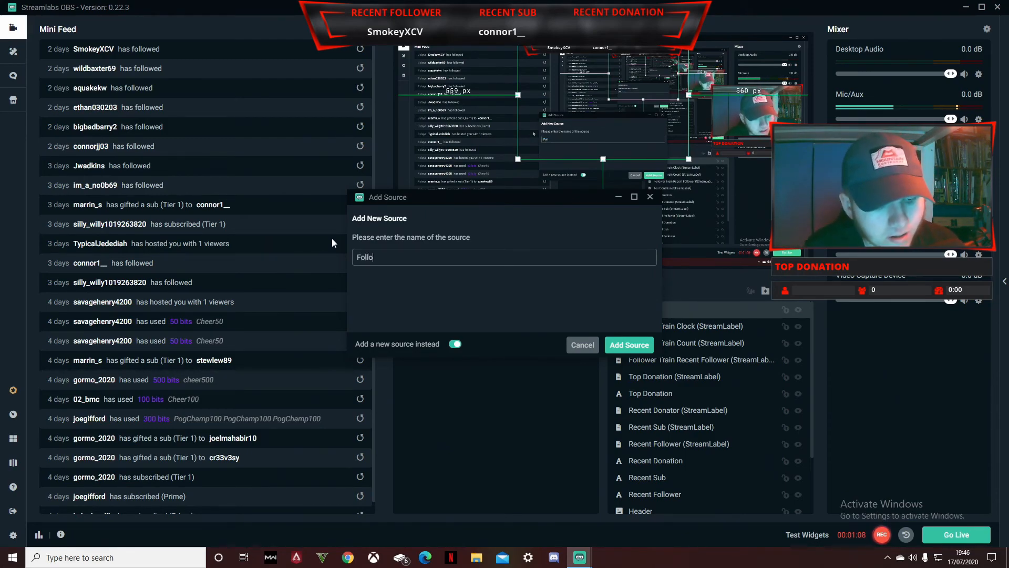
{"action": "left_click", "coordinate": [636, 346]}
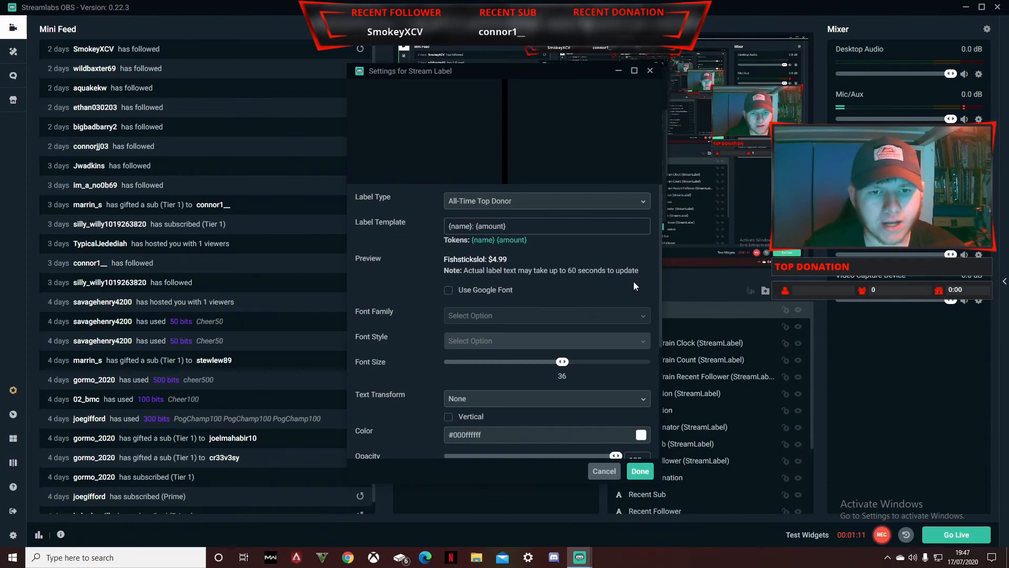
Set the Follower label's type to Most Recent Follower
{"action": "left_click", "coordinate": [525, 202]}
{"action": "scroll", "coordinate": [508, 314], "scroll_direction": "down", "scroll_amount": 5}
{"action": "scroll", "coordinate": [508, 314], "scroll_direction": "down", "scroll_amount": 10}
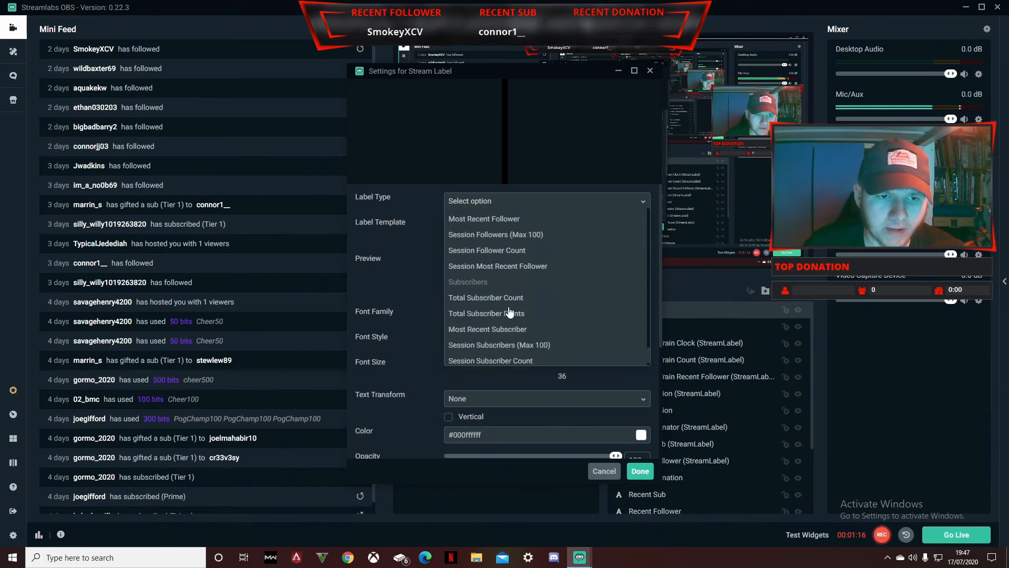
{"action": "scroll", "coordinate": [509, 309], "scroll_direction": "up", "scroll_amount": 6}
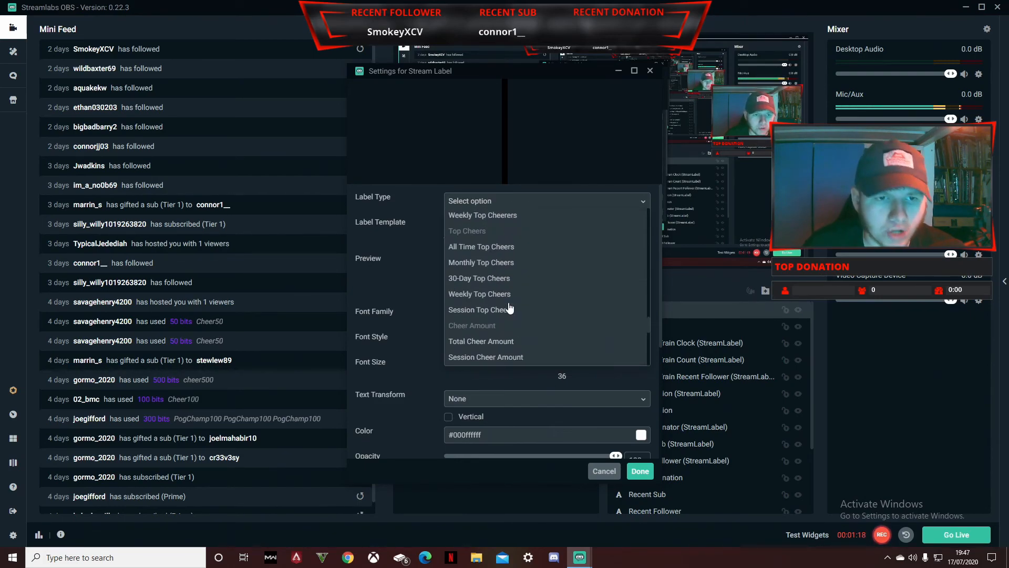
{"action": "scroll", "coordinate": [509, 308], "scroll_direction": "up", "scroll_amount": 6}
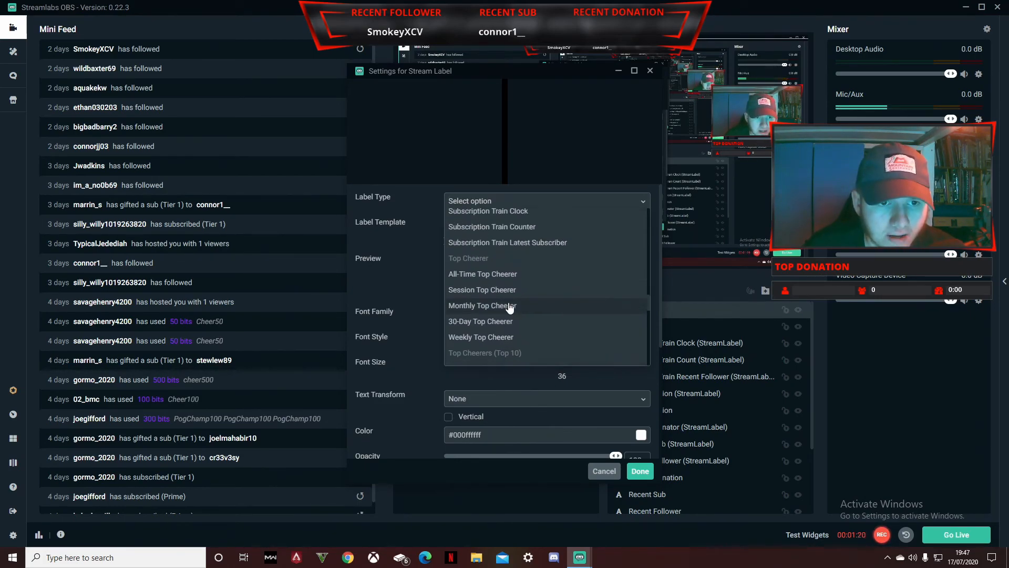
{"action": "scroll", "coordinate": [509, 310], "scroll_direction": "up", "scroll_amount": 10}
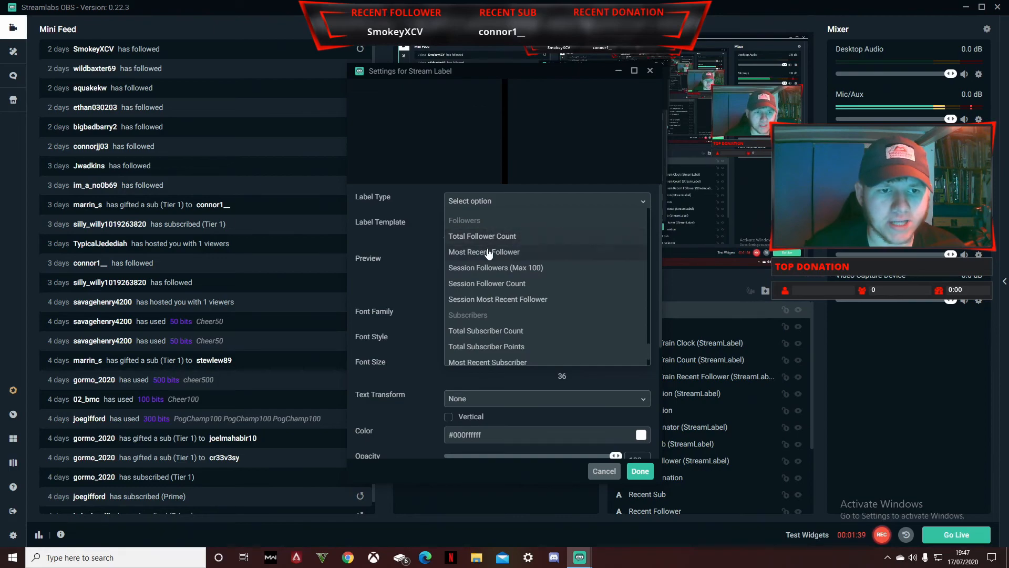
{"action": "left_click", "coordinate": [486, 252]}
{"action": "left_click", "coordinate": [494, 223]}
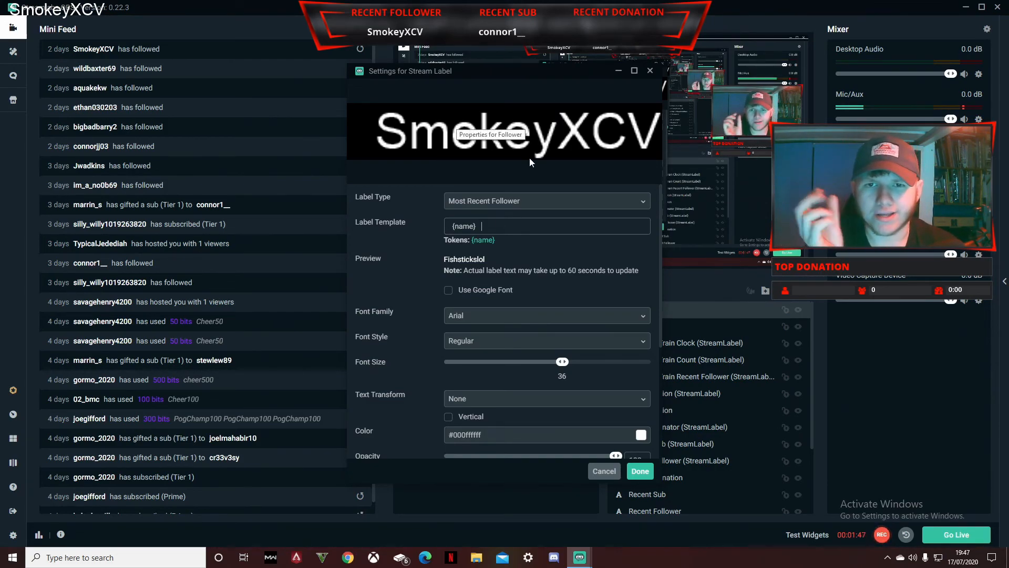
Set the Follower label's font family to Malgun Gothic and its color to pure red, and apply the settings
{"action": "left_click", "coordinate": [487, 316]}
{"action": "scroll", "coordinate": [526, 368], "scroll_direction": "down", "scroll_amount": 6}
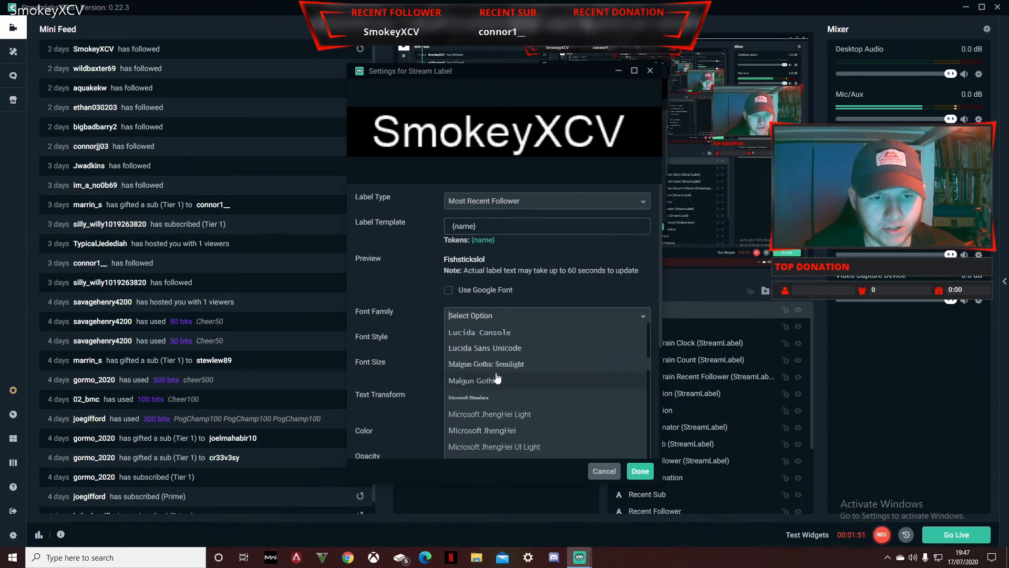
{"action": "left_click", "coordinate": [597, 358]}
{"action": "left_click", "coordinate": [605, 434]}
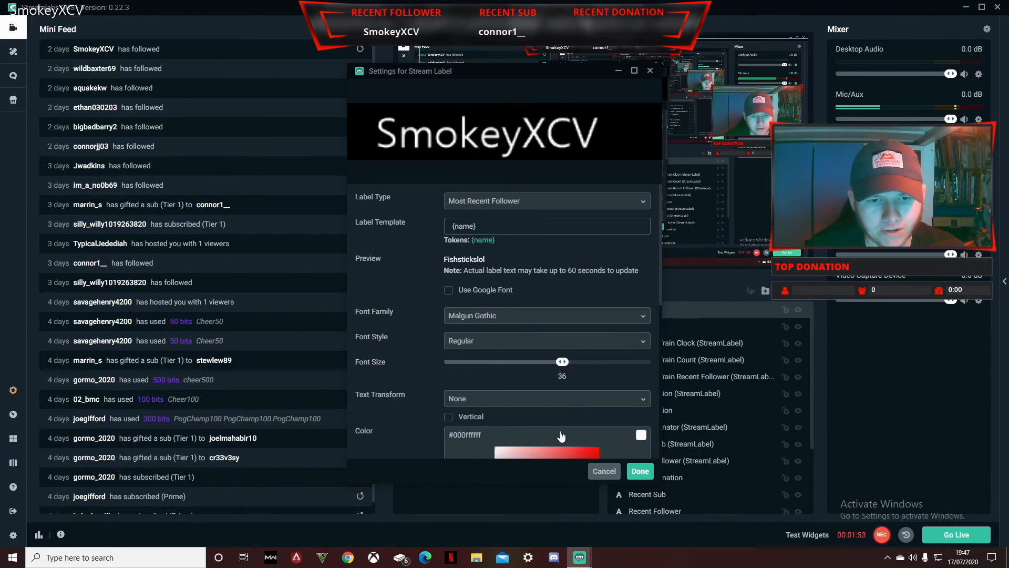
{"action": "scroll", "coordinate": [557, 424], "scroll_direction": "down", "scroll_amount": 4}
{"action": "left_click_drag", "start_coordinate": [558, 289], "coordinate": [647, 237]}
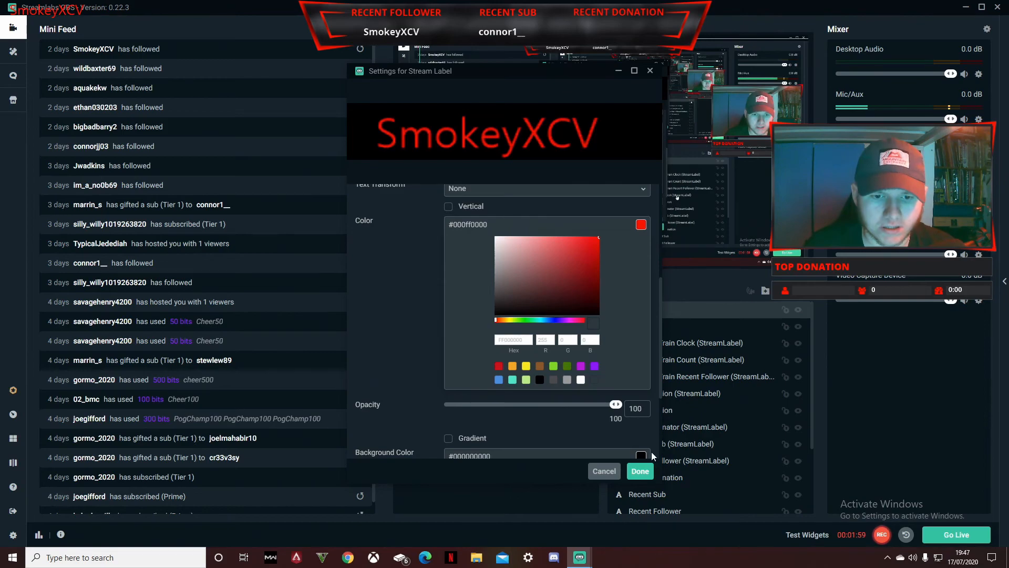
{"action": "left_click", "coordinate": [638, 472]}
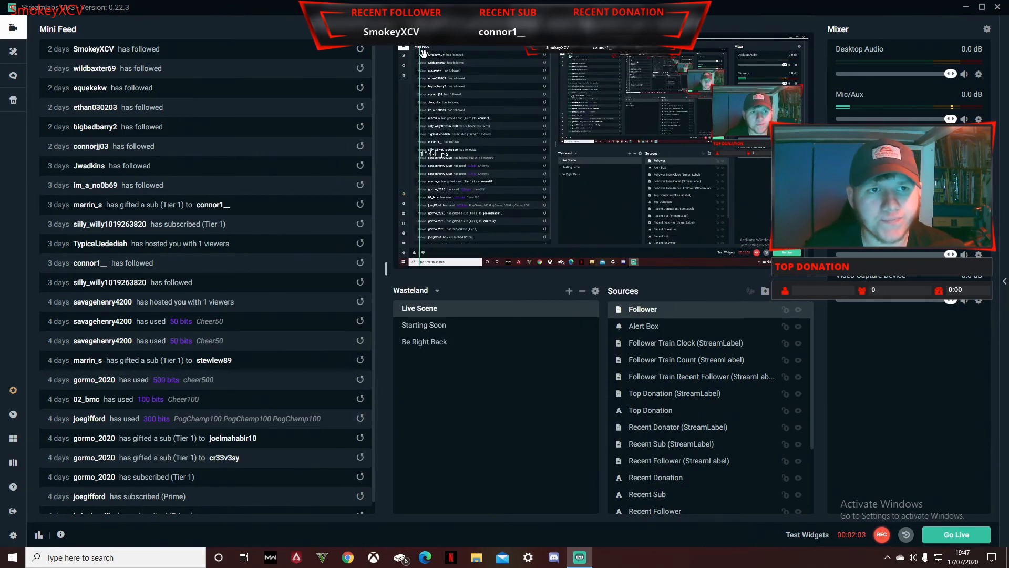
Move the Follower label beside the follower icon in the bar below the webcam, about 1473 px from the canvas's left edge, adjusting its size
{"action": "left_click_drag", "start_coordinate": [430, 42], "coordinate": [547, 157]}
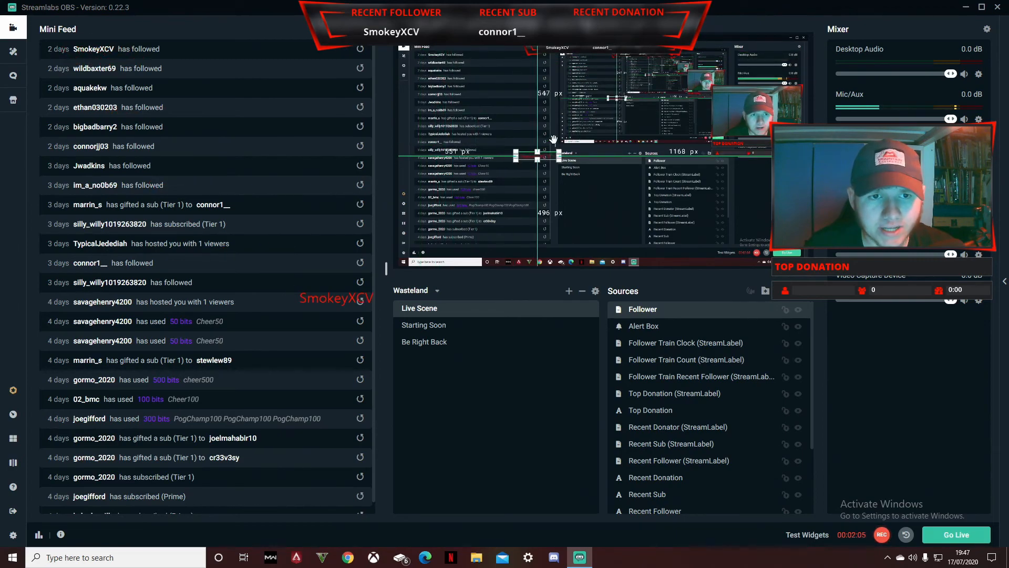
{"action": "left_click_drag", "start_coordinate": [558, 159], "coordinate": [573, 175]}
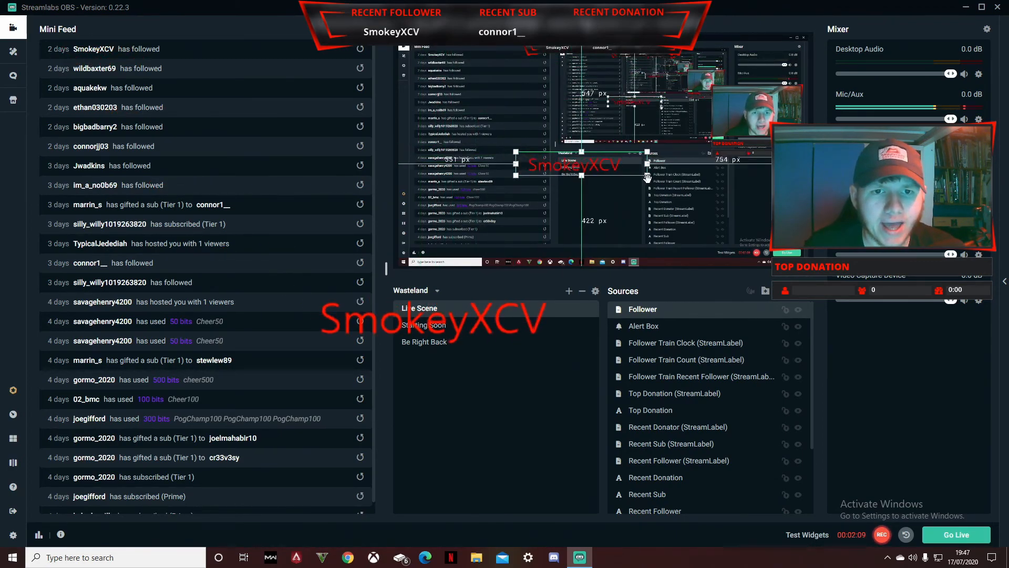
{"action": "left_click_drag", "start_coordinate": [647, 175], "coordinate": [739, 152]}
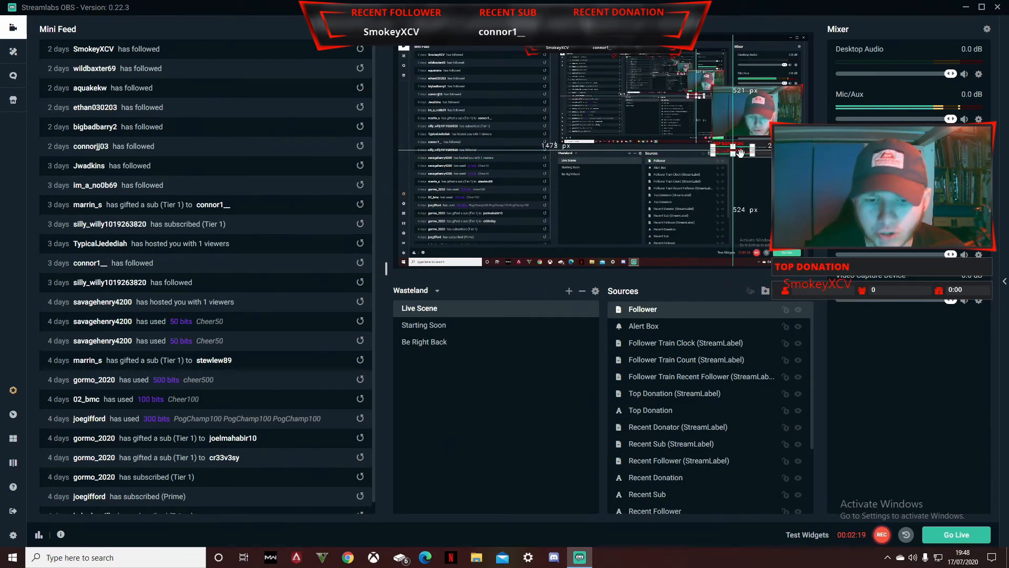
Nudge the Follower label to 1494 px from the canvas's left edge and 515 px from its bottom, and shrink it to fit the bar
{"action": "key", "text": "Left"}
{"action": "key", "text": "Left"}
{"action": "key", "text": "Left"}
{"action": "key", "text": "Left"}
{"action": "key", "text": "Left"}
{"action": "key", "text": "Left"}
{"action": "key", "text": "Down"}
{"action": "key", "text": "Down"}
{"action": "key", "text": "Down"}
{"action": "key", "text": "Down"}
{"action": "key", "text": "Down"}
{"action": "key", "text": "Down"}
{"action": "key", "text": "Down"}
{"action": "key", "text": "Down"}
{"action": "key", "text": "Down"}
{"action": "key", "text": "Right"}
{"action": "key", "text": "Right"}
{"action": "key", "text": "Right"}
{"action": "key", "text": "Right"}
{"action": "key", "text": "Right"}
{"action": "key", "text": "Right"}
{"action": "key", "text": "Right"}
{"action": "key", "text": "Right"}
{"action": "key", "text": "Right"}
{"action": "key", "text": "Right"}
{"action": "key", "text": "Right"}
{"action": "key", "text": "Right"}
{"action": "key", "text": "Right"}
{"action": "key", "text": "Right"}
{"action": "key", "text": "Right"}
{"action": "key", "text": "Right"}
{"action": "key", "text": "Right"}
{"action": "key", "text": "Right"}
{"action": "key", "text": "Right"}
{"action": "key", "text": "Right"}
{"action": "key", "text": "Right"}
{"action": "key", "text": "Right"}
{"action": "key", "text": "Right"}
{"action": "key", "text": "Right"}
{"action": "key", "text": "Right"}
{"action": "key", "text": "Right"}
{"action": "key", "text": "Right"}
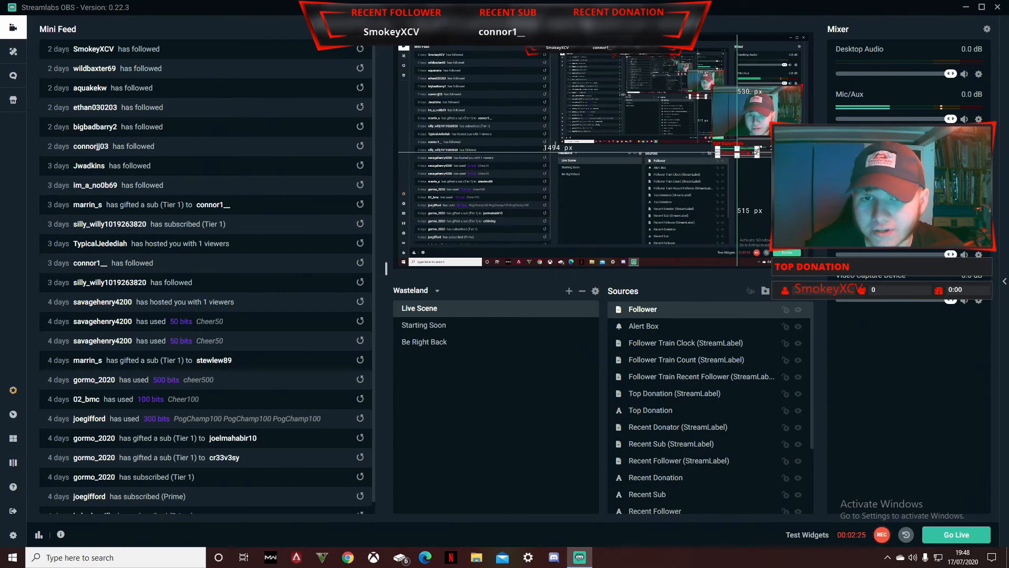
{"action": "left_click", "coordinate": [741, 159]}
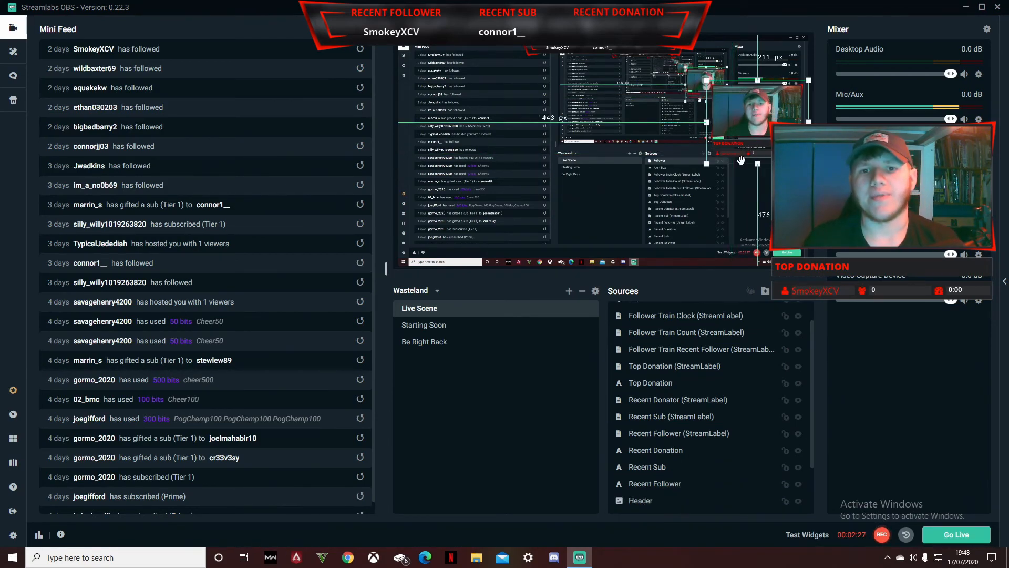
{"action": "left_click", "coordinate": [732, 153]}
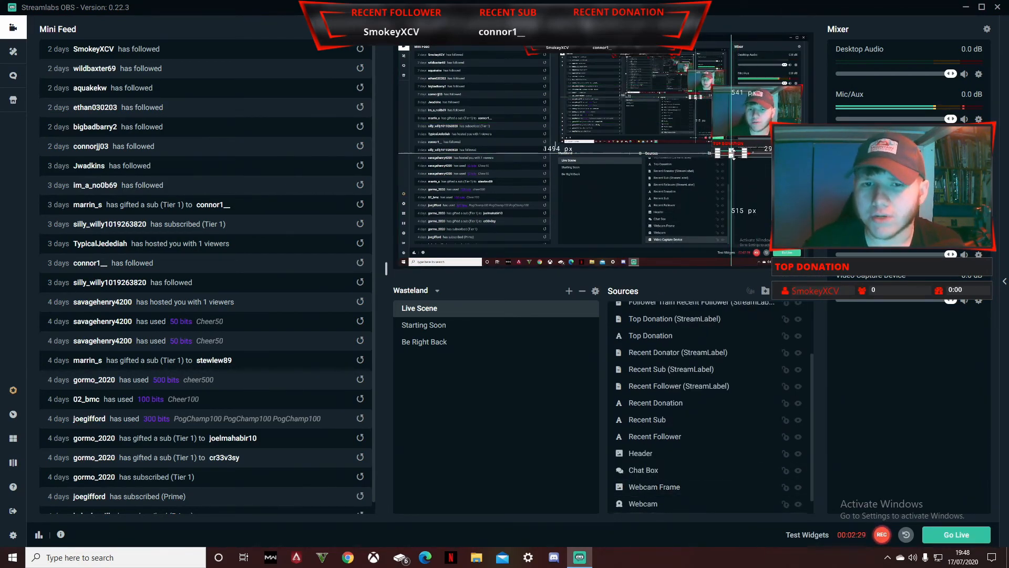
Fine-tune the Follower label 3 px upward and to 1498 px from the canvas's left edge
{"action": "key", "text": "Up"}
{"action": "key", "text": "Up"}
{"action": "key", "text": "Up"}
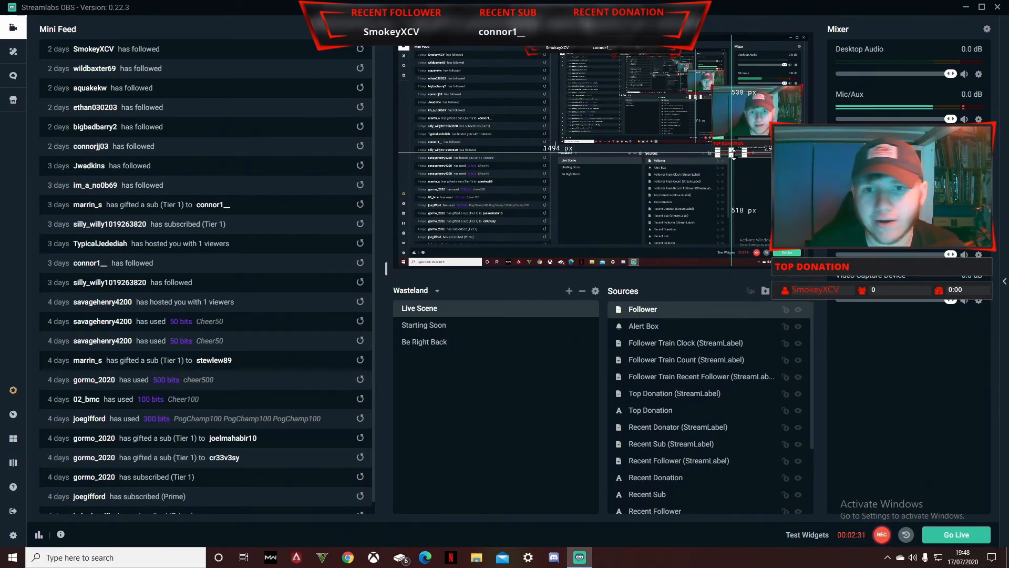
{"action": "key", "text": "Right"}
{"action": "key", "text": "Right"}
{"action": "key", "text": "Right"}
{"action": "left_click", "coordinate": [732, 153]}
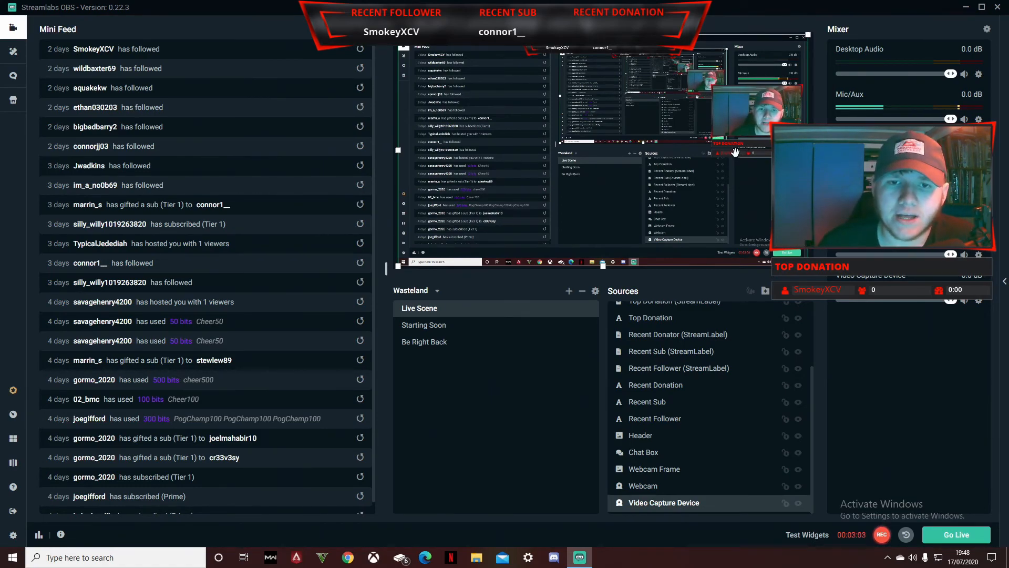
Add a Scroll filter to the Follower label, keeping the filter name Scroll
{"action": "right_click", "coordinate": [735, 152]}
{"action": "left_click", "coordinate": [733, 152]}
{"action": "left_click", "coordinate": [733, 152]}
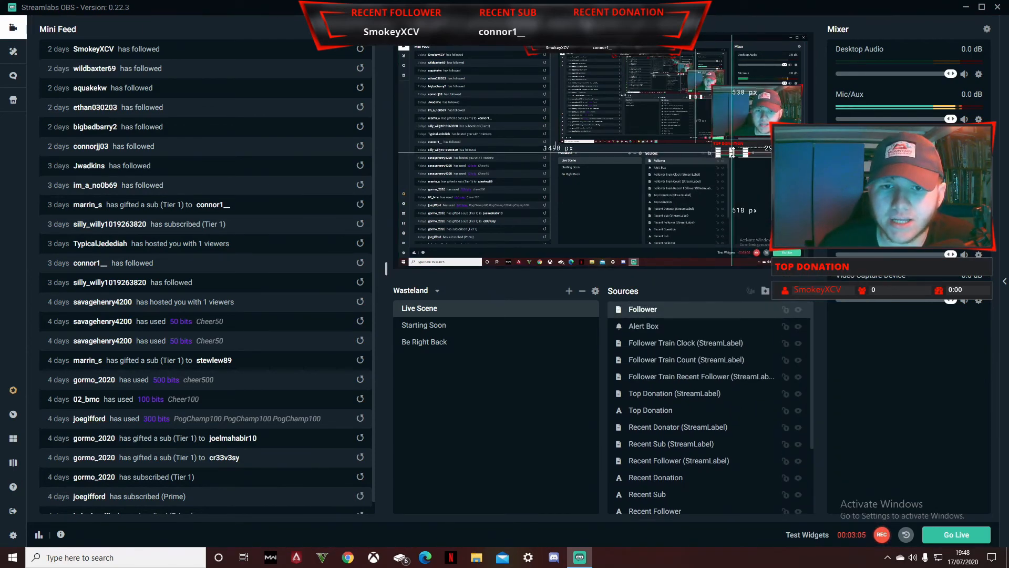
{"action": "right_click", "coordinate": [736, 152]}
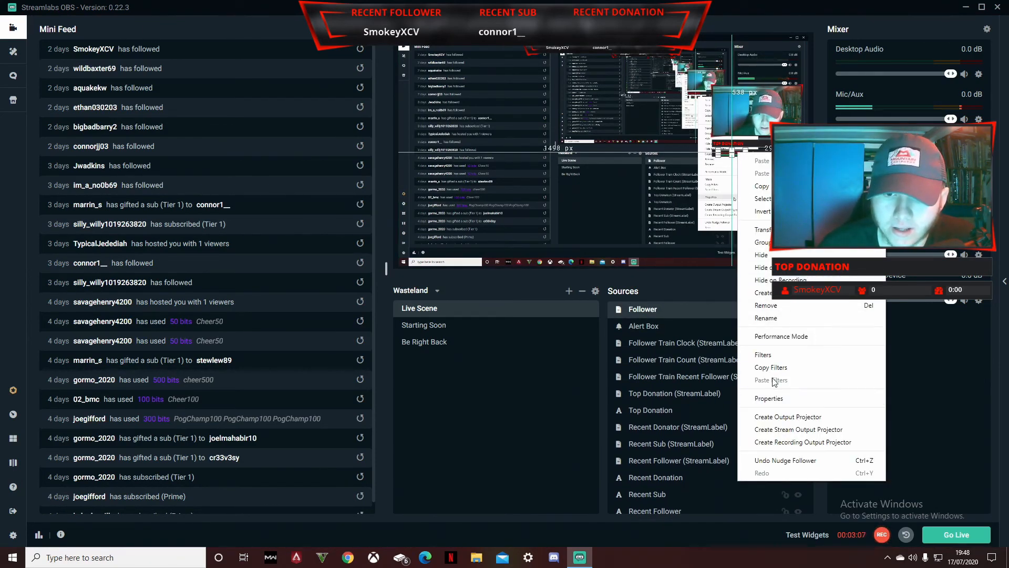
{"action": "left_click", "coordinate": [766, 354]}
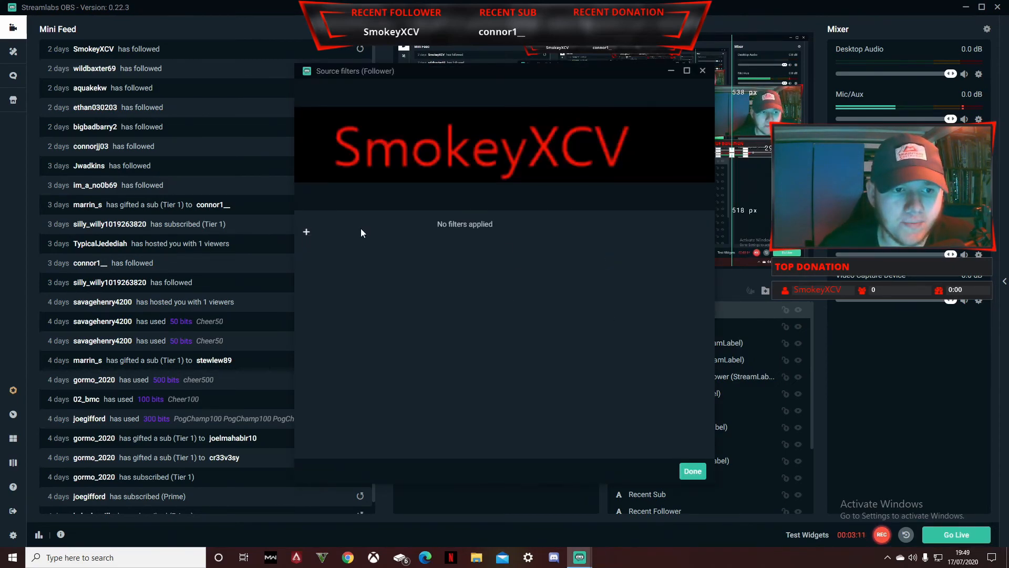
{"action": "left_click", "coordinate": [306, 233]}
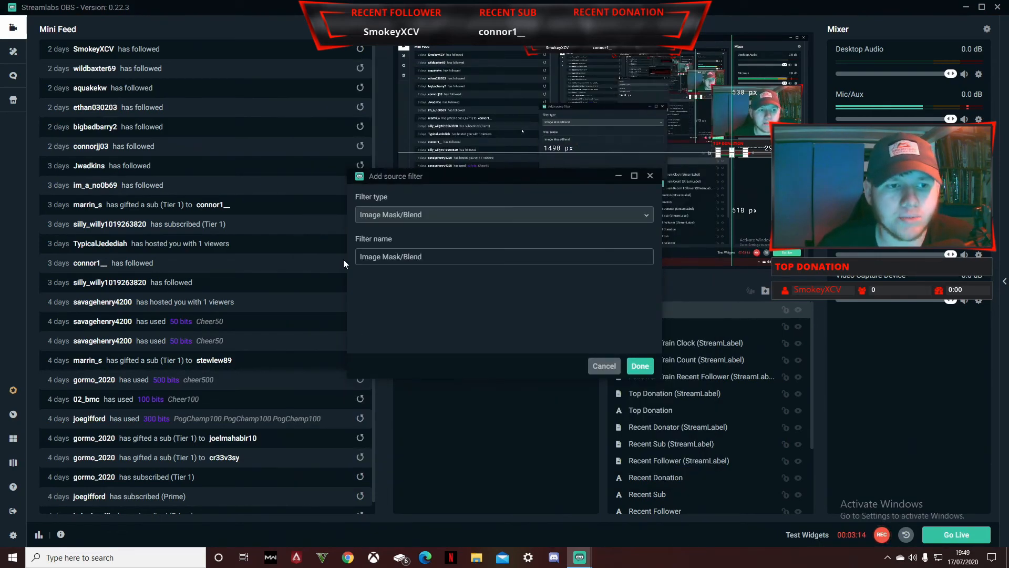
{"action": "left_click", "coordinate": [428, 223]}
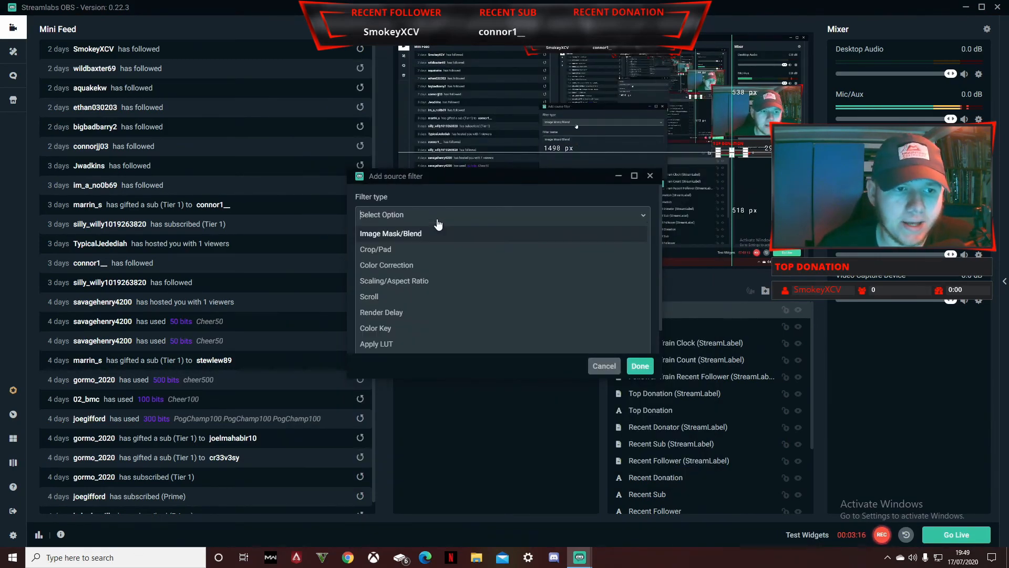
{"action": "left_click", "coordinate": [428, 297]}
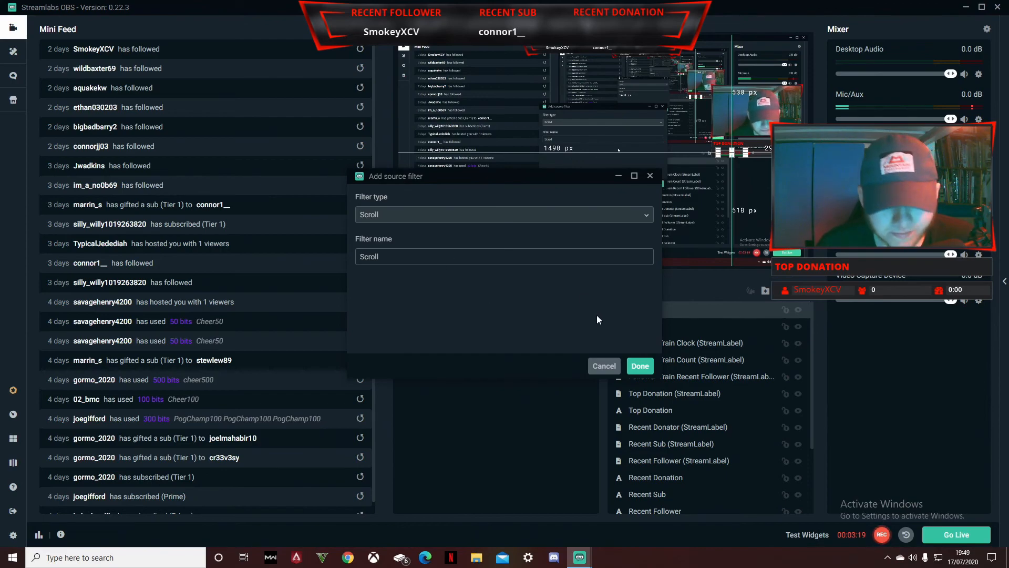
{"action": "left_click", "coordinate": [639, 365]}
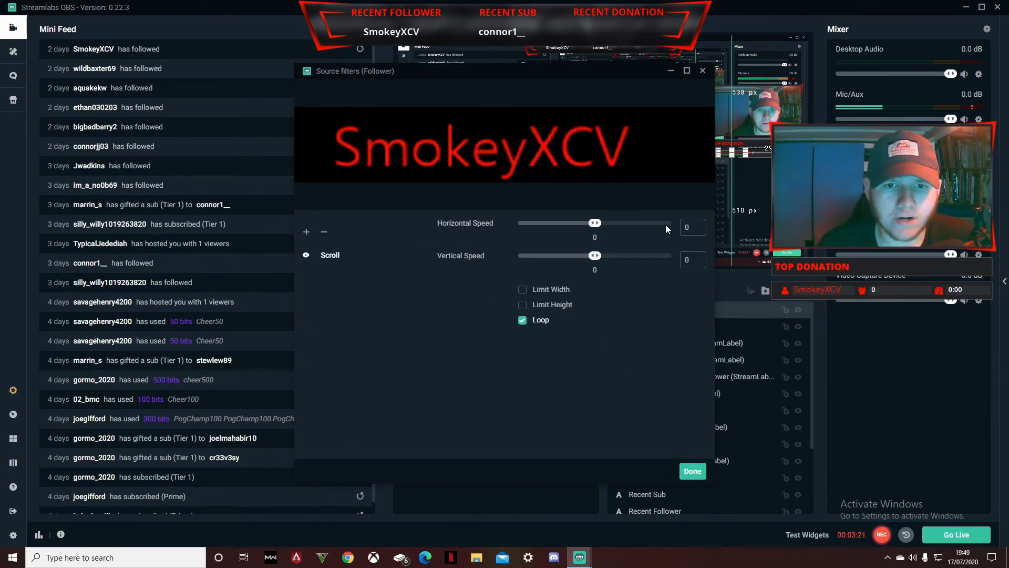
Set the Scroll filter's horizontal speed to 15 and close the source filters
{"action": "double_click", "coordinate": [699, 222]}
{"action": "type", "text": "15"}
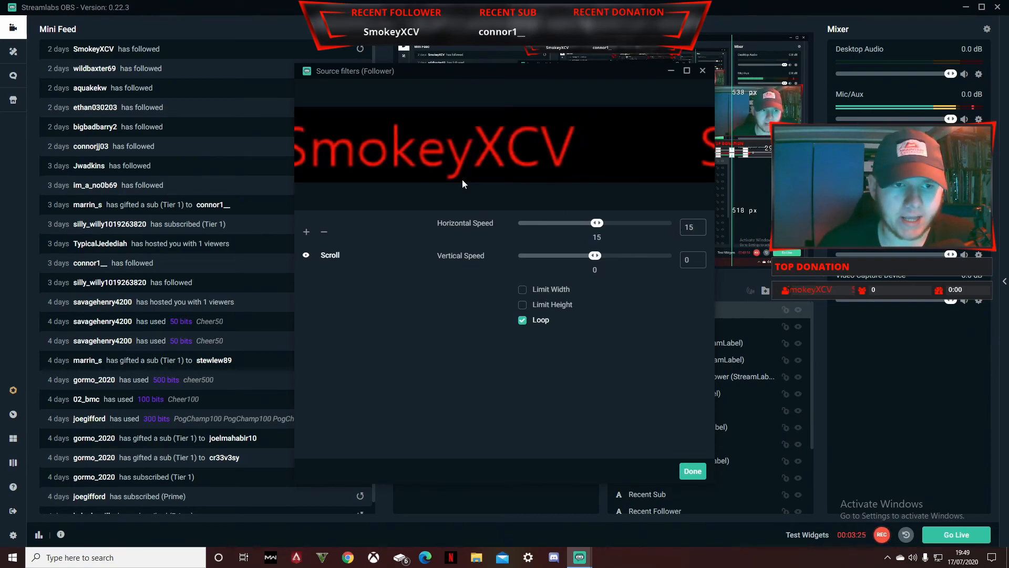
{"action": "left_click", "coordinate": [697, 476]}
{"action": "left_click", "coordinate": [753, 205]}
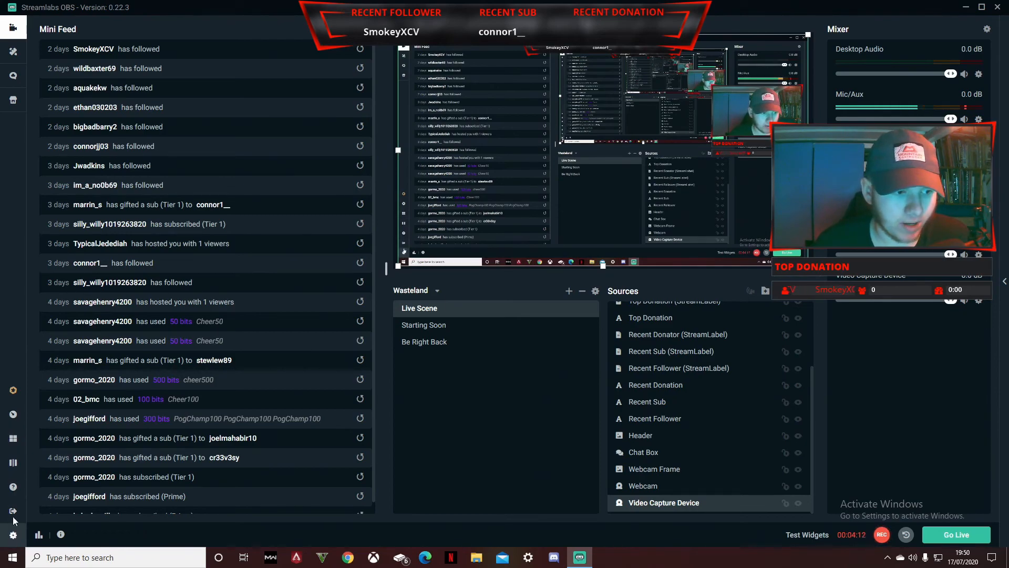
Preview several preset arrangements in the layout editor, return to the three-column one, and go back to the scene editor without saving
{"action": "left_click", "coordinate": [12, 442]}
{"action": "left_click", "coordinate": [93, 132]}
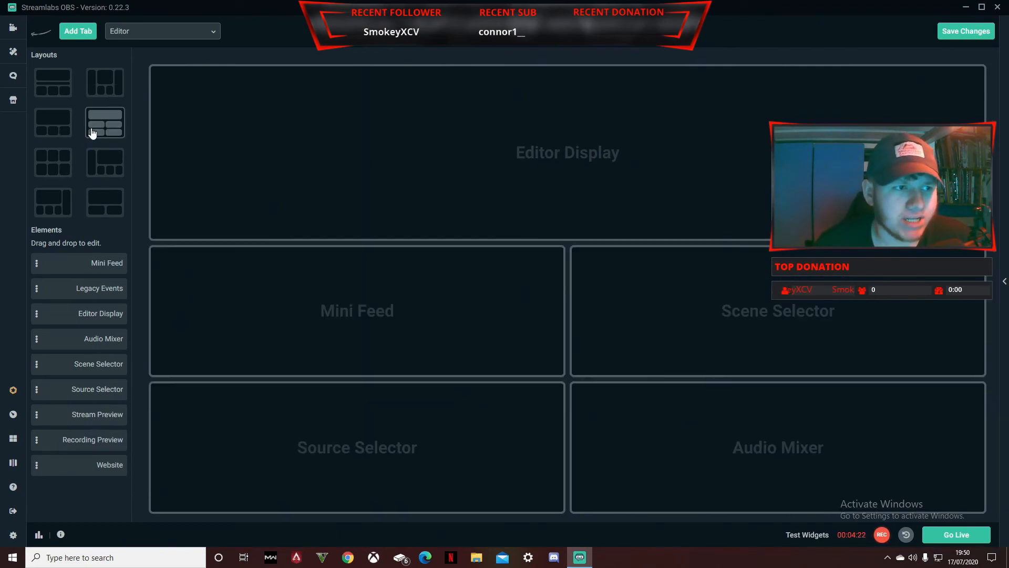
{"action": "left_click", "coordinate": [91, 164]}
{"action": "left_click", "coordinate": [68, 135]}
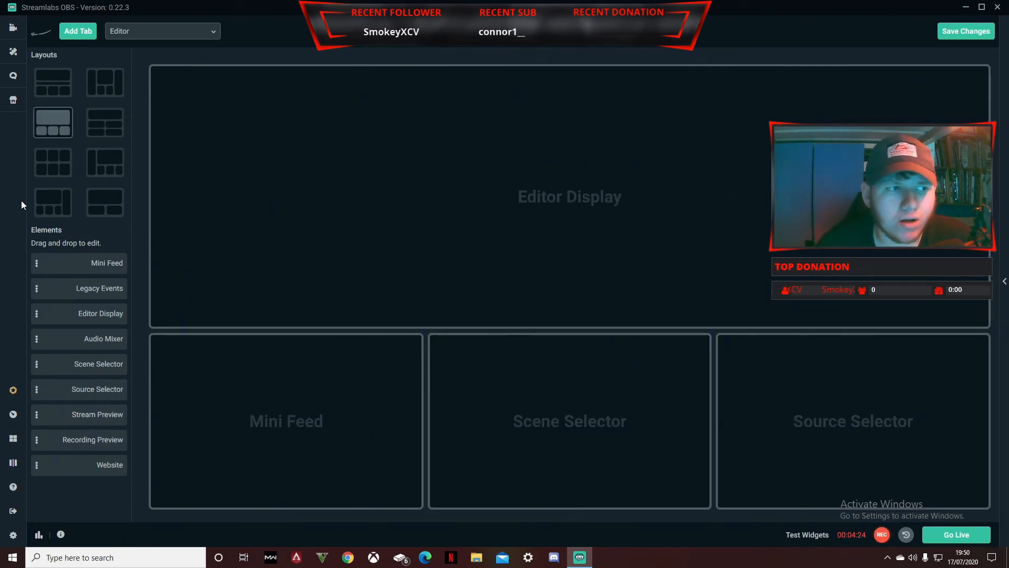
{"action": "left_click", "coordinate": [89, 86]}
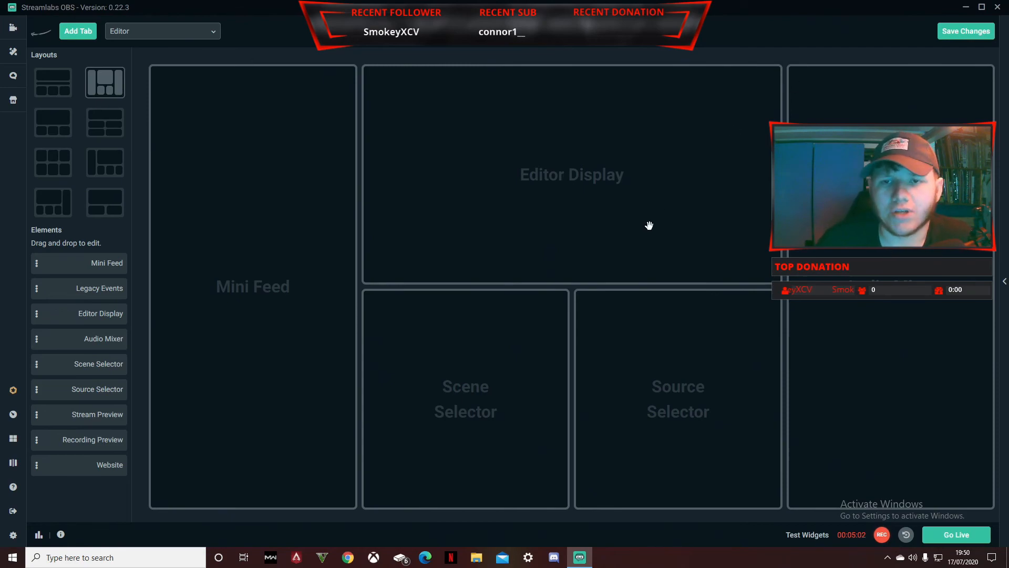
{"action": "left_click", "coordinate": [13, 28]}
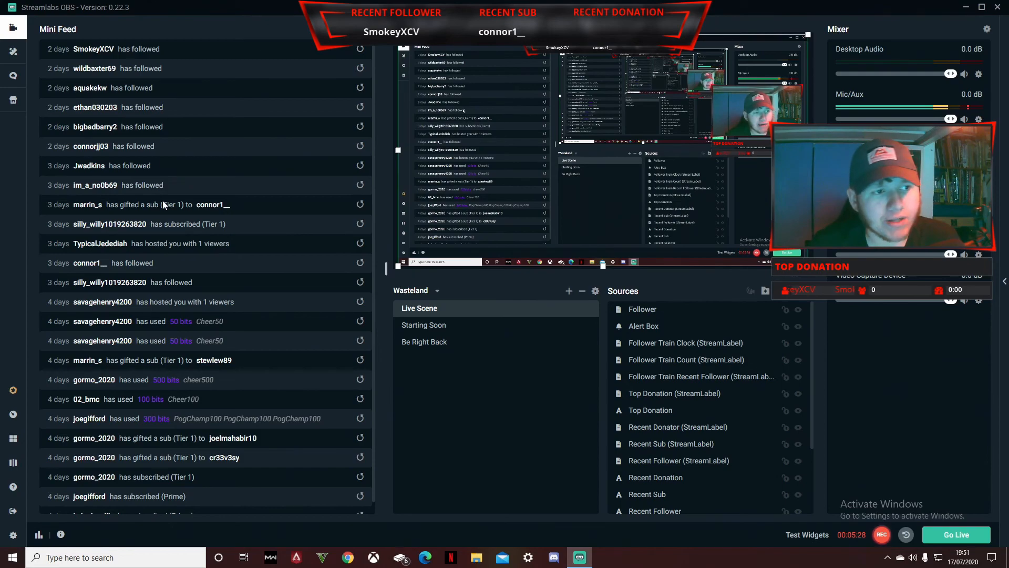
Mark a few follow, bits, gifted-sub and host events in the Mini Feed as read
{"action": "left_click", "coordinate": [71, 67]}
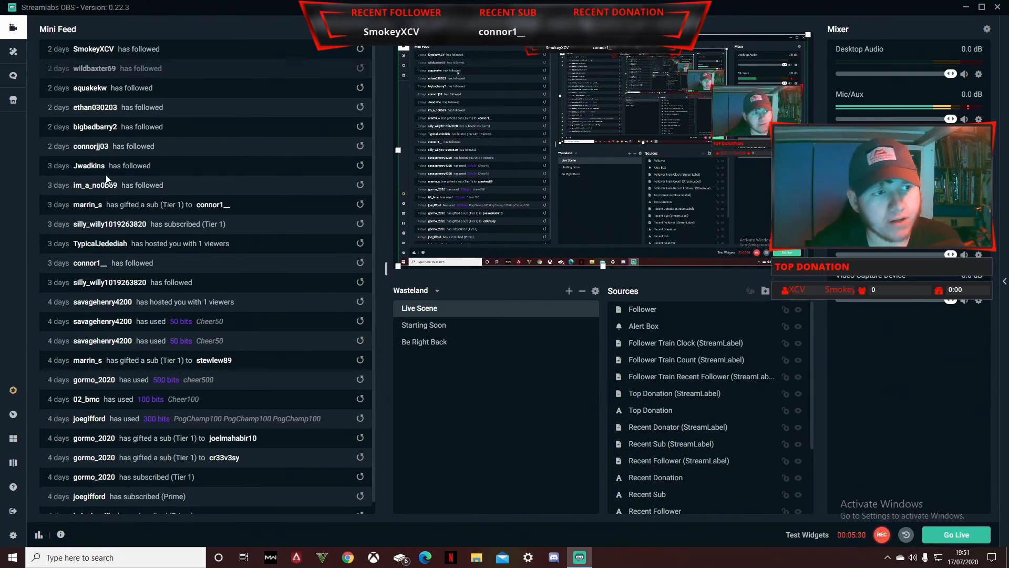
{"action": "left_click", "coordinate": [207, 324]}
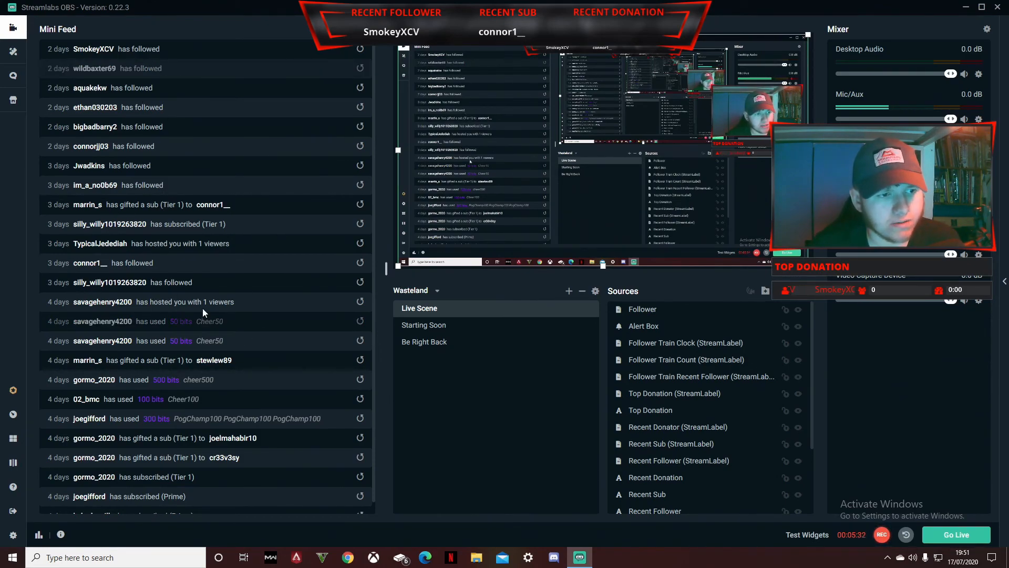
{"action": "left_click", "coordinate": [182, 439]}
{"action": "left_click", "coordinate": [187, 306]}
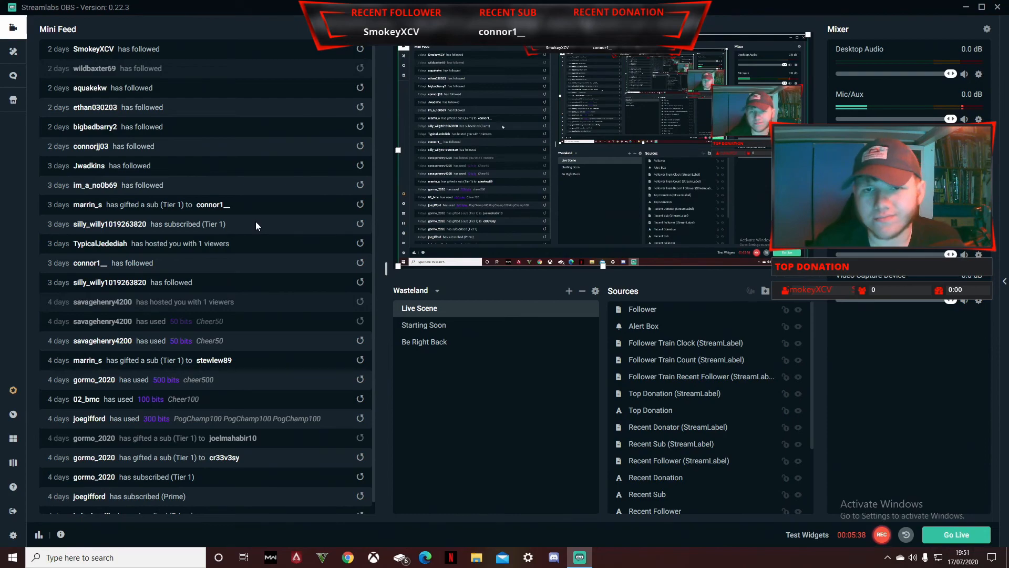
{"action": "left_click", "coordinate": [220, 152]}
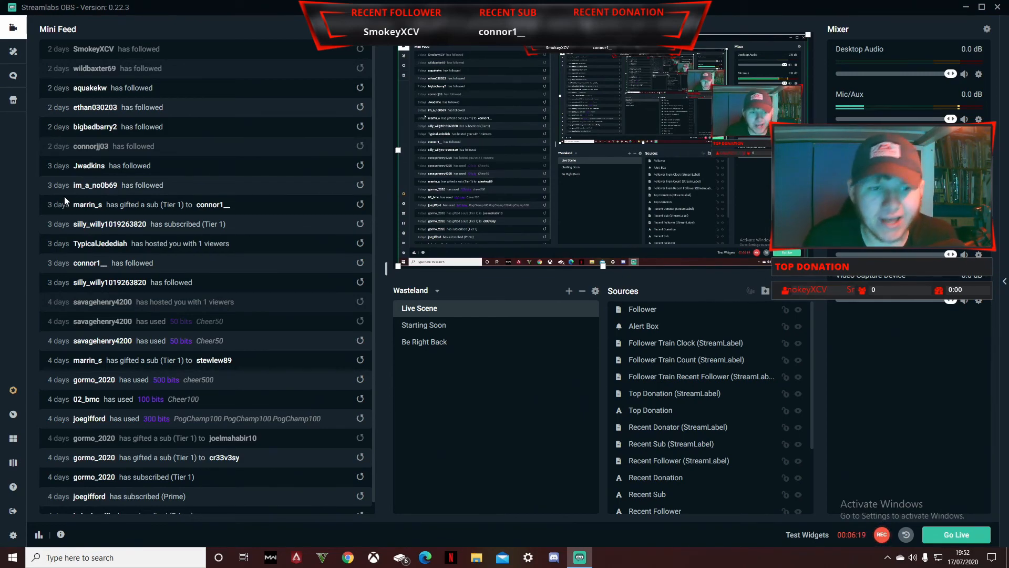
Open Cloudbot's custom commands and examine the existing Instagram, Twitter, donation and socials commands with their responses
{"action": "left_click", "coordinate": [14, 79]}
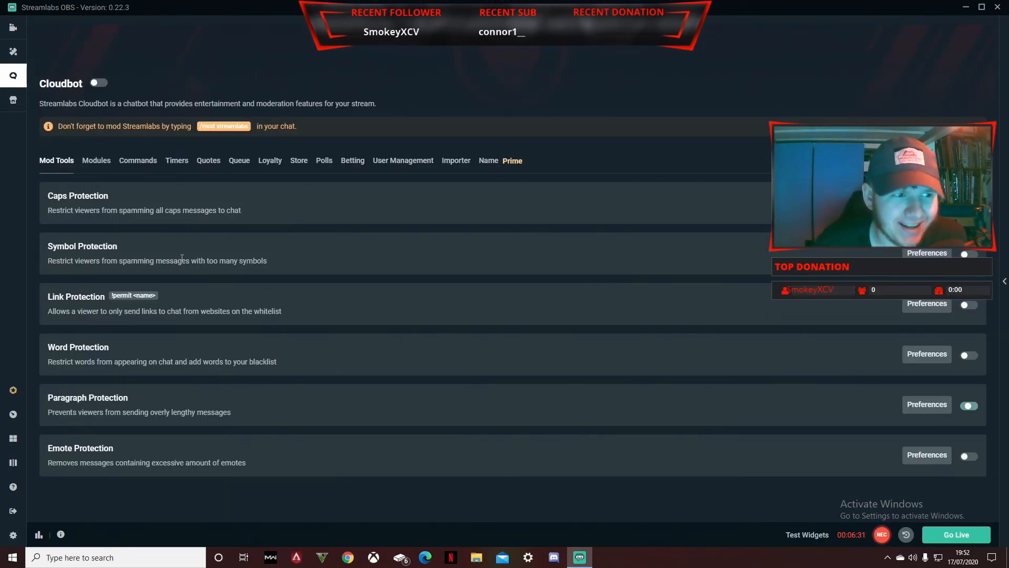
{"action": "left_click", "coordinate": [126, 162]}
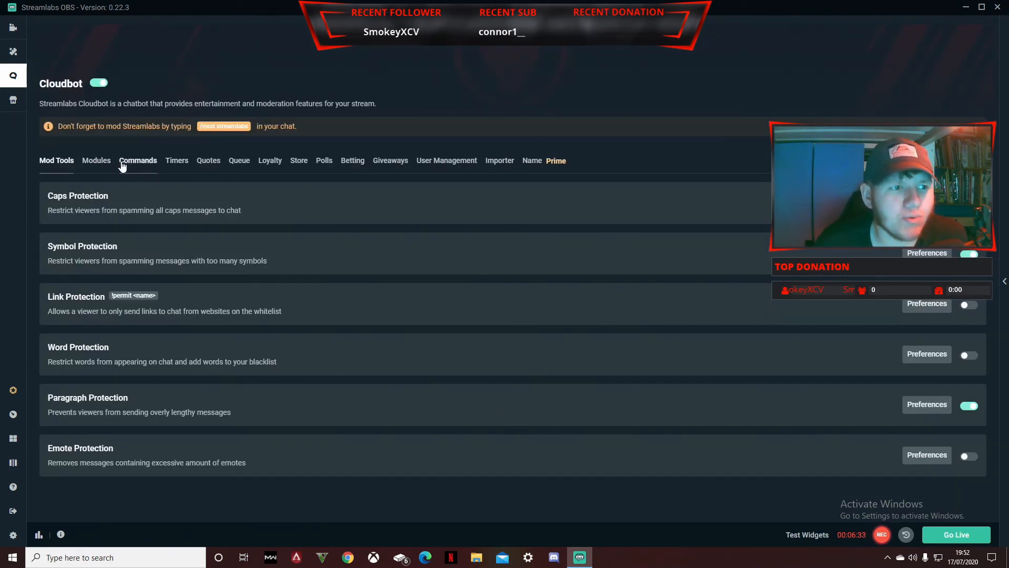
{"action": "scroll", "coordinate": [307, 284], "scroll_direction": "down", "scroll_amount": 3}
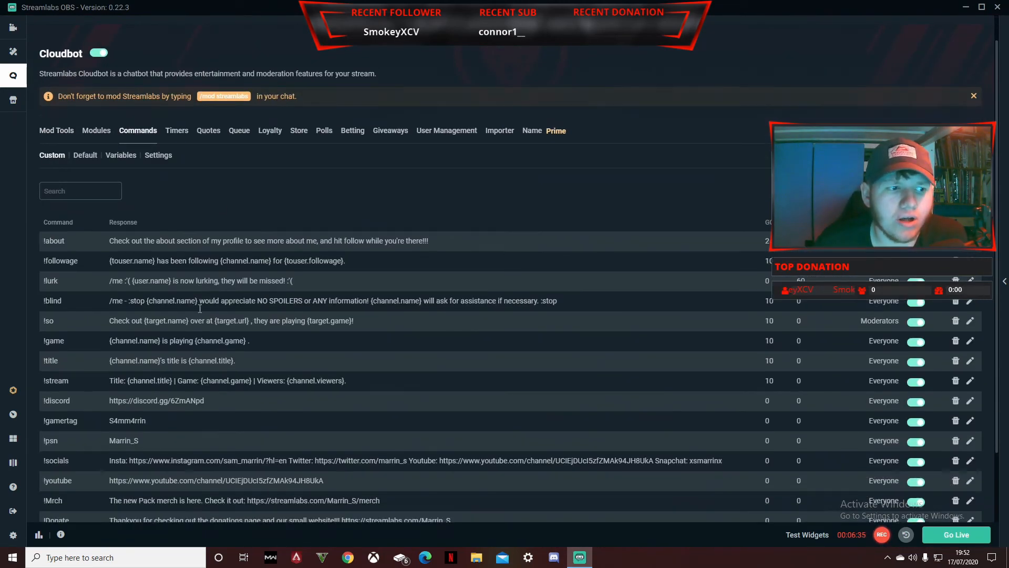
{"action": "double_click", "coordinate": [62, 477]}
{"action": "left_click_drag", "start_coordinate": [200, 478], "coordinate": [242, 482]}
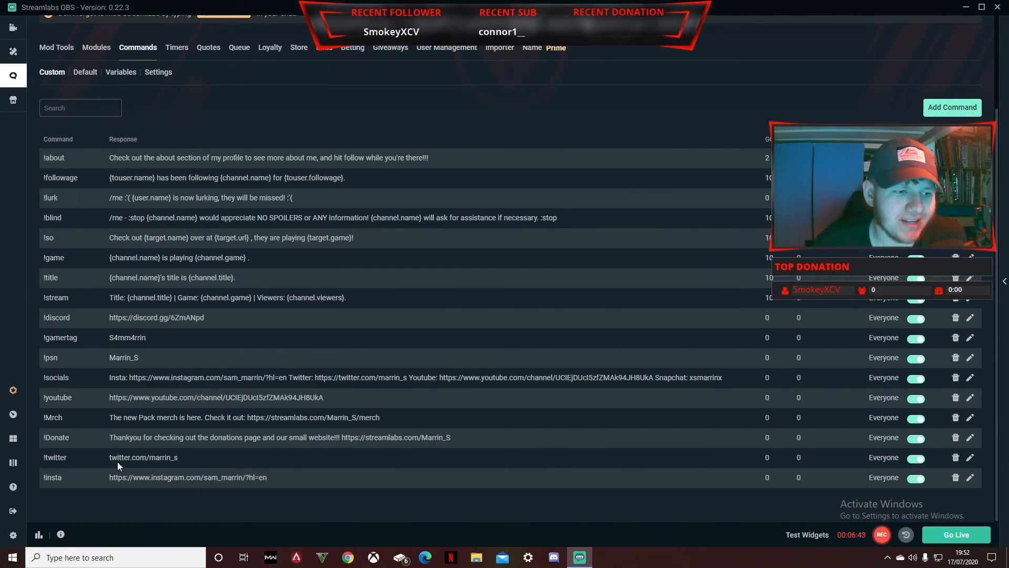
{"action": "double_click", "coordinate": [70, 456]}
{"action": "double_click", "coordinate": [87, 438]}
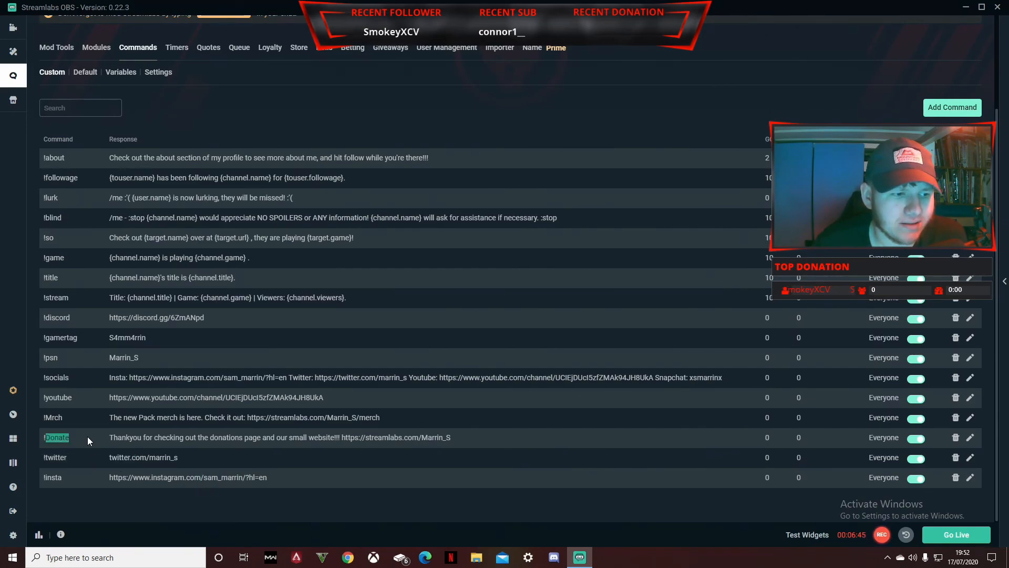
{"action": "left_click_drag", "start_coordinate": [149, 434], "coordinate": [242, 383]}
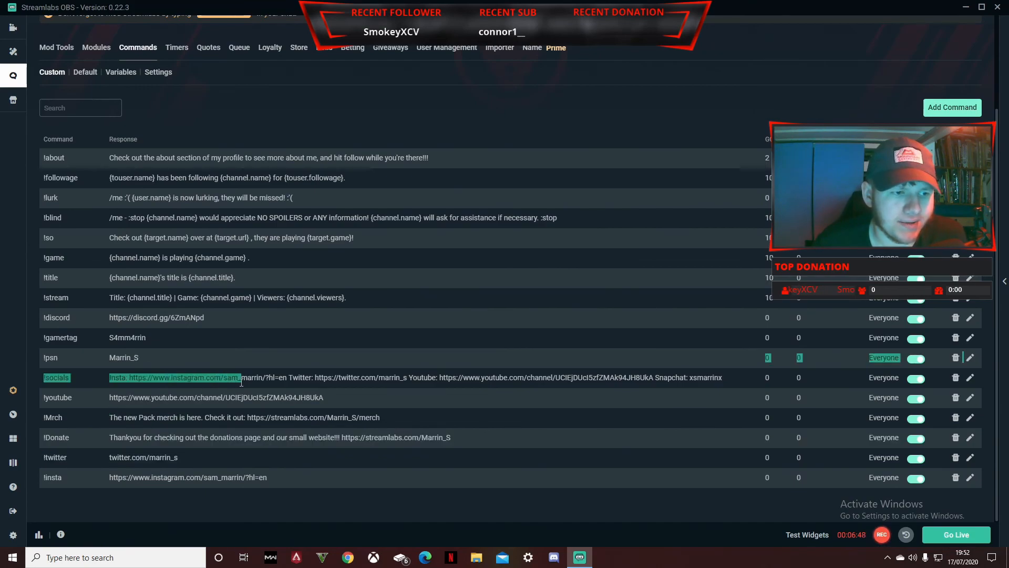
{"action": "left_click", "coordinate": [682, 125]}
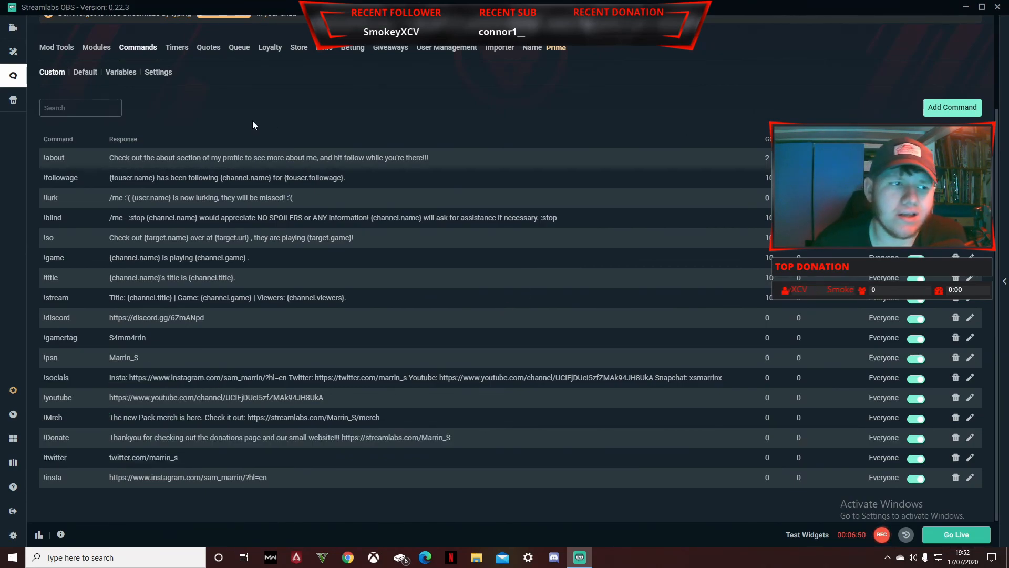
Start a new custom Cloudbot command named !twitter
{"action": "left_click", "coordinate": [952, 107]}
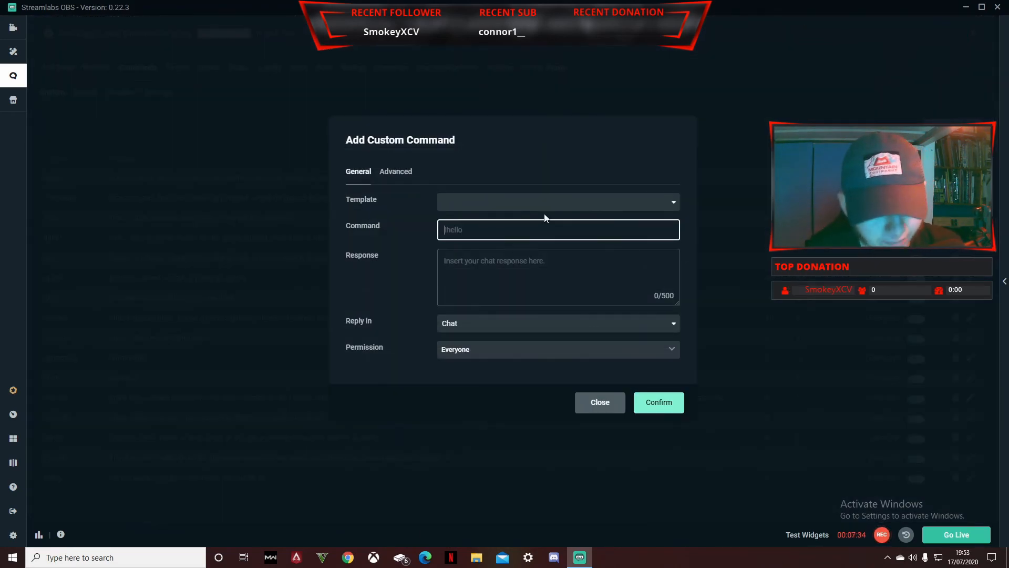
{"action": "type", "text": "!t"}
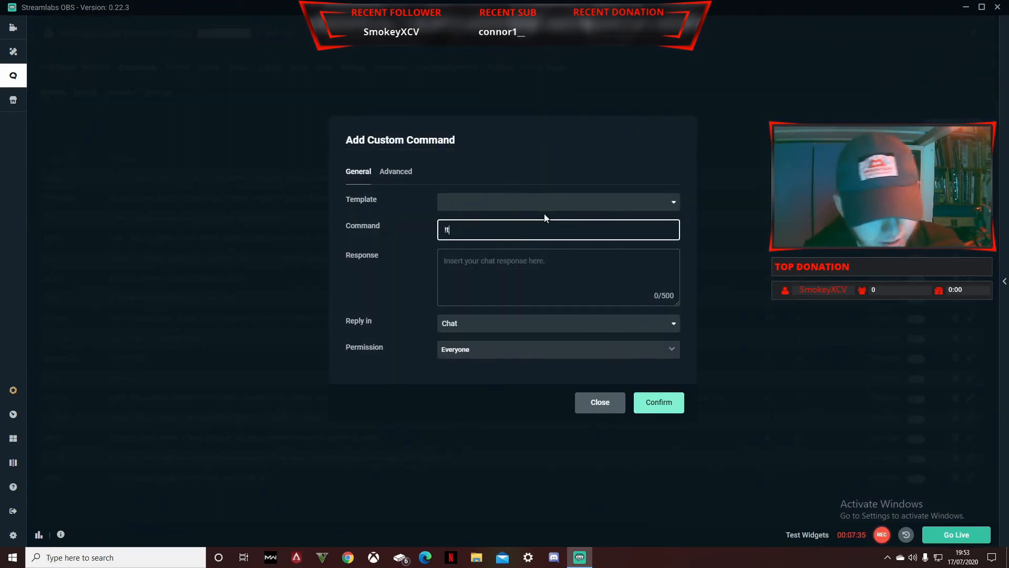
{"action": "type", "text": "witter"}
{"action": "left_click", "coordinate": [551, 265]}
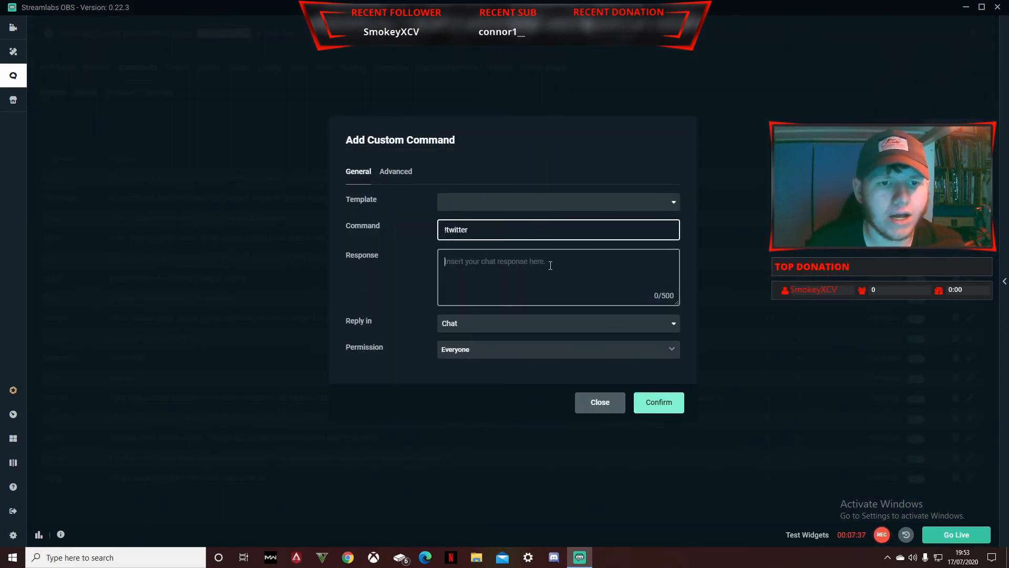
Use the Twitter profile link copied from Chrome as the !twitter command's response and save the command
{"action": "left_click", "coordinate": [348, 557]}
{"action": "left_click", "coordinate": [158, 29]}
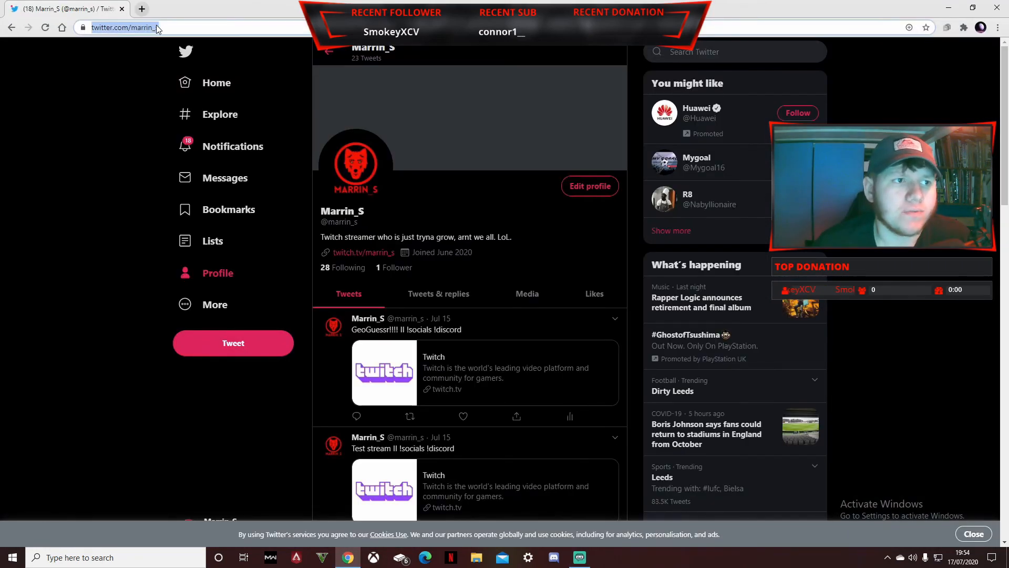
{"action": "right_click", "coordinate": [158, 29]}
{"action": "left_click", "coordinate": [203, 88]}
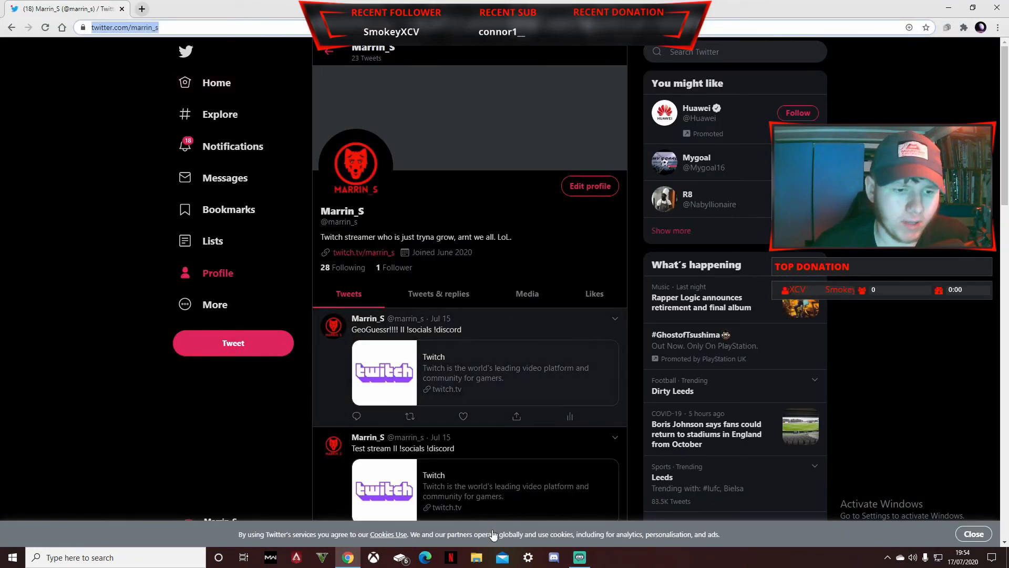
{"action": "left_click", "coordinate": [579, 557]}
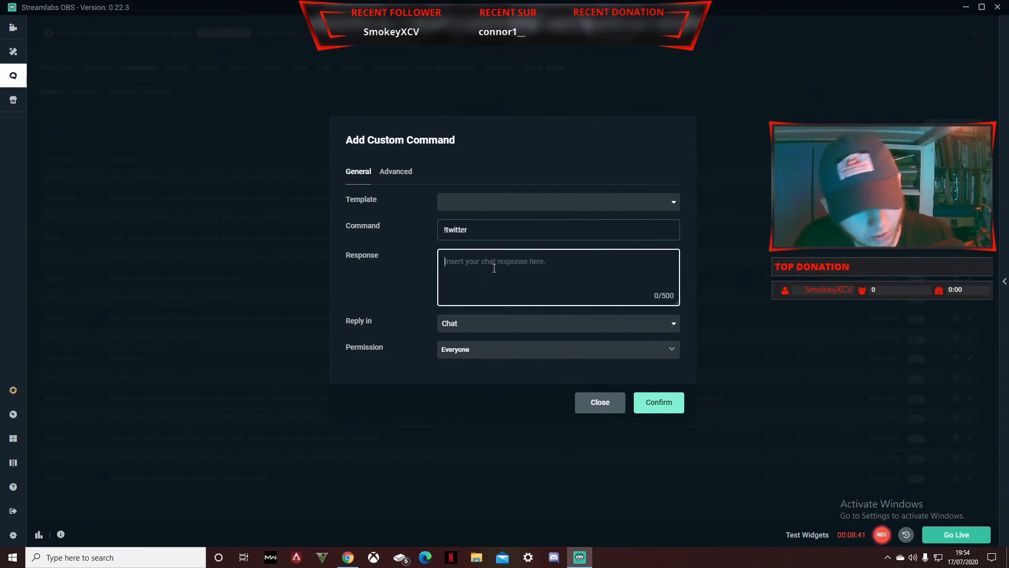
{"action": "key", "text": "ctrl+v"}
{"action": "left_click", "coordinate": [645, 401]}
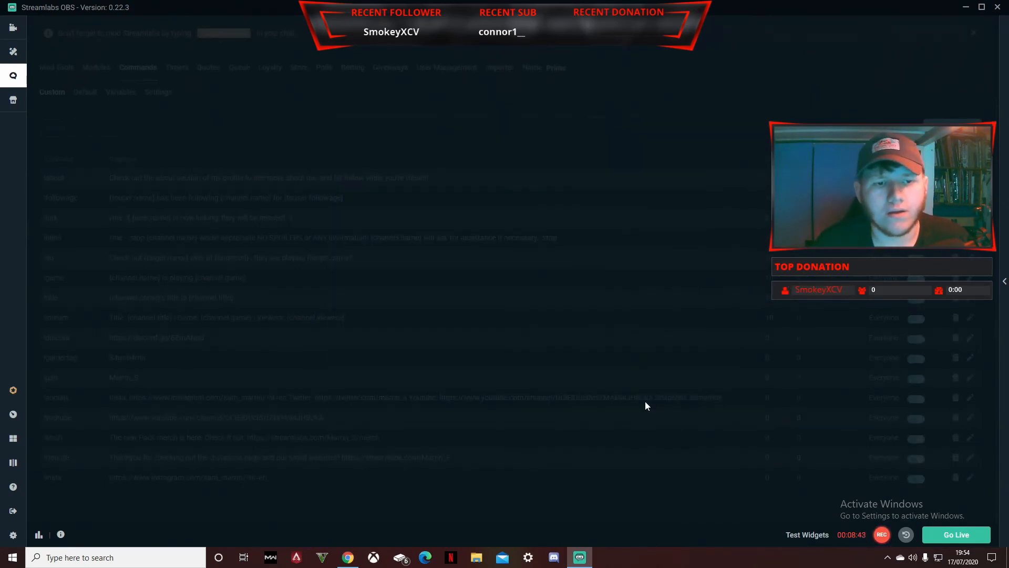
Switch to the Twitch channel page in Chrome, open its chat and send !twitter
{"action": "key", "text": "alt+Tab"}
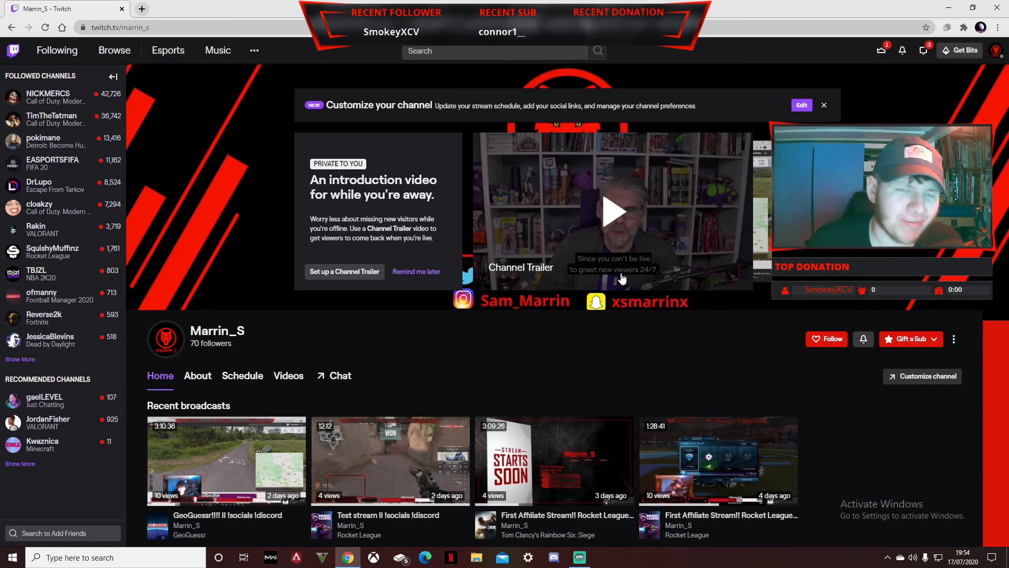
{"action": "left_click", "coordinate": [340, 376]}
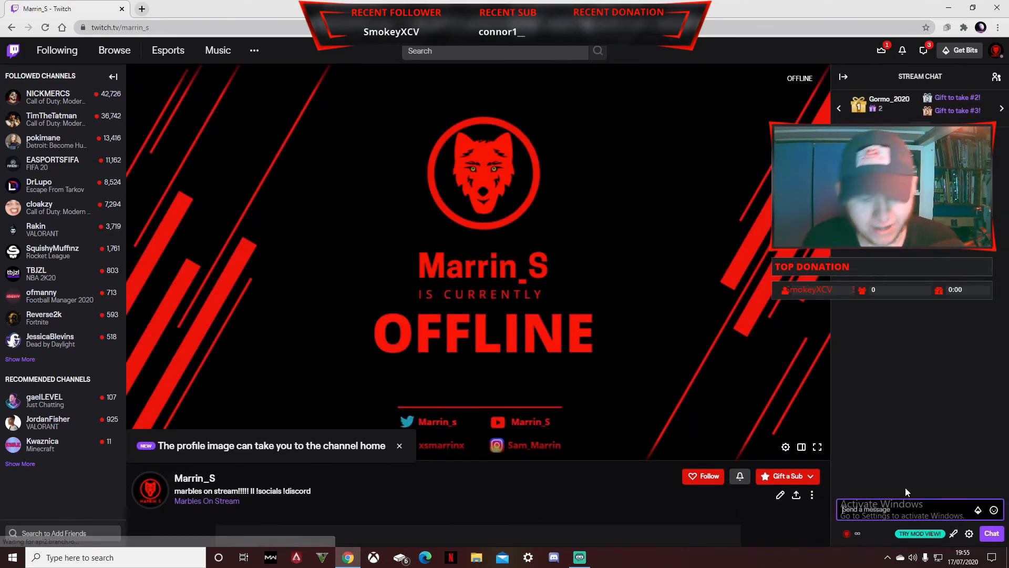
{"action": "type", "text": "!twitter"}
{"action": "key", "text": "Return"}
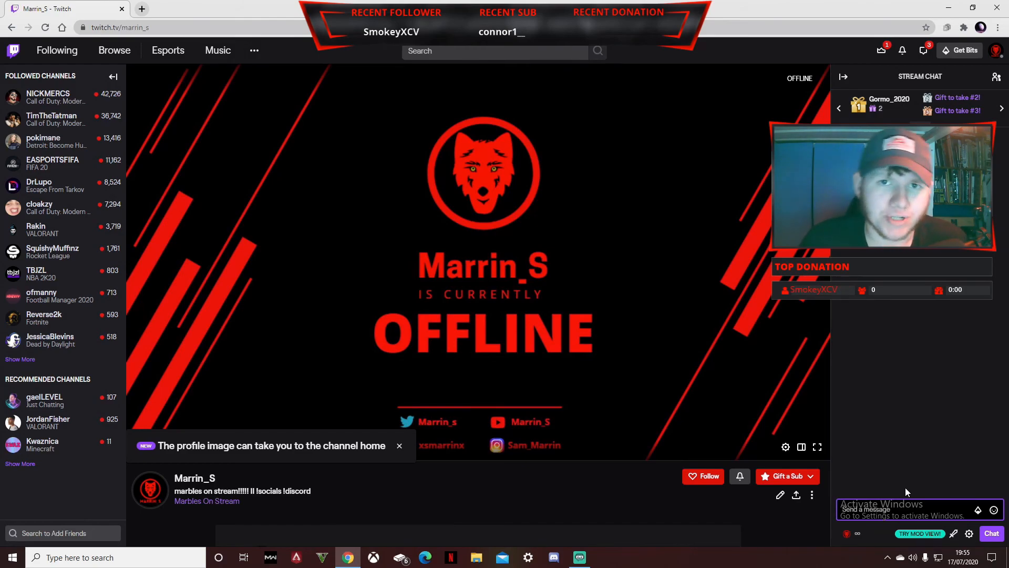
Return to Streamlabs OBS and move the Alert Box down to about 263 px from the canvas's top edge and 216 px from its bottom
{"action": "key", "text": "alt+Tab"}
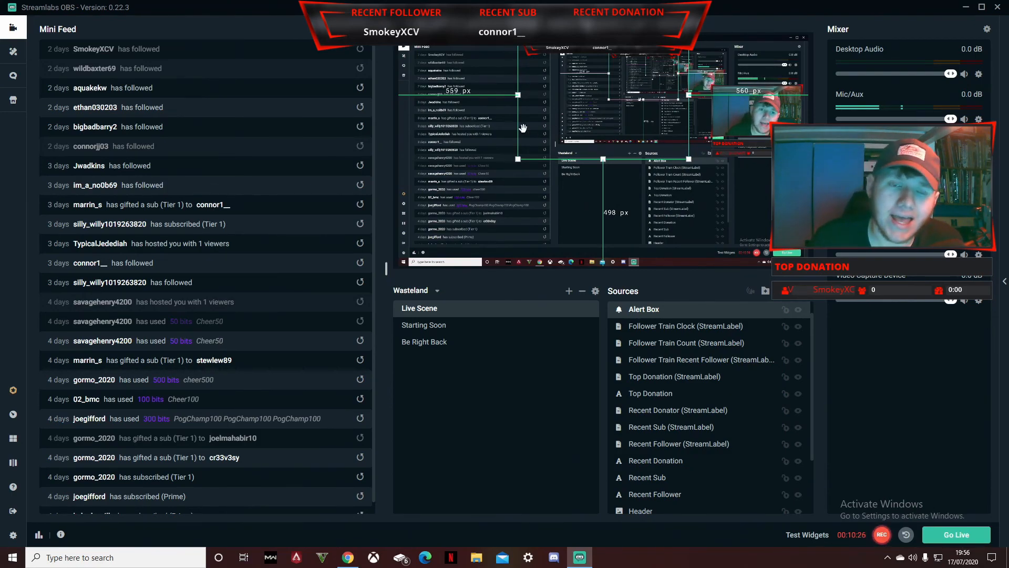
{"action": "left_click_drag", "start_coordinate": [562, 118], "coordinate": [584, 174]}
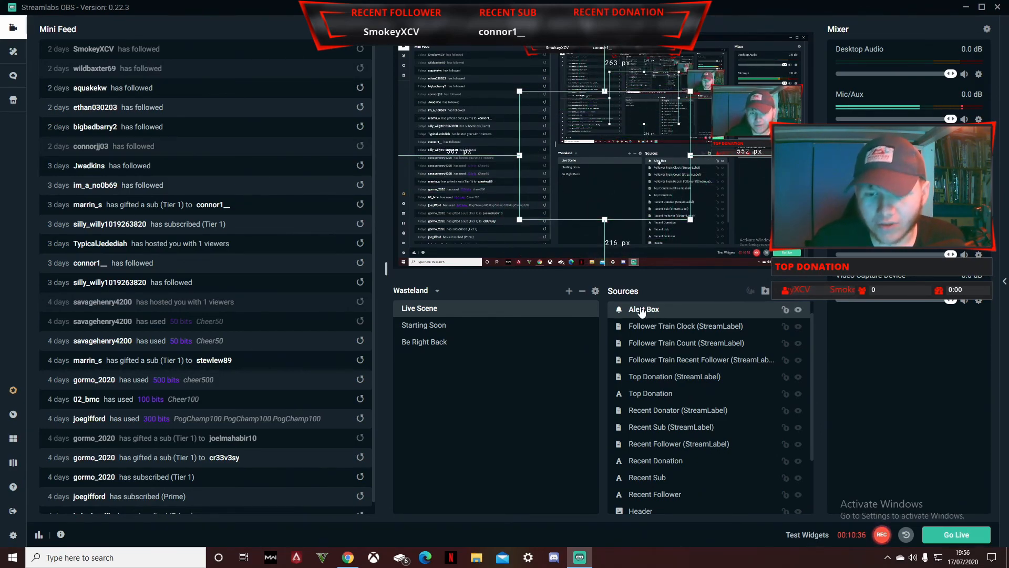
Add a Follower Goal widget source to the Live Scene, keeping the name Follower Goal
{"action": "left_click", "coordinate": [766, 291]}
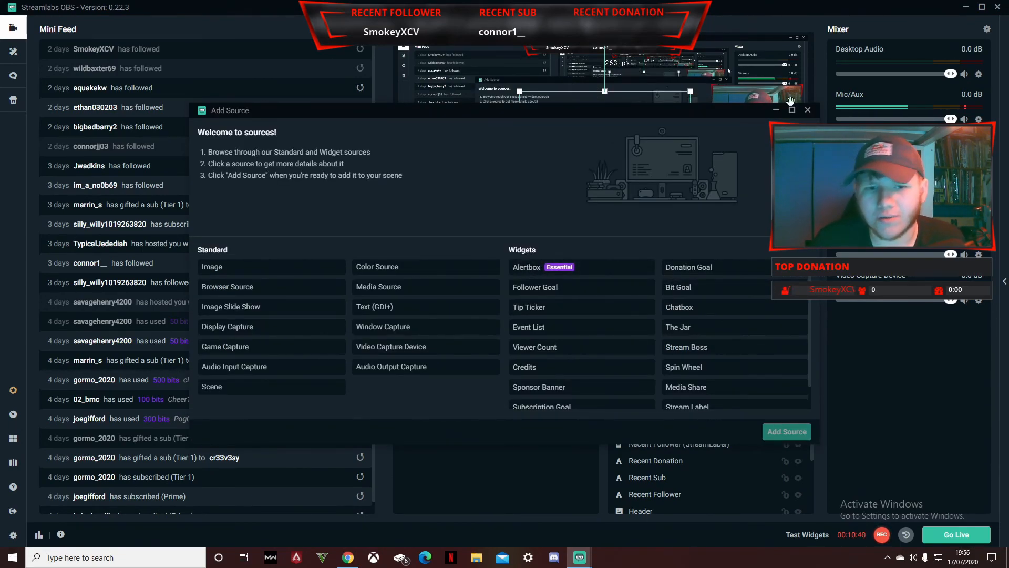
{"action": "scroll", "coordinate": [582, 368], "scroll_direction": "down", "scroll_amount": 2}
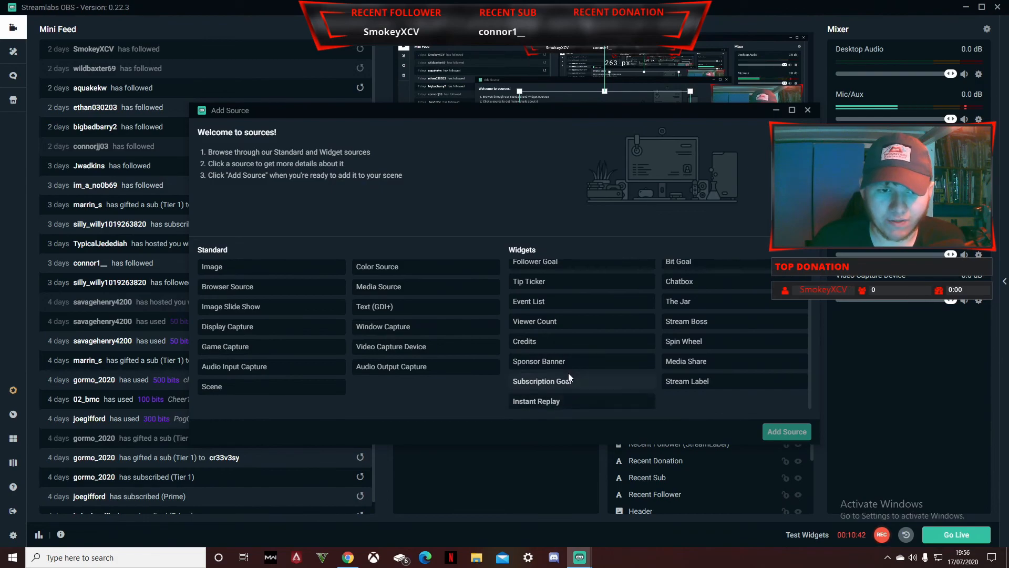
{"action": "scroll", "coordinate": [569, 357], "scroll_direction": "up", "scroll_amount": 2}
{"action": "left_click", "coordinate": [562, 287]}
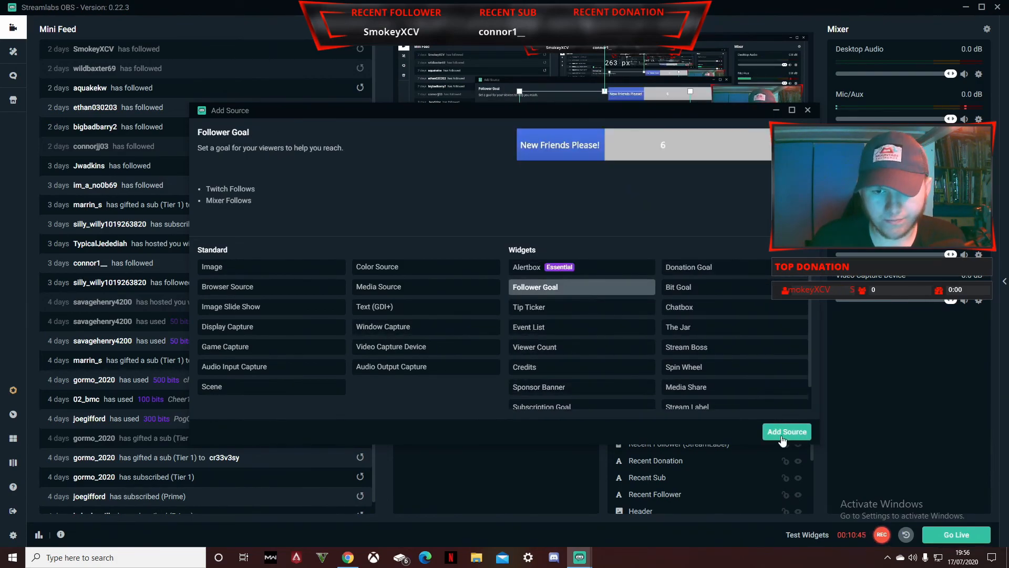
{"action": "left_click", "coordinate": [787, 431]}
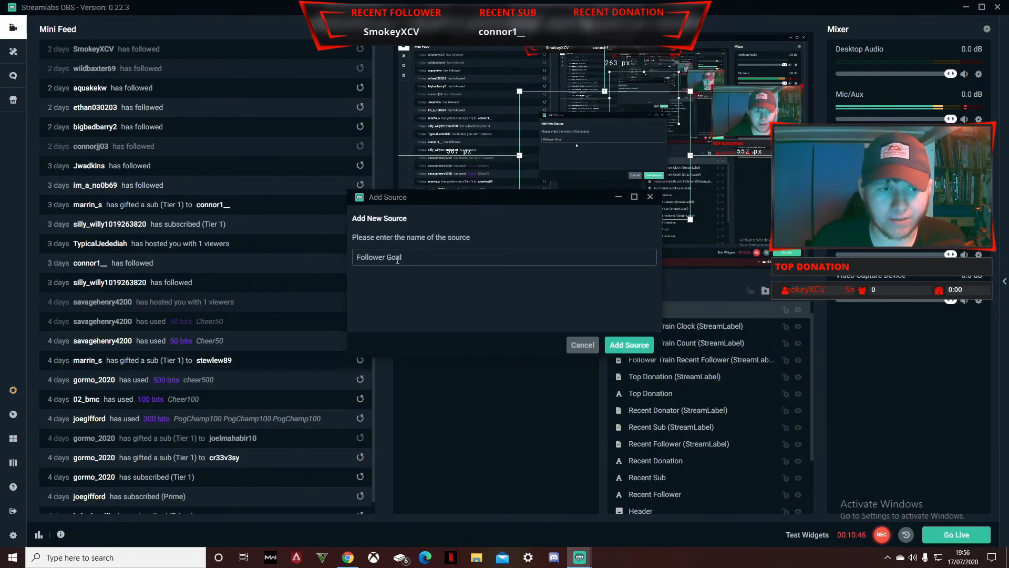
{"action": "left_click", "coordinate": [633, 344]}
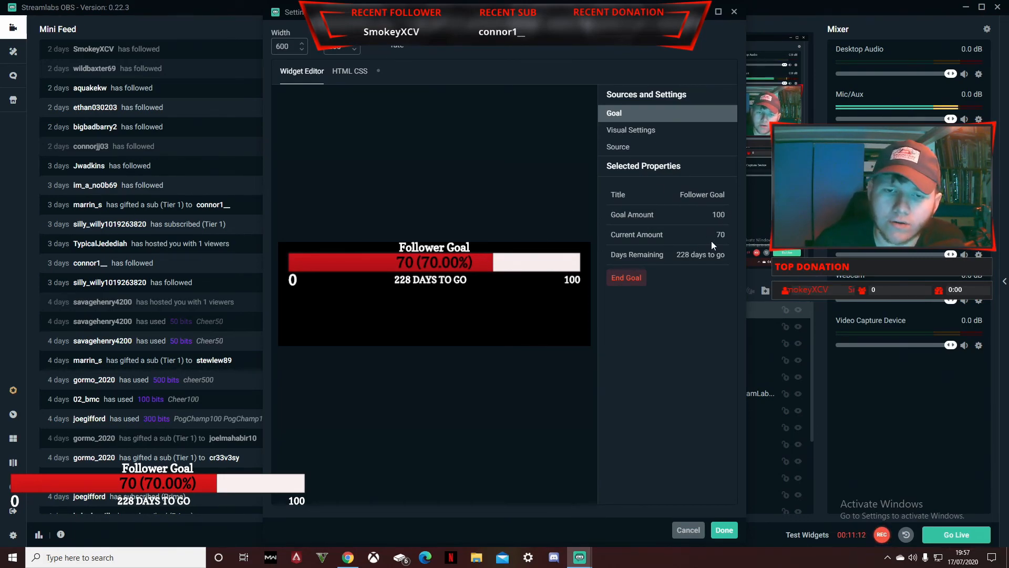
Set the Follower Goal widget's background color to #FF0029 and close its settings
{"action": "left_click", "coordinate": [641, 131]}
{"action": "left_click", "coordinate": [685, 252]}
{"action": "left_click", "coordinate": [620, 263]}
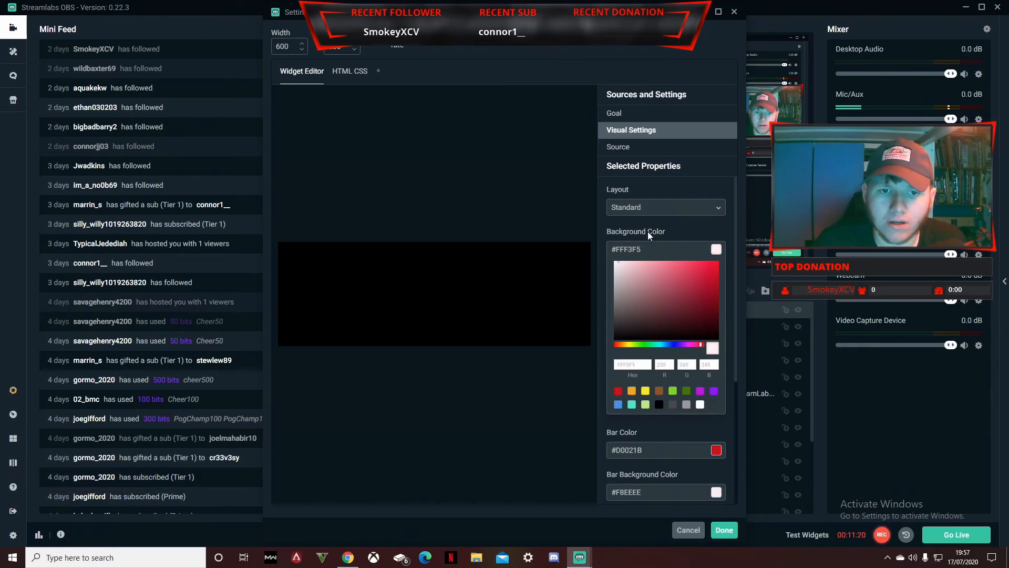
{"action": "left_click_drag", "start_coordinate": [705, 275], "coordinate": [729, 249]}
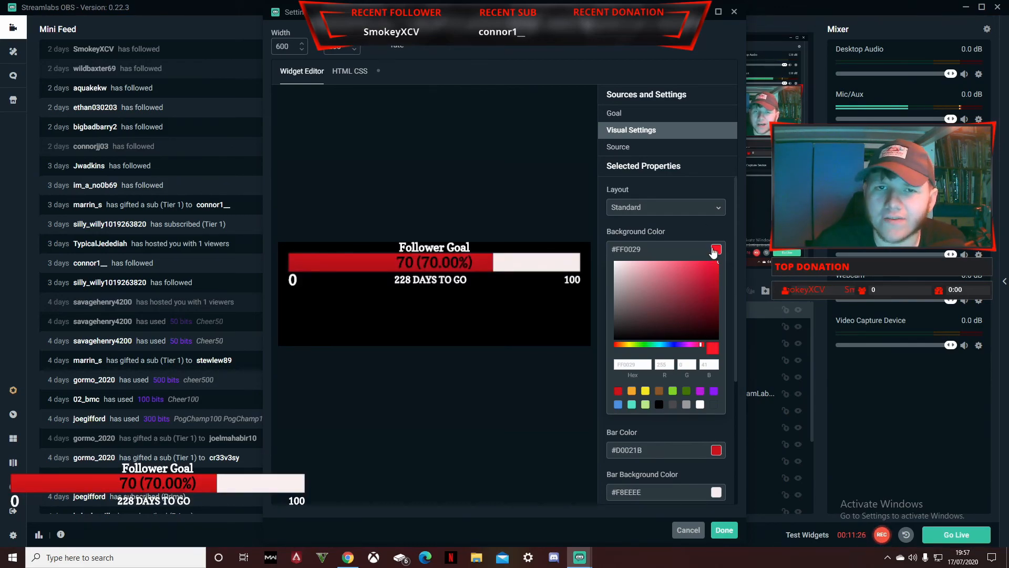
{"action": "left_click", "coordinate": [734, 11]}
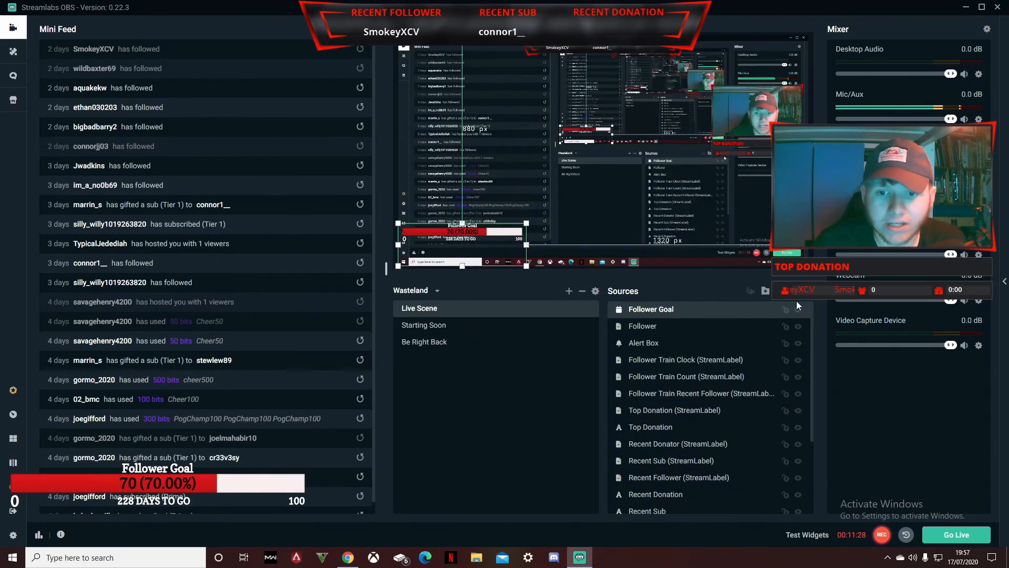
Add the existing Chat Box widget source to the Live Scene, move it down over the canvas and delete it again
{"action": "left_click", "coordinate": [782, 292]}
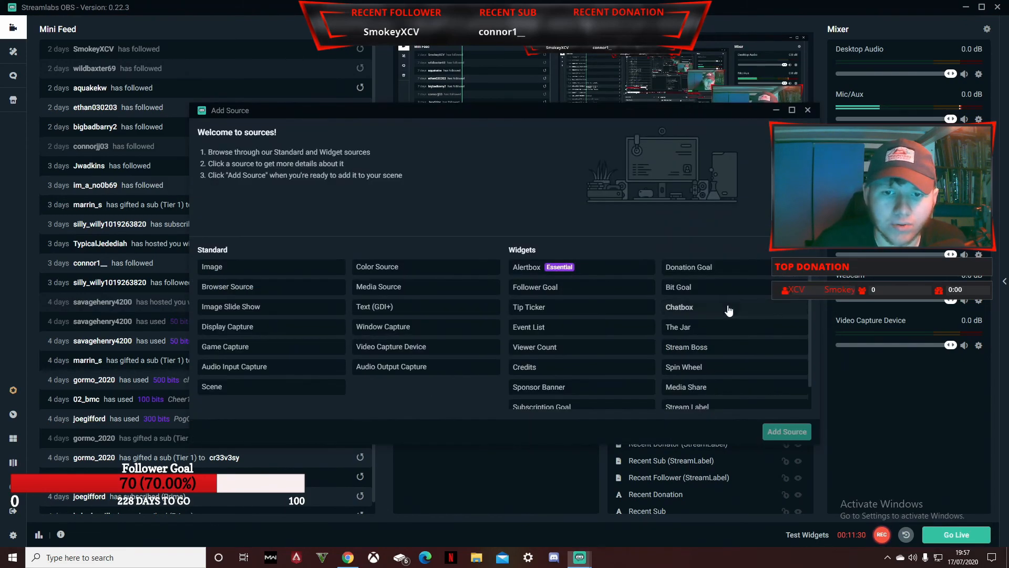
{"action": "scroll", "coordinate": [597, 339], "scroll_direction": "down", "scroll_amount": 2}
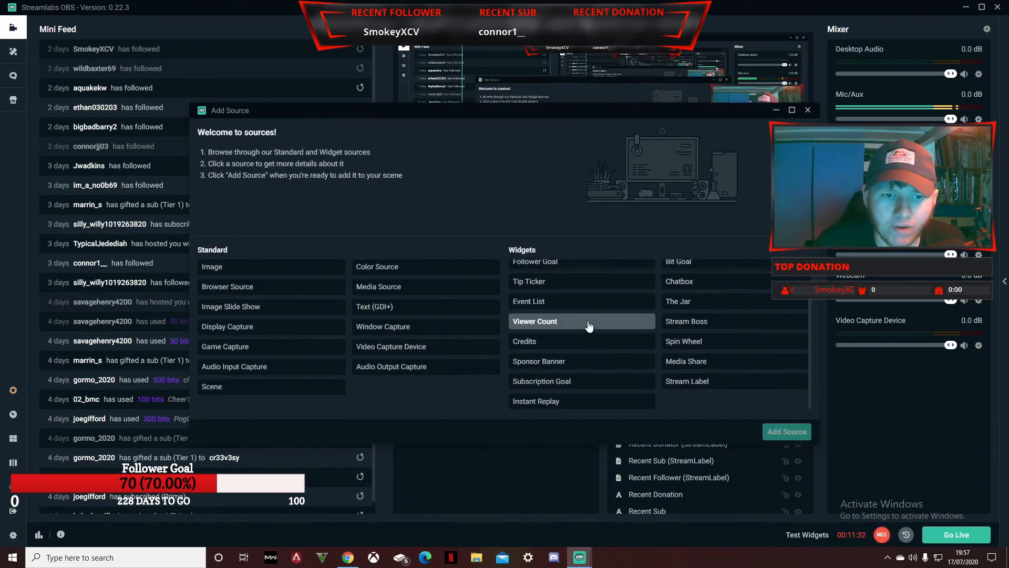
{"action": "scroll", "coordinate": [584, 331], "scroll_direction": "up", "scroll_amount": 2}
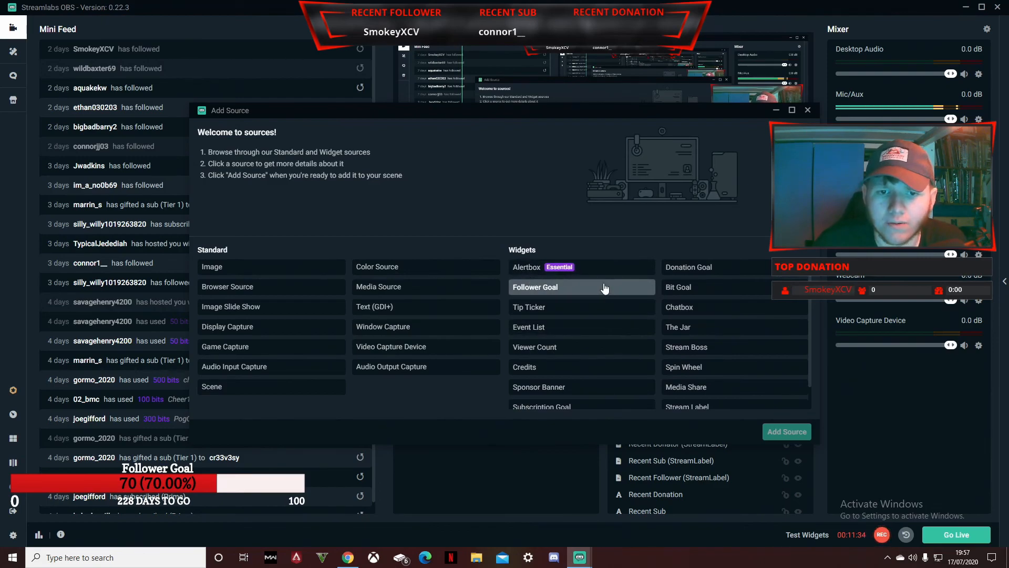
{"action": "left_click", "coordinate": [694, 313]}
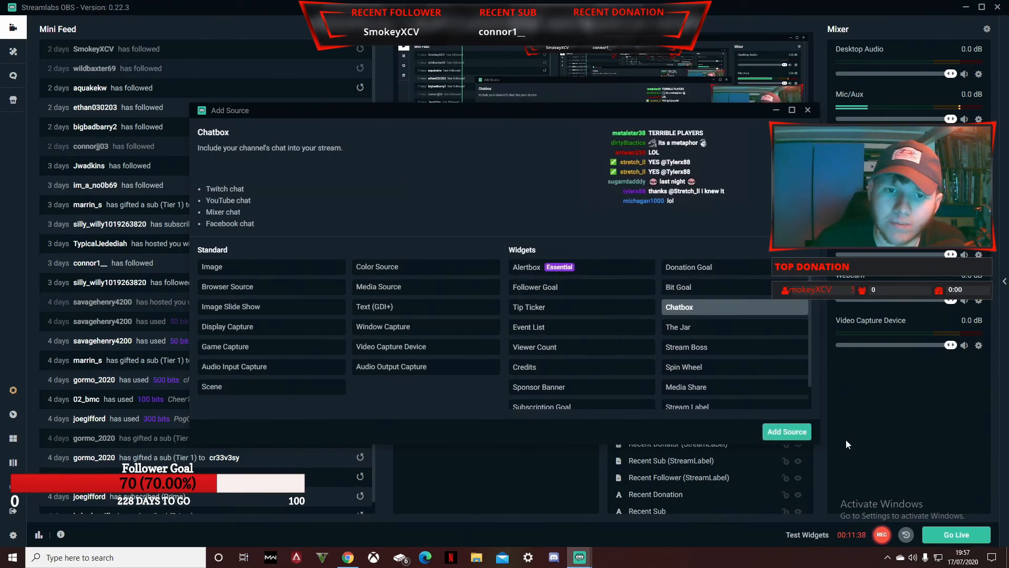
{"action": "left_click", "coordinate": [787, 432]}
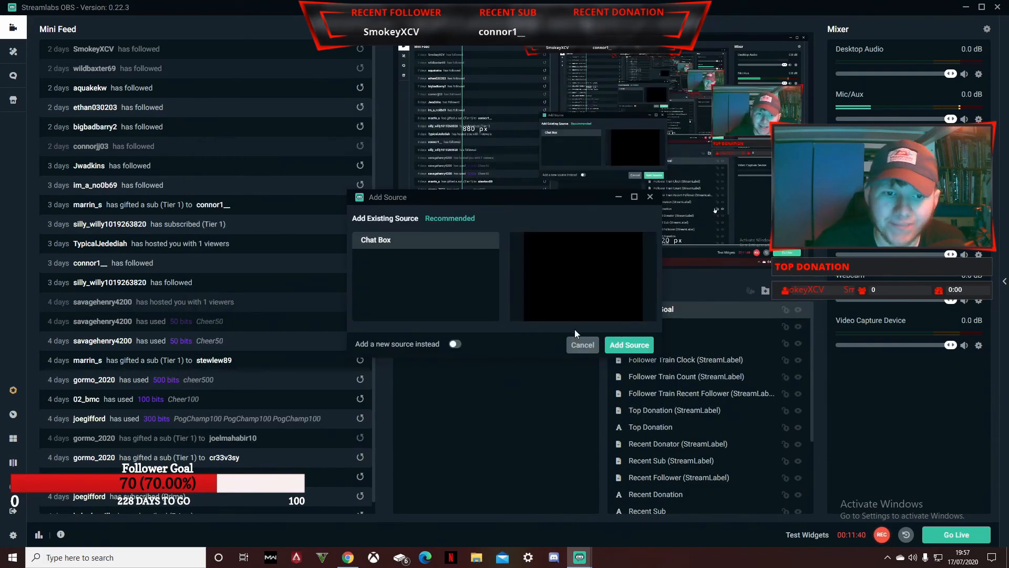
{"action": "left_click", "coordinate": [629, 345]}
{"action": "left_click_drag", "start_coordinate": [483, 99], "coordinate": [478, 175]}
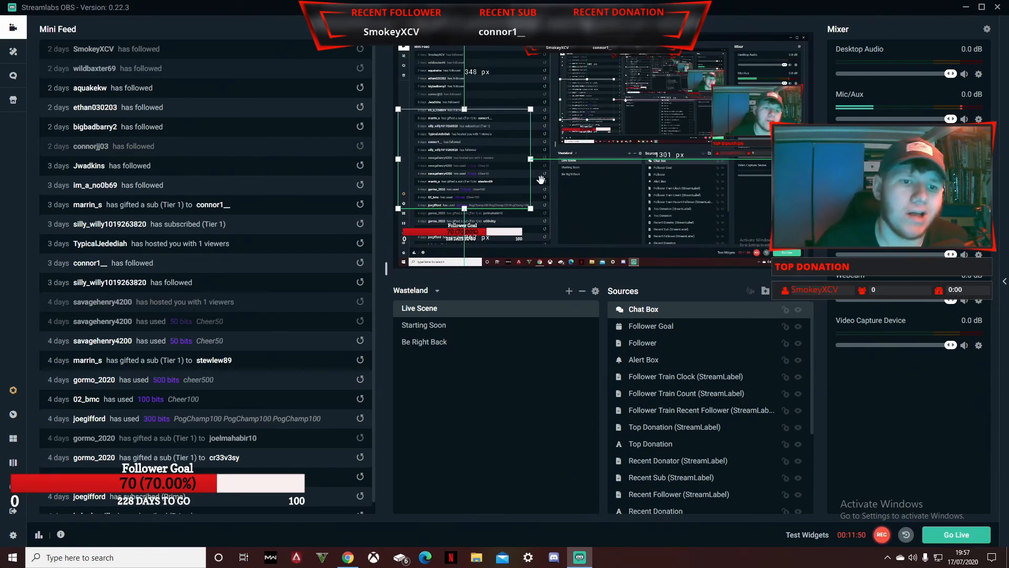
{"action": "key", "text": "Delete"}
Move the Follower Goal widget to the canvas's lower middle, about 630 px from its left edge and 619 px from its right
{"action": "left_click_drag", "start_coordinate": [471, 237], "coordinate": [509, 247]}
{"action": "left_click_drag", "start_coordinate": [571, 235], "coordinate": [618, 241]}
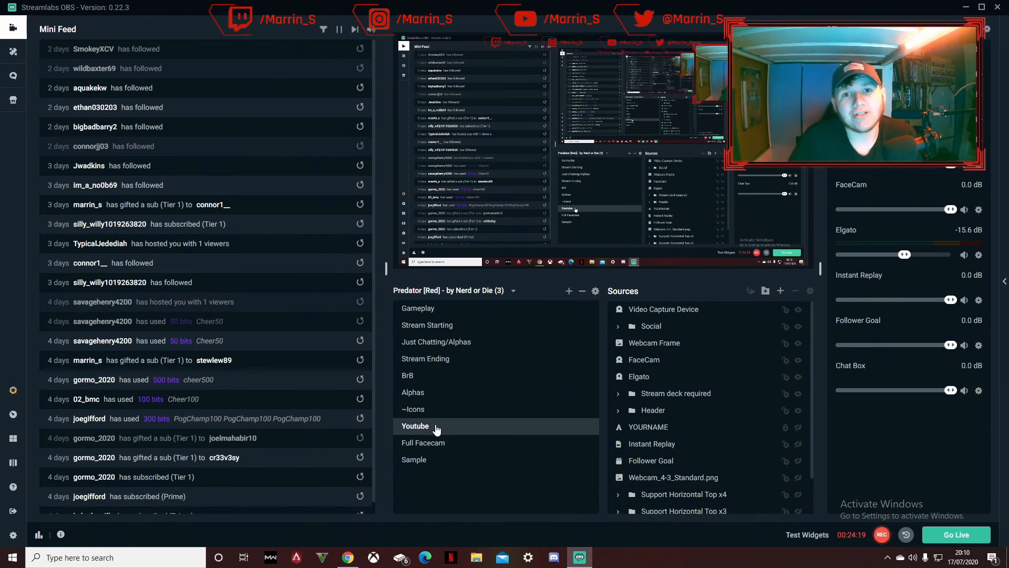
Remove the handle text beside the Instagram icon in the Youtube scene and choose a new Text (GDI+) source instead of an existing one
{"action": "left_click", "coordinate": [567, 41]}
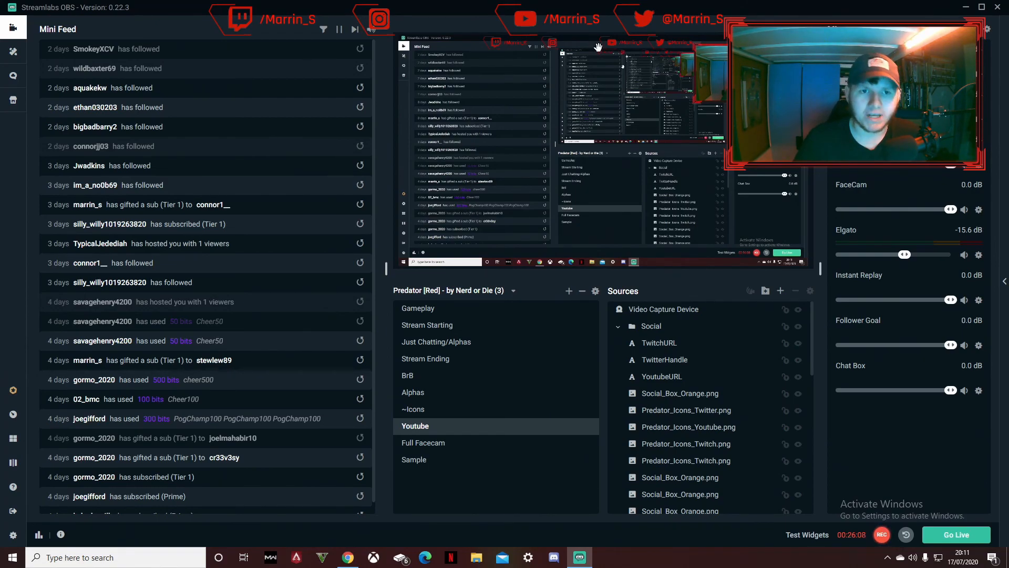
{"action": "left_click", "coordinate": [783, 291]}
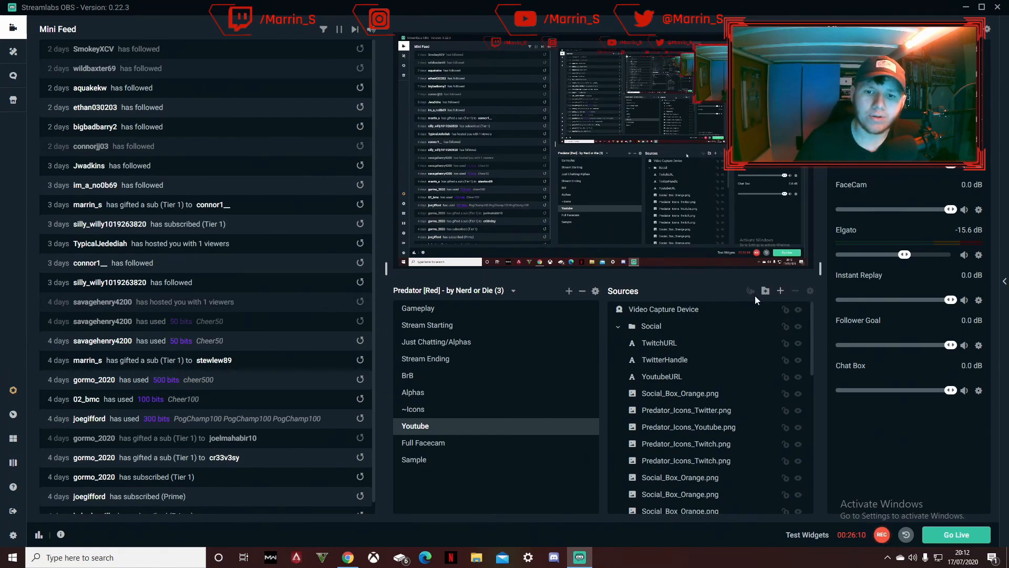
{"action": "left_click", "coordinate": [428, 310]}
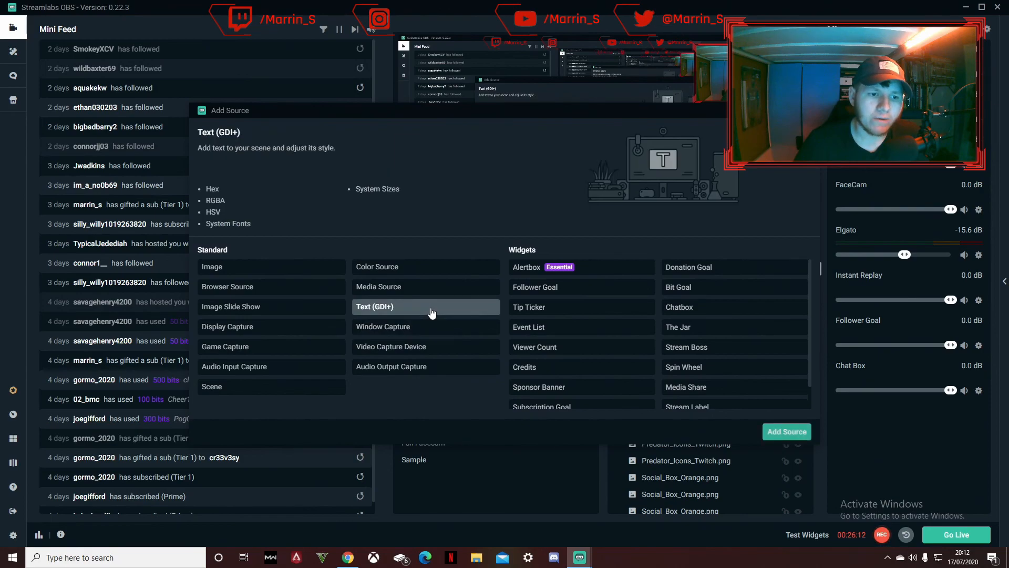
{"action": "double_click", "coordinate": [401, 307]}
{"action": "scroll", "coordinate": [431, 270], "scroll_direction": "up", "scroll_amount": 2}
{"action": "scroll", "coordinate": [431, 271], "scroll_direction": "down", "scroll_amount": 3}
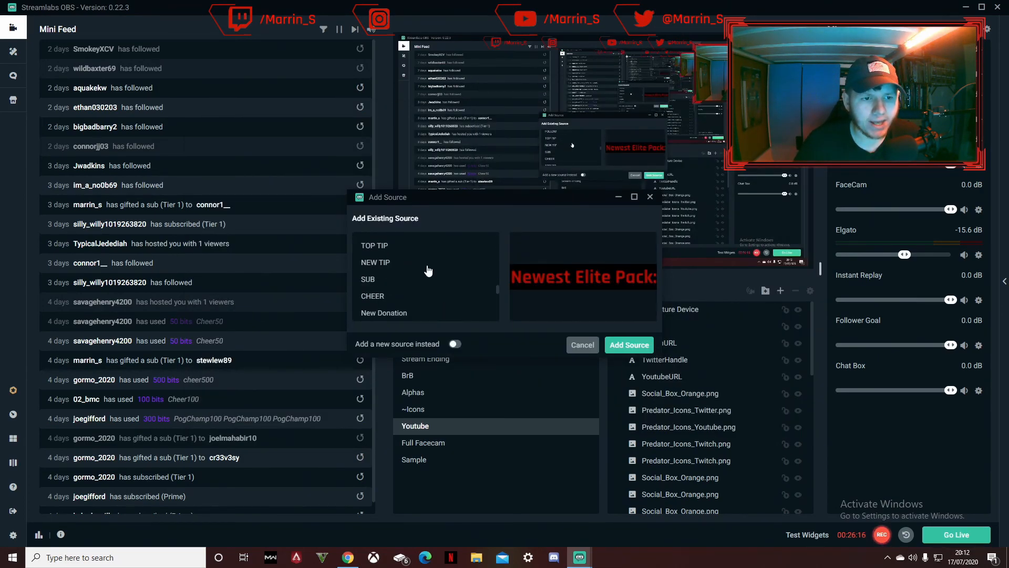
{"action": "scroll", "coordinate": [439, 269], "scroll_direction": "up", "scroll_amount": 6}
{"action": "left_click", "coordinate": [454, 344]}
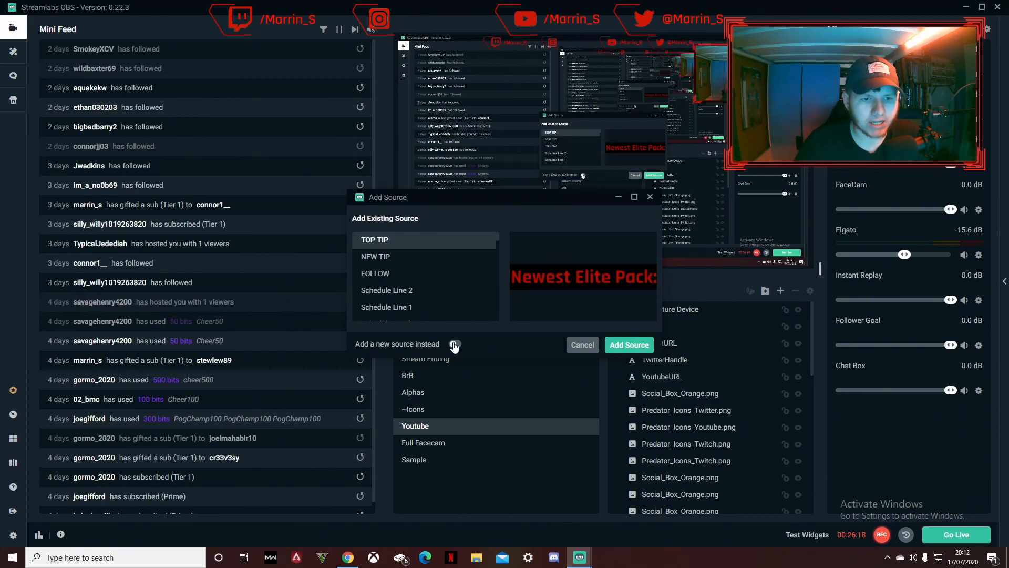
Name the new text source InstaURL and add it to the Youtube scene
{"action": "left_click_drag", "start_coordinate": [400, 257], "coordinate": [227, 222]}
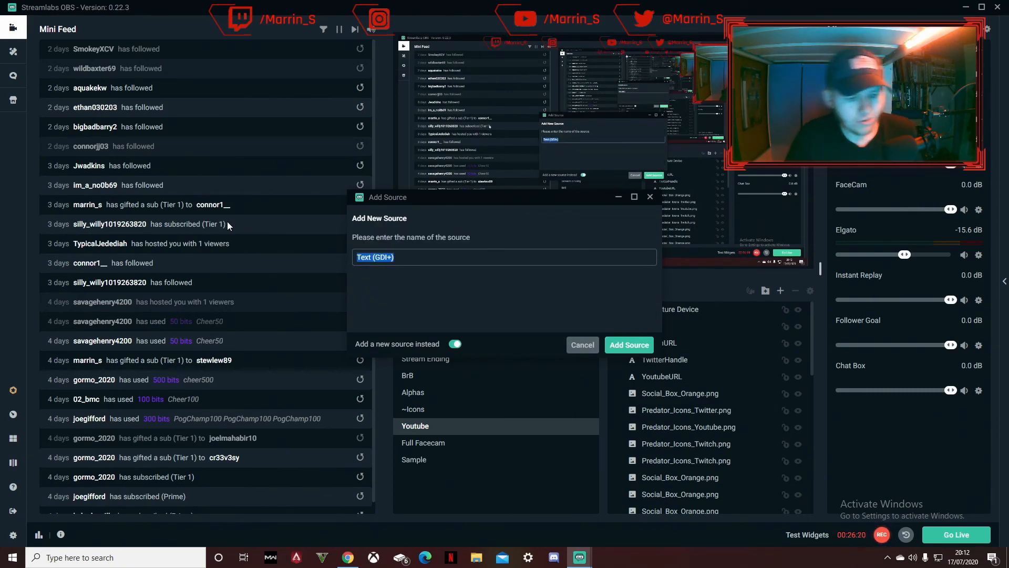
{"action": "type", "text": "iNSTA"}
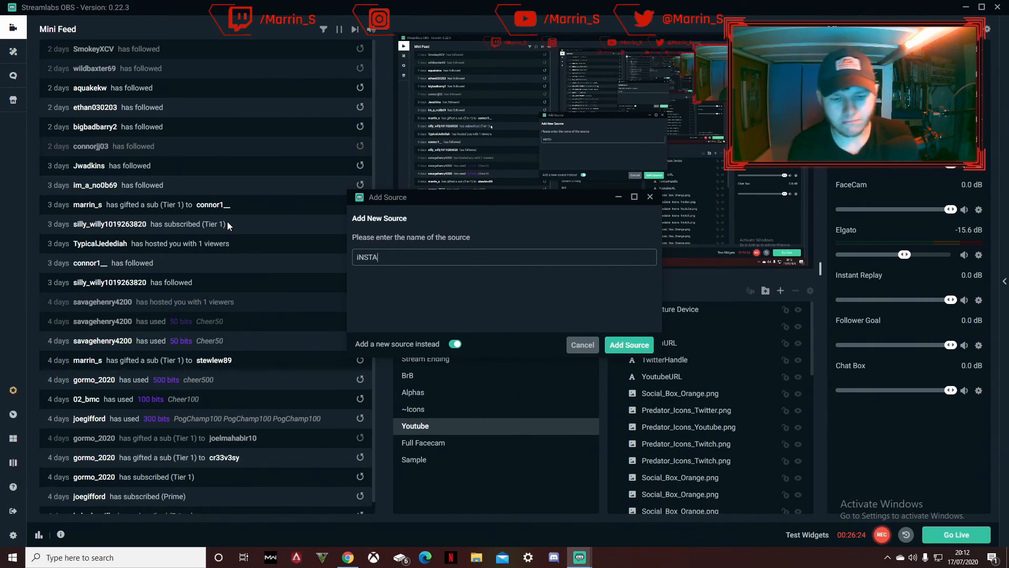
{"action": "type", "text": "uRL"}
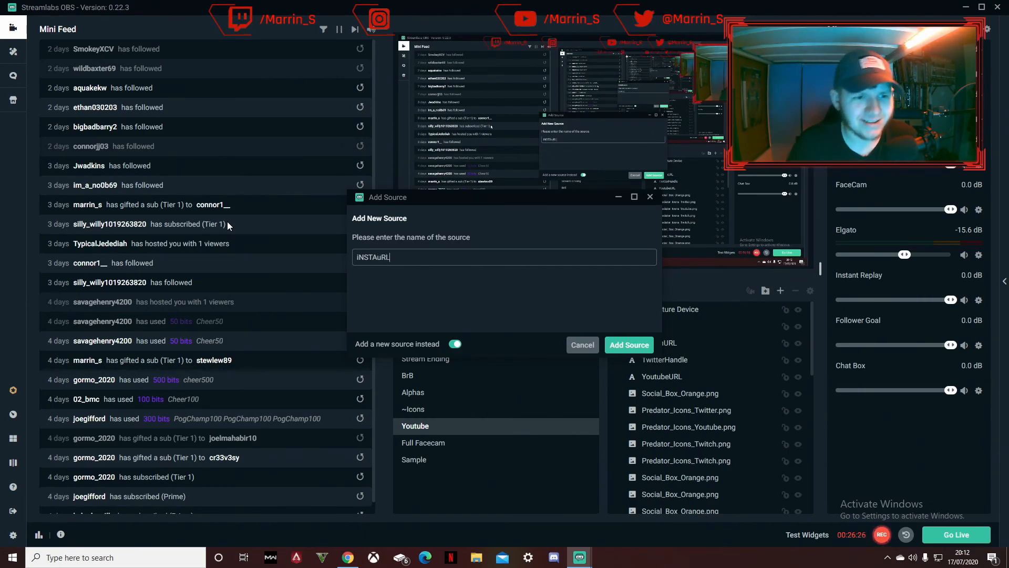
{"action": "left_click_drag", "start_coordinate": [394, 251], "coordinate": [292, 251]}
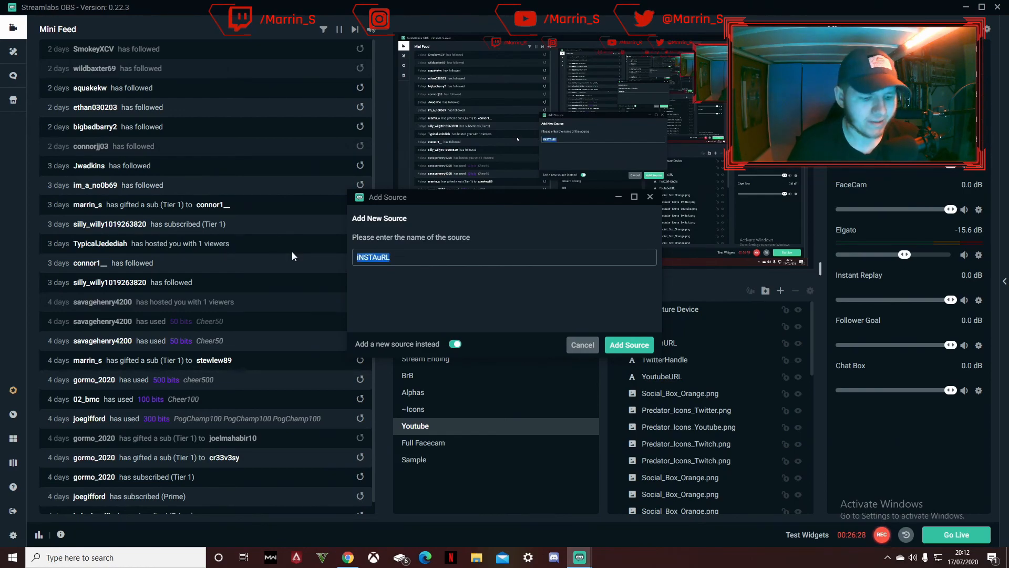
{"action": "type", "text": "Insta"}
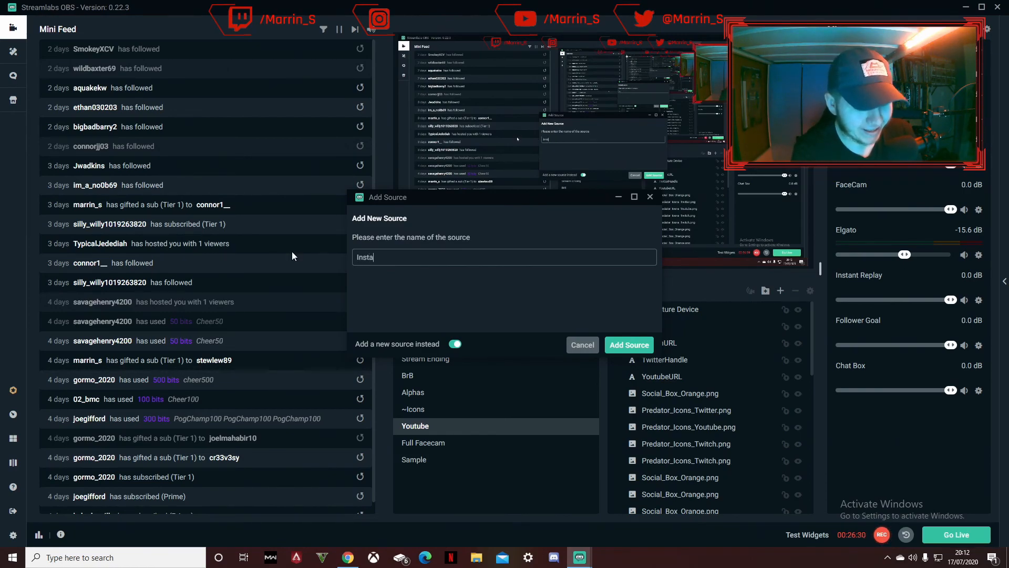
{"action": "type", "text": "URL"}
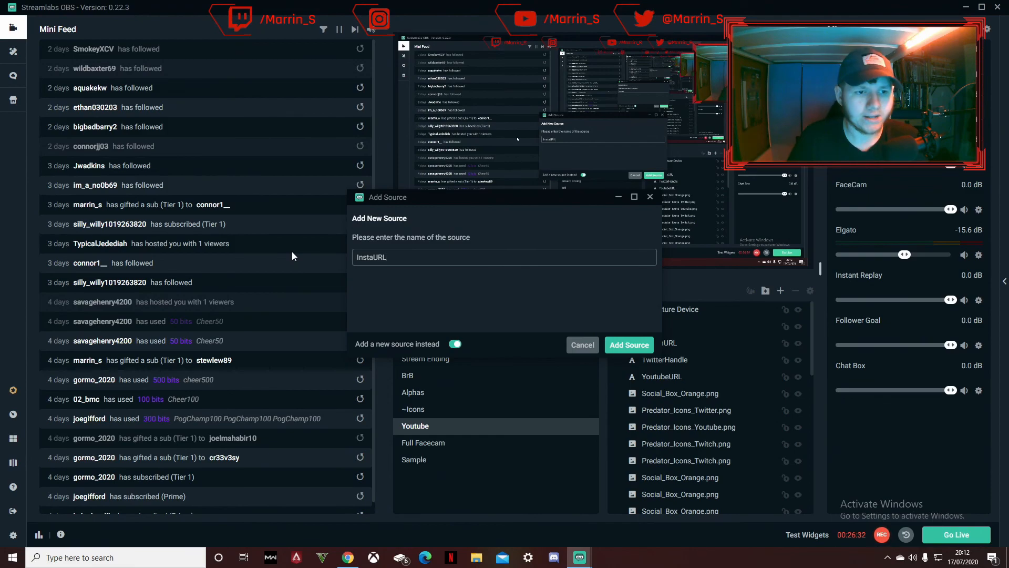
{"action": "left_click", "coordinate": [629, 345]}
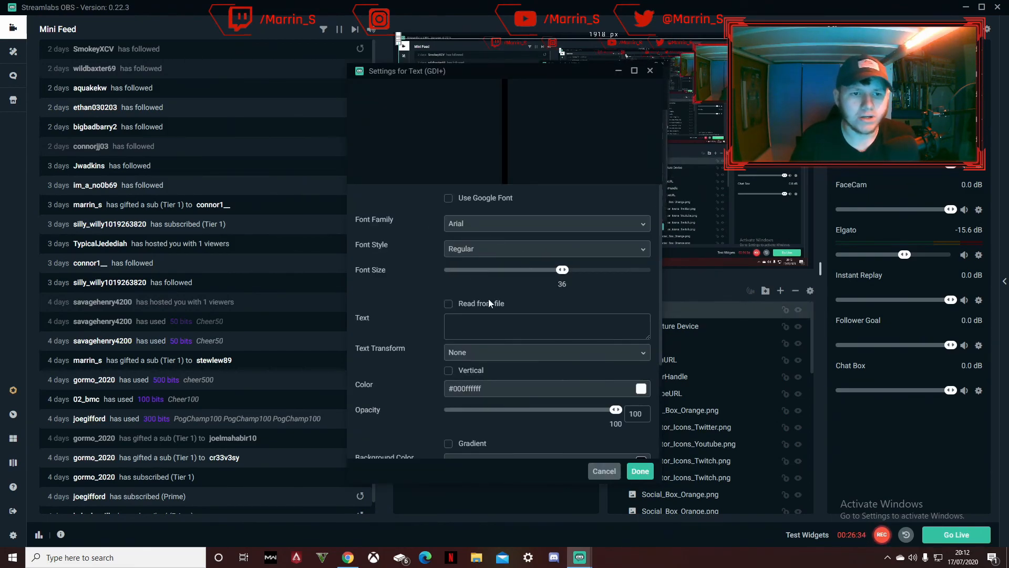
Enter a slash followed by the Instagram handle as the InstaURL text, set its color to bright red and accept the settings
{"action": "left_click", "coordinate": [481, 327]}
{"action": "type", "text": "S"}
{"action": "key", "text": "BackSpace"}
{"action": "type", "text": "/S"}
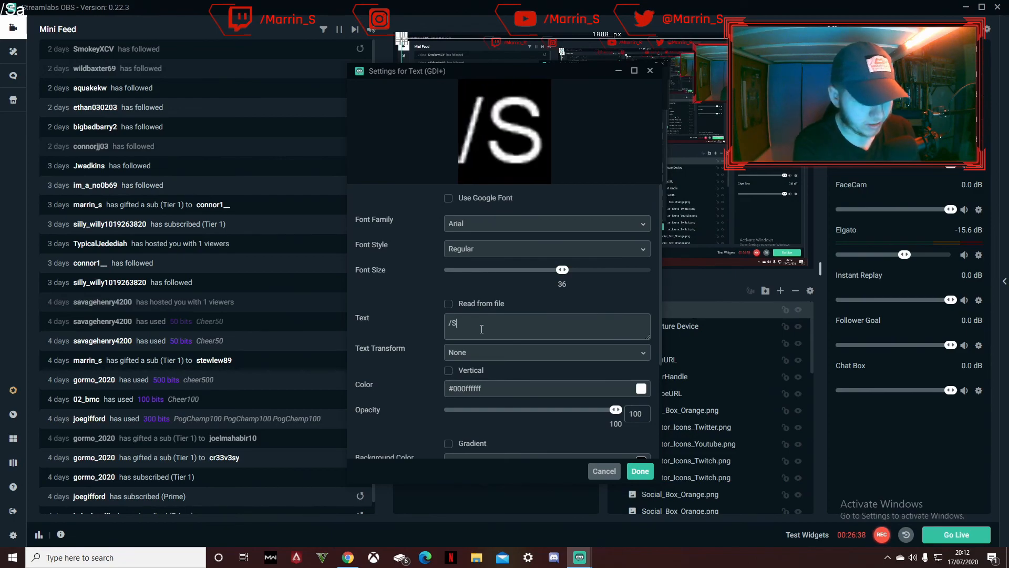
{"action": "type", "text": "am_"}
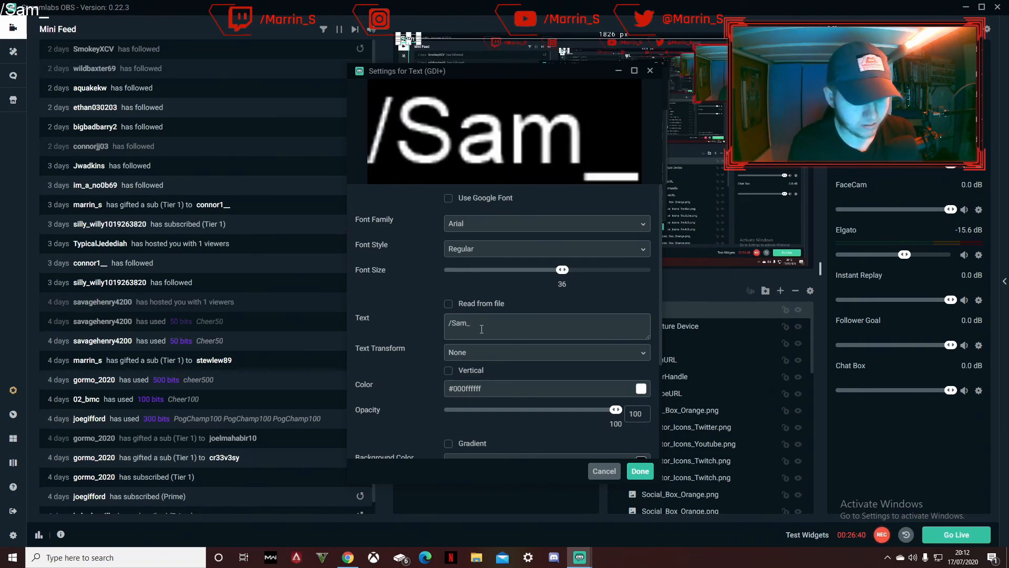
{"action": "type", "text": "Marrin"}
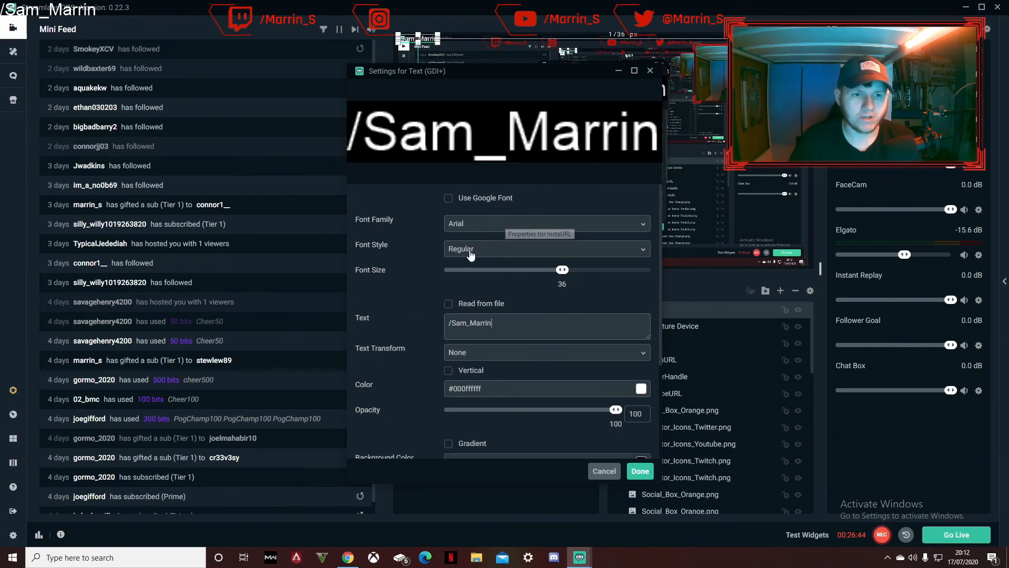
{"action": "left_click", "coordinate": [560, 389]}
{"action": "left_click", "coordinate": [592, 410]}
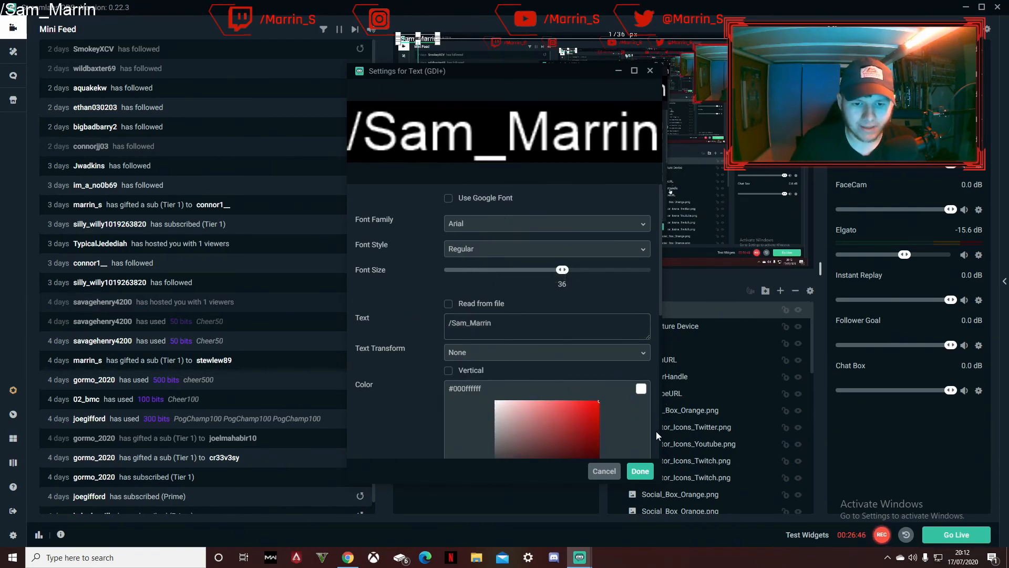
{"action": "left_click", "coordinate": [643, 472]}
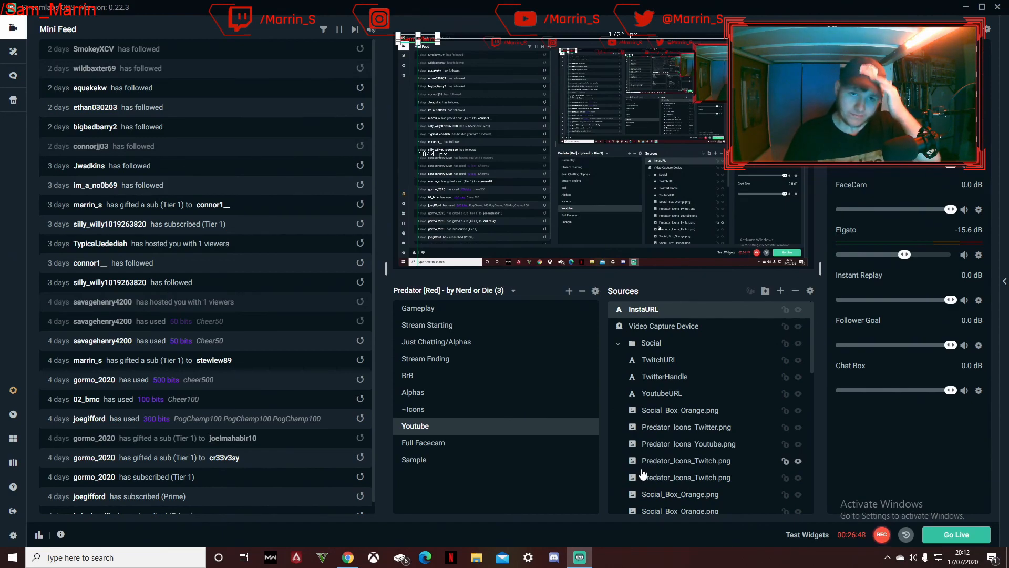
Place the InstaURL text beside the Instagram icon in the canvas header and nudge it up slightly
{"action": "left_click_drag", "start_coordinate": [436, 37], "coordinate": [577, 46]}
{"action": "left_click", "coordinate": [590, 68]}
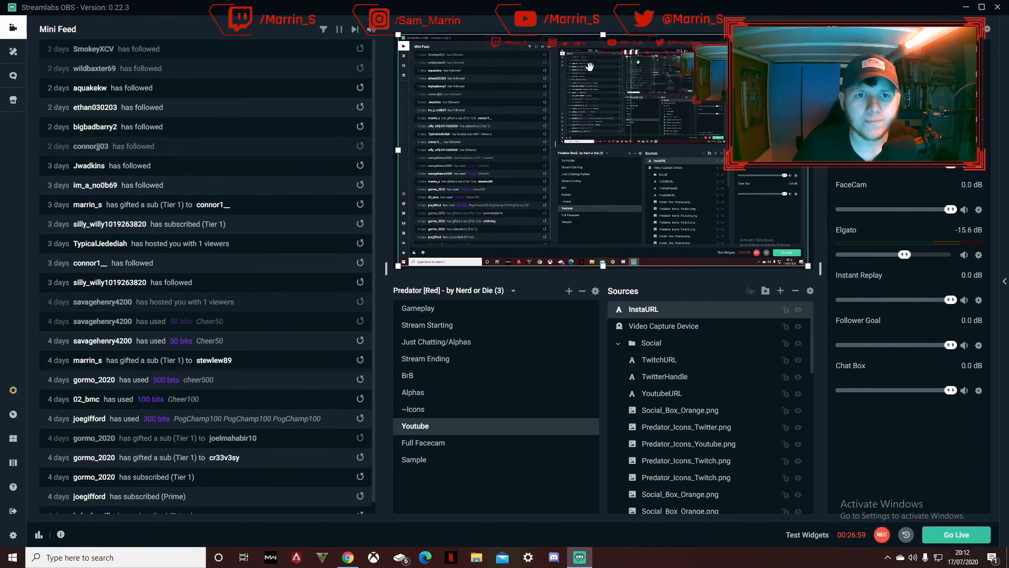
{"action": "left_click", "coordinate": [568, 46]}
{"action": "key", "text": "Up"}
{"action": "key", "text": "Up"}
{"action": "key", "text": "Up"}
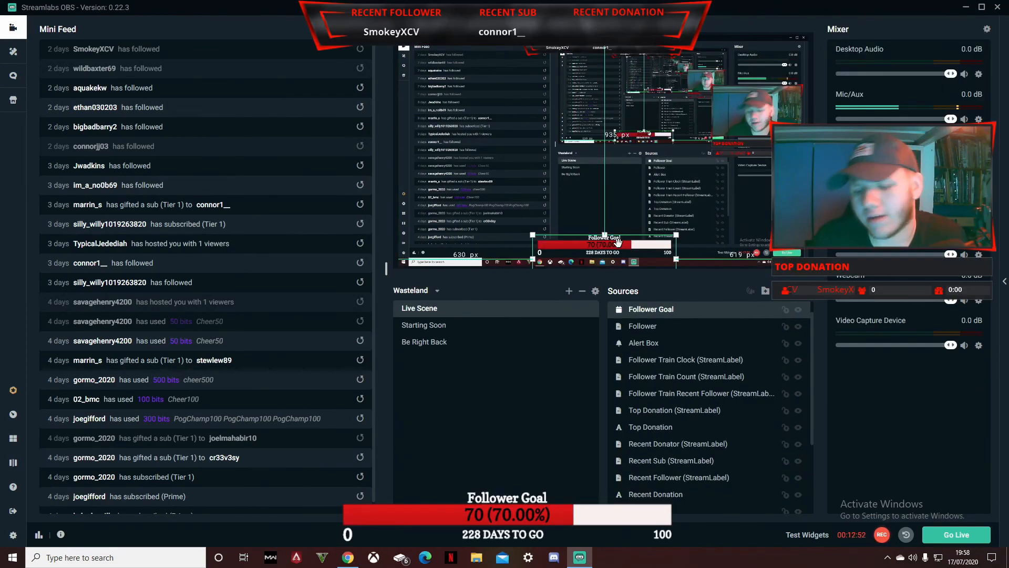
Open the application settings and review the General and Stream options
{"action": "left_click", "coordinate": [13, 535]}
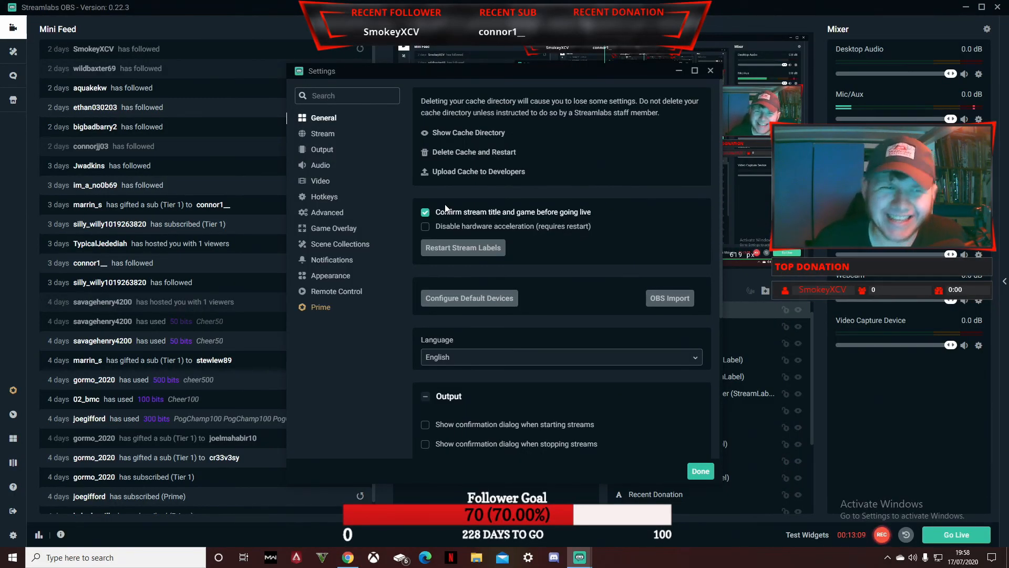
{"action": "left_click", "coordinate": [322, 135]}
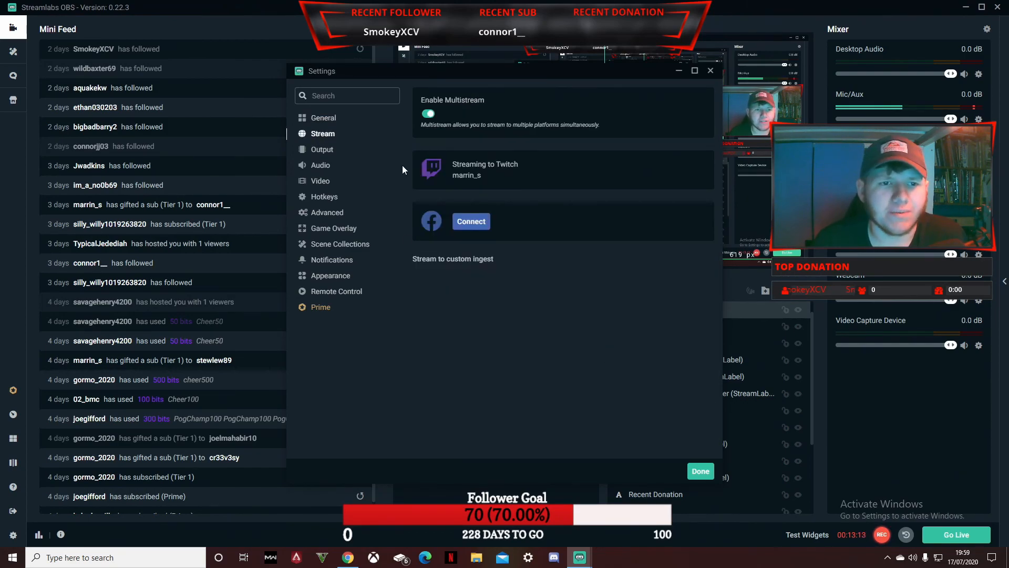
{"action": "left_click", "coordinate": [331, 118]}
{"action": "scroll", "coordinate": [487, 294], "scroll_direction": "down", "scroll_amount": 2}
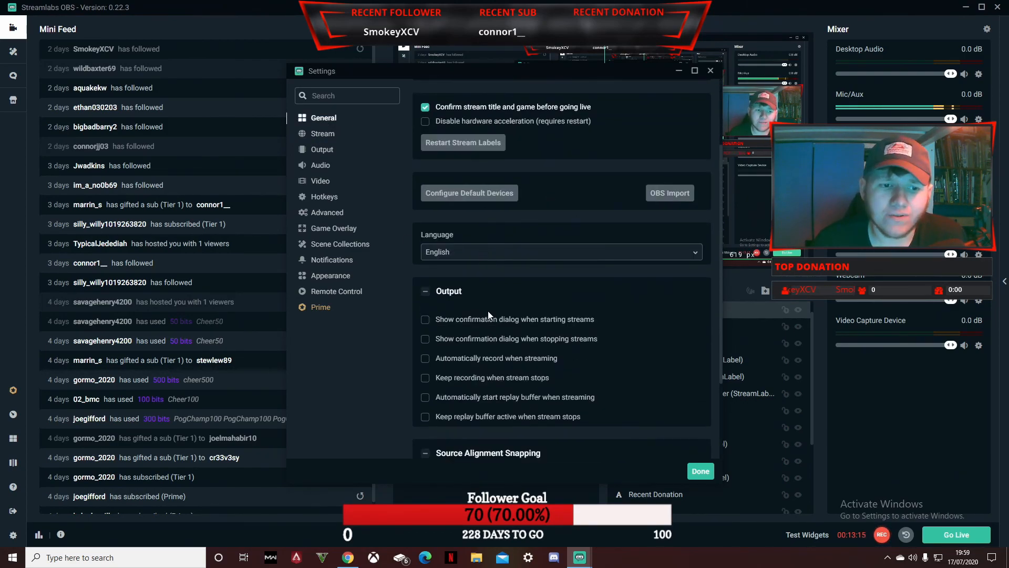
{"action": "scroll", "coordinate": [489, 314], "scroll_direction": "down", "scroll_amount": 2}
{"action": "scroll", "coordinate": [494, 312], "scroll_direction": "up", "scroll_amount": 4}
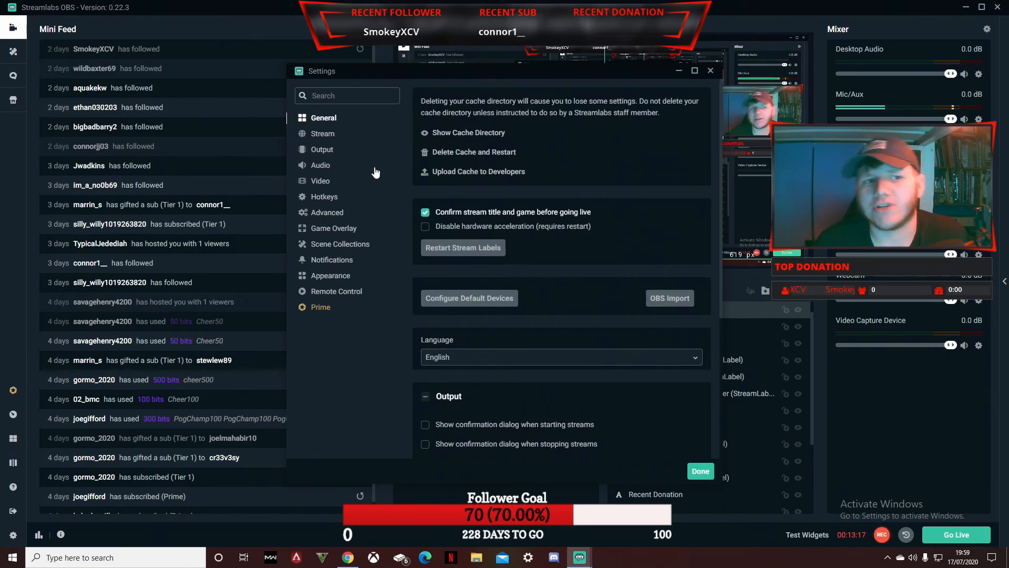
Review the Video, Audio, Output and Hotkeys settings
{"action": "left_click", "coordinate": [330, 181]}
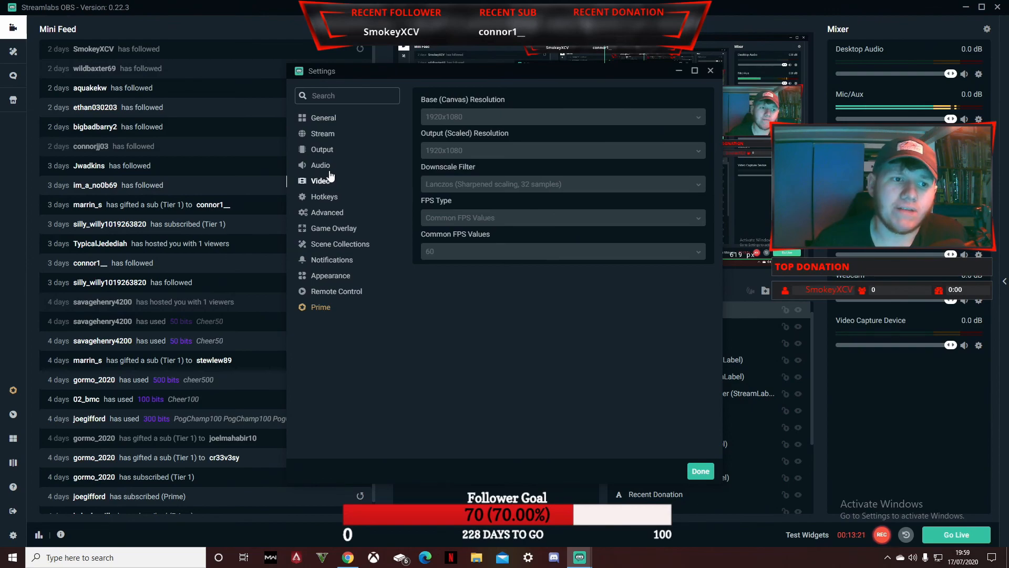
{"action": "left_click", "coordinate": [329, 166]}
{"action": "left_click", "coordinate": [330, 152]}
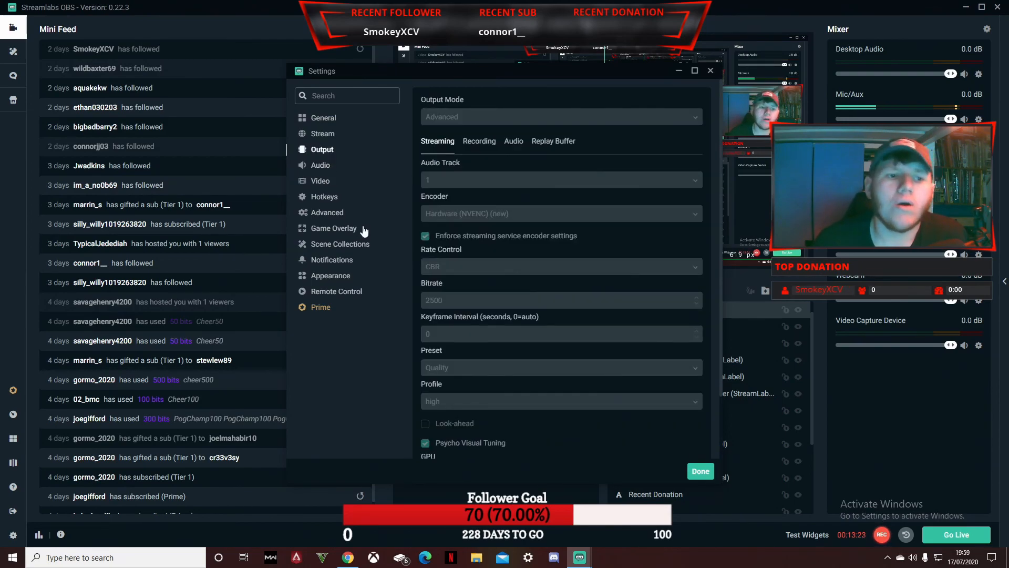
{"action": "left_click", "coordinate": [326, 197]}
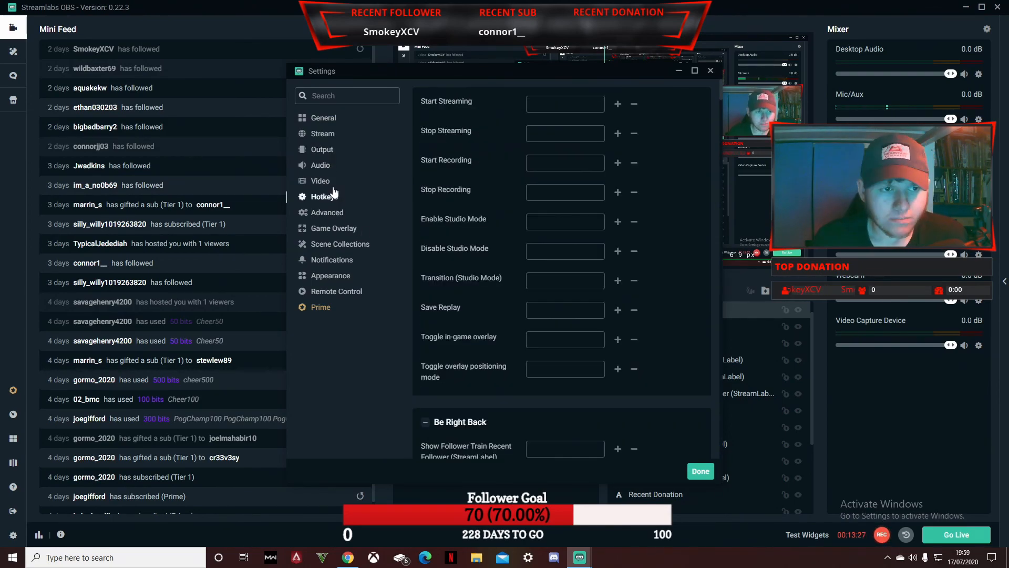
{"action": "left_click", "coordinate": [322, 181]}
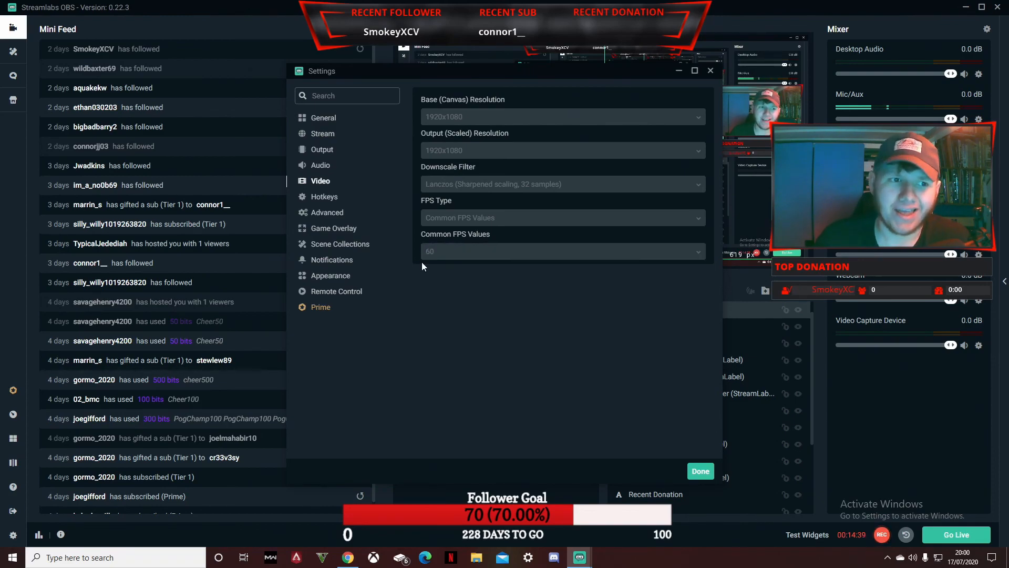
{"action": "left_click", "coordinate": [316, 167]}
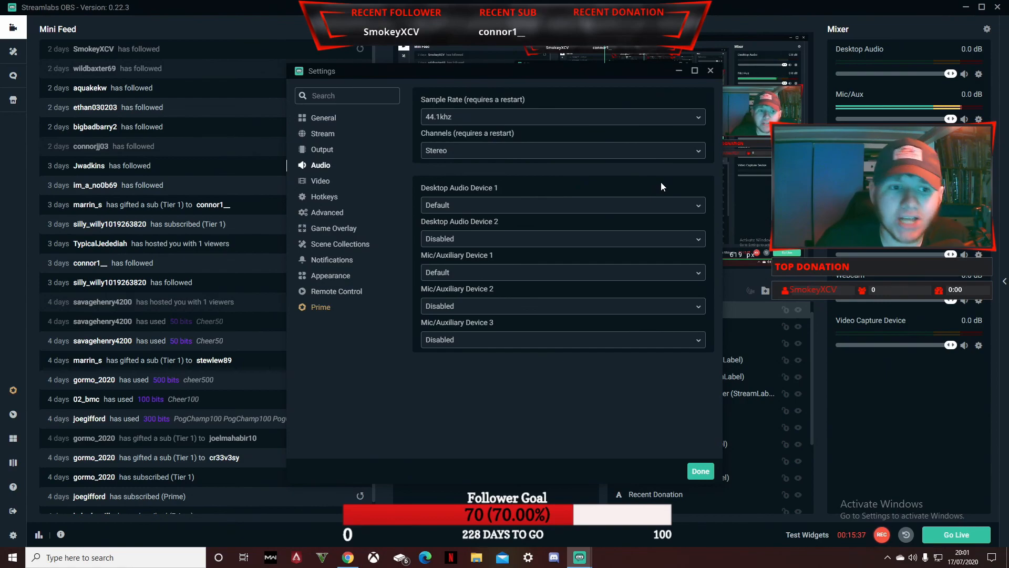
Review the desktop audio device options in the Audio settings and set Mic/Auxiliary Device 1 to Microphone (Realtek Audio USB)
{"action": "left_click", "coordinate": [552, 239]}
{"action": "left_click", "coordinate": [560, 210]}
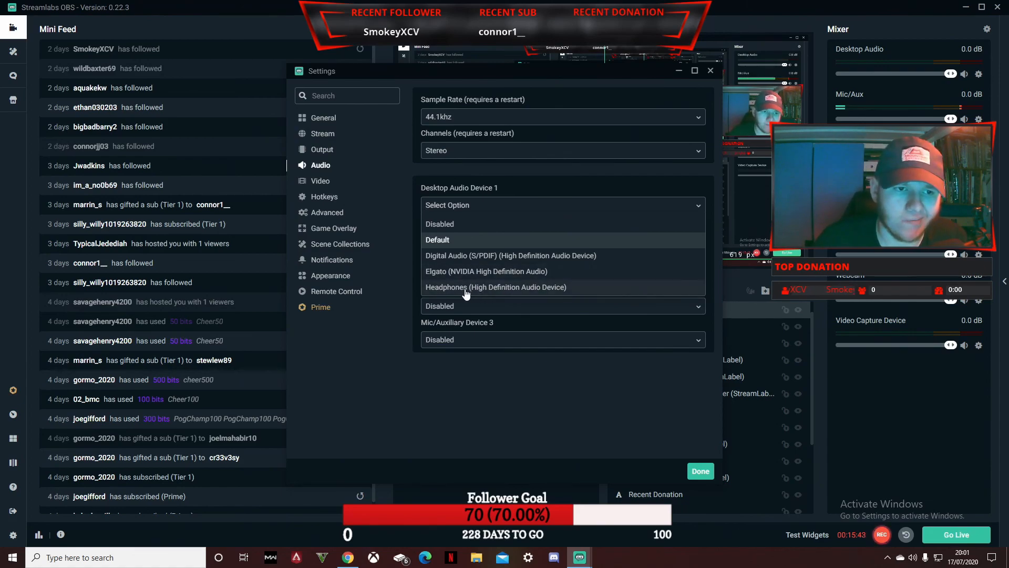
{"action": "left_click", "coordinate": [379, 180]}
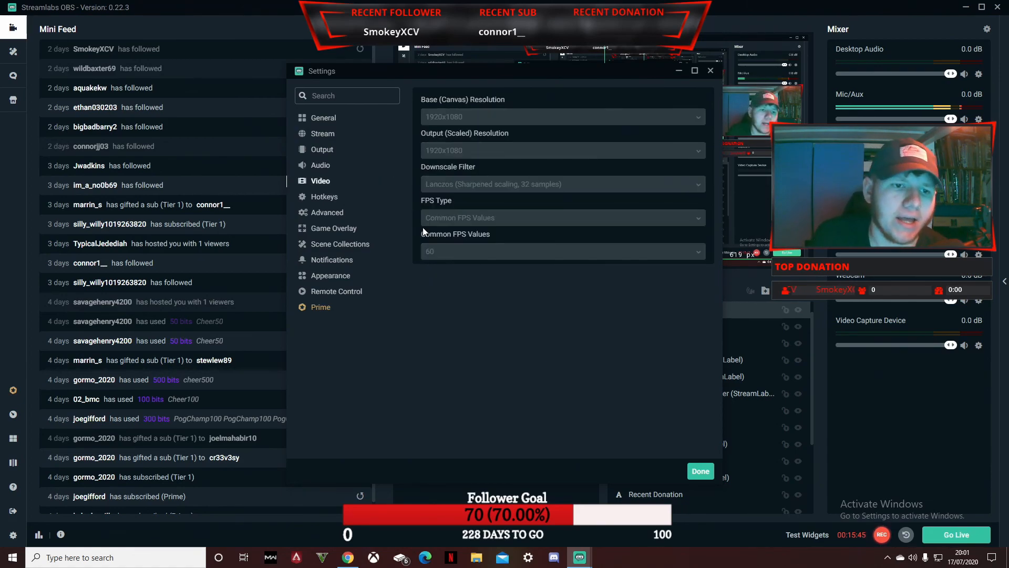
{"action": "left_click", "coordinate": [318, 169]}
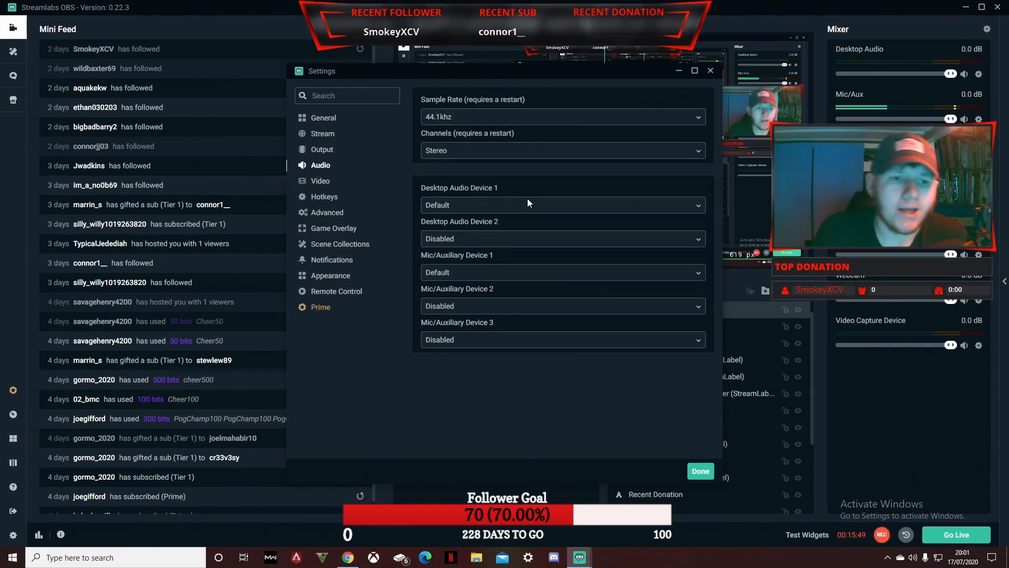
{"action": "left_click", "coordinate": [498, 274]}
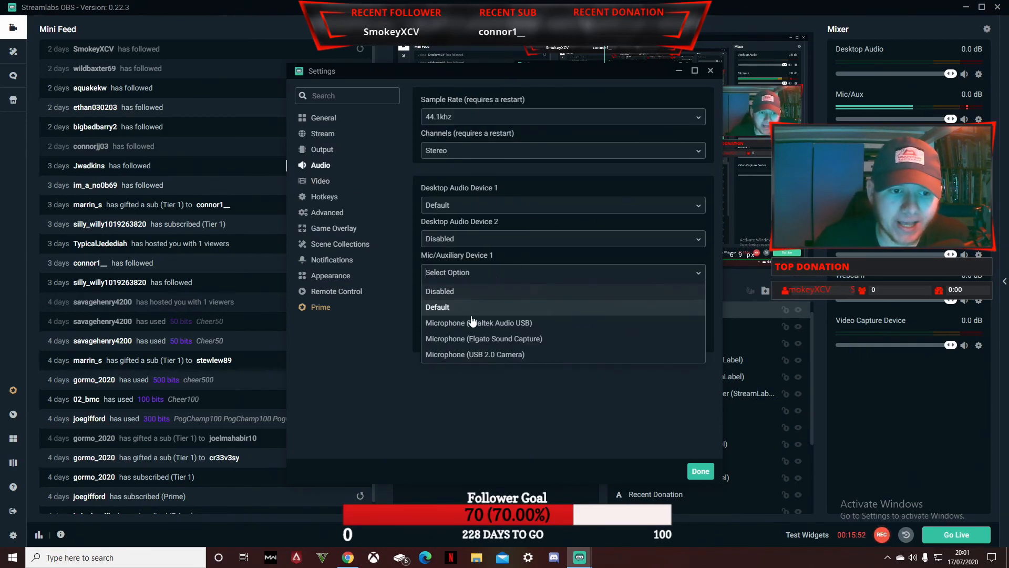
{"action": "left_click", "coordinate": [500, 323]}
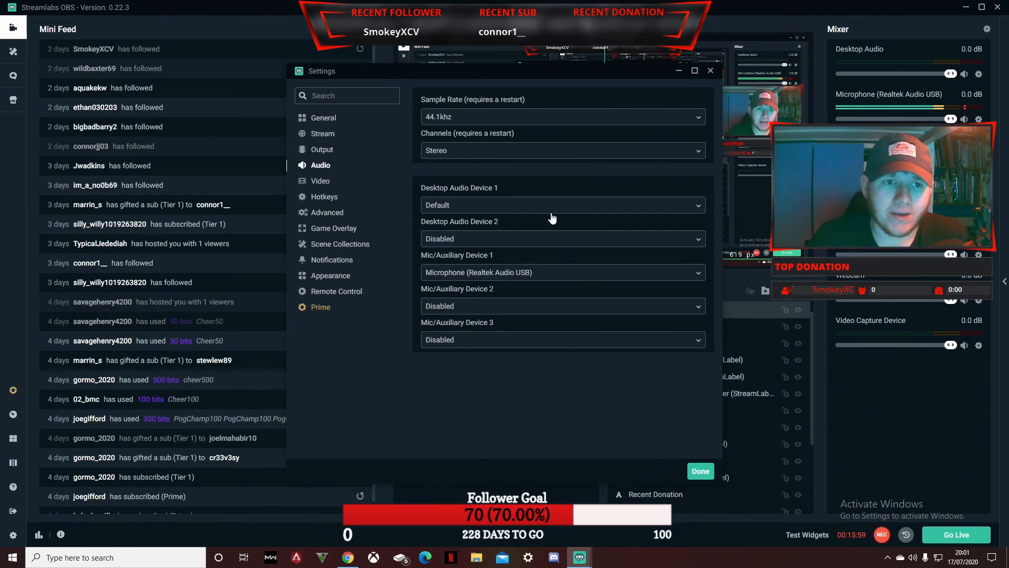
Review the Streaming output settings, from encoder, rate control and bitrate through to Max B-frames
{"action": "left_click", "coordinate": [326, 157]}
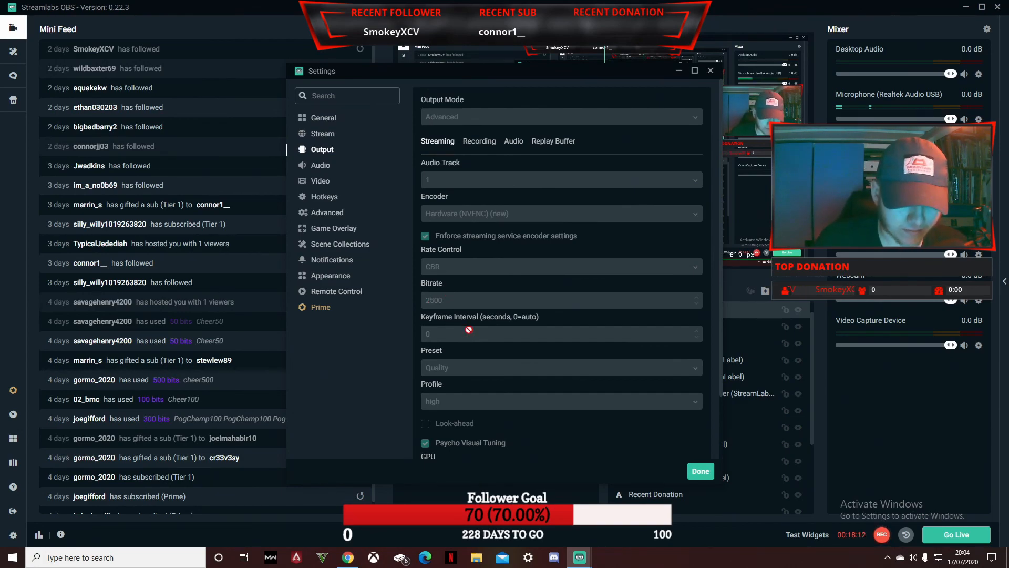
{"action": "scroll", "coordinate": [457, 321], "scroll_direction": "down", "scroll_amount": 3}
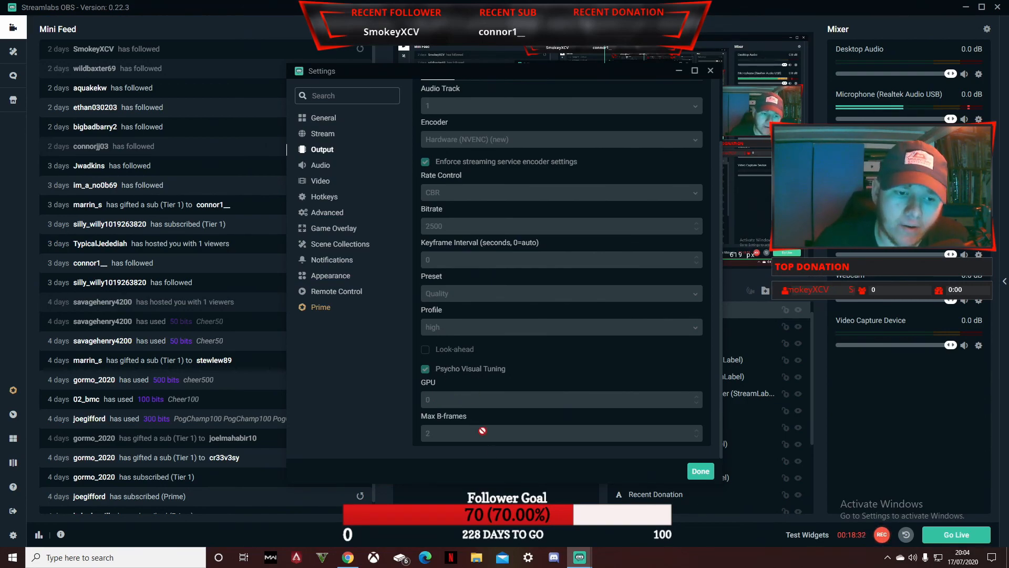
{"action": "scroll", "coordinate": [471, 269], "scroll_direction": "up", "scroll_amount": 2}
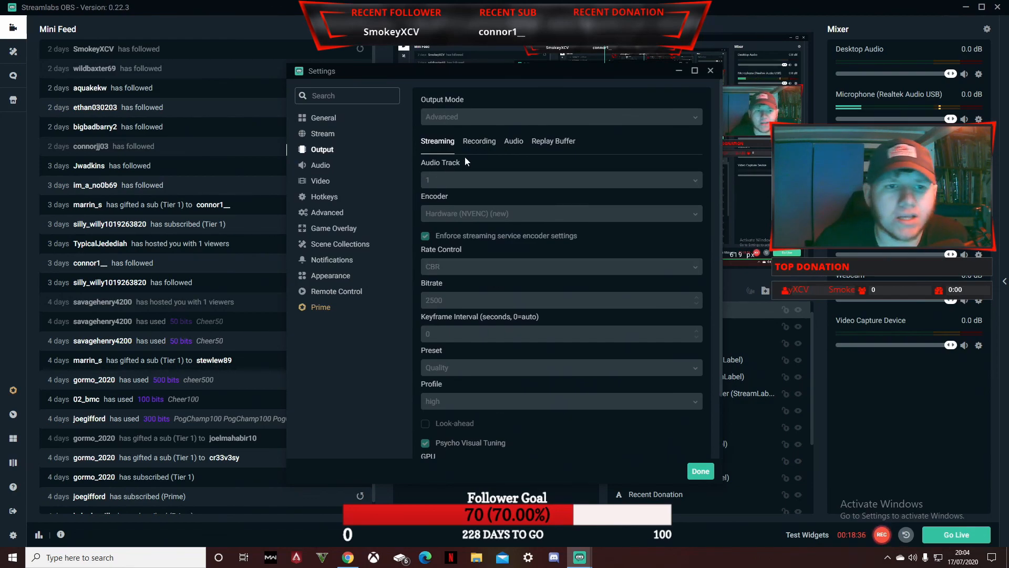
Examine the Recording output settings, including path, format, audio tracks, encoder and rate control, and compare them with the Streaming ones
{"action": "left_click", "coordinate": [478, 143]}
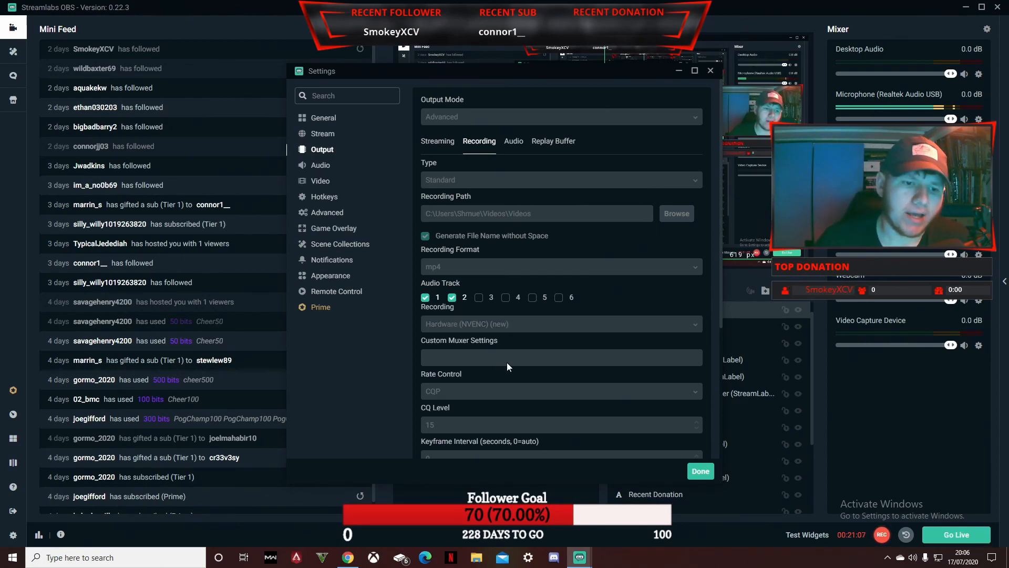
{"action": "scroll", "coordinate": [475, 361], "scroll_direction": "down", "scroll_amount": 2}
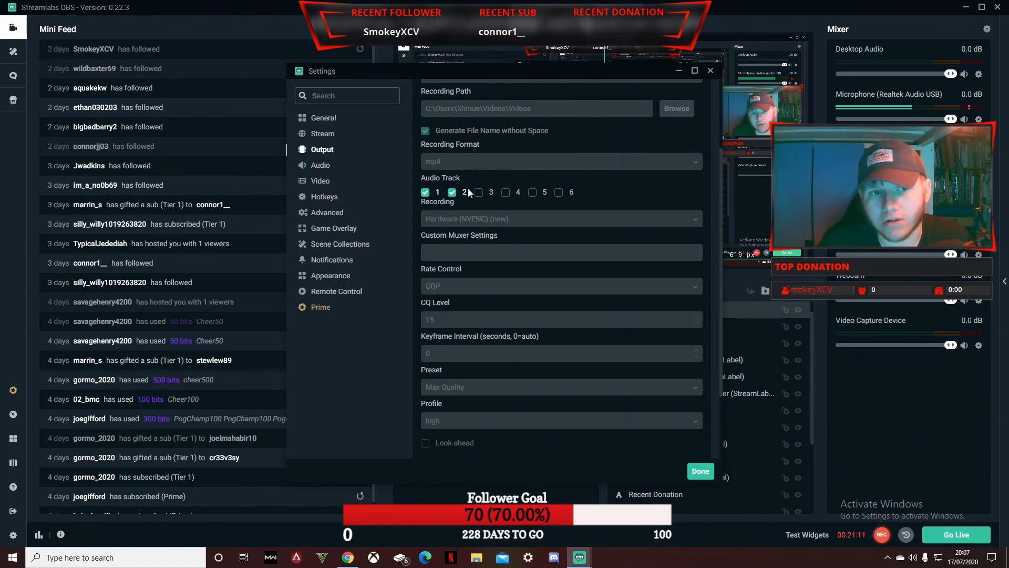
{"action": "scroll", "coordinate": [462, 135], "scroll_direction": "up", "scroll_amount": 2}
{"action": "left_click", "coordinate": [444, 143]}
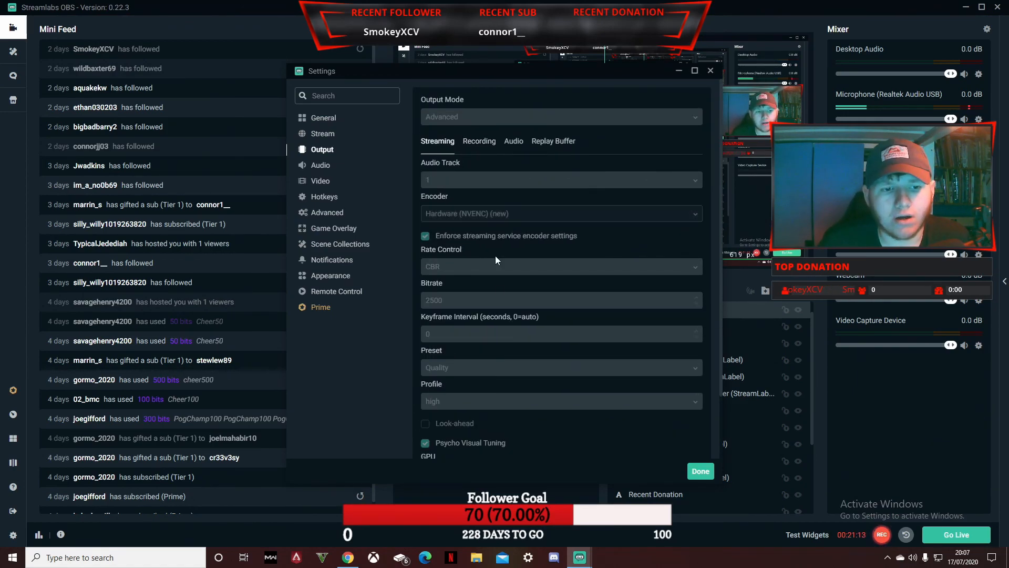
{"action": "scroll", "coordinate": [491, 316], "scroll_direction": "down", "scroll_amount": 2}
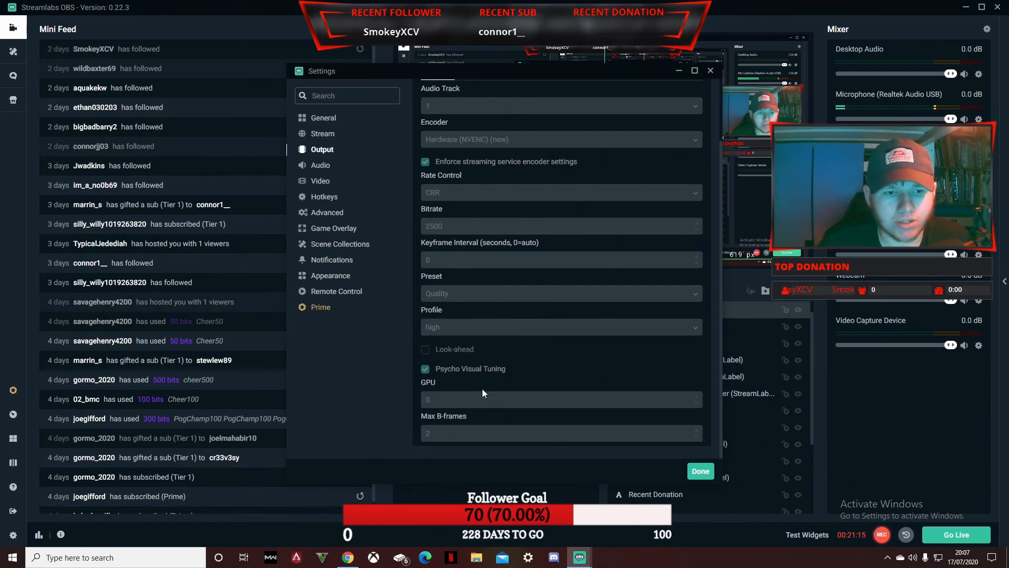
{"action": "scroll", "coordinate": [482, 388], "scroll_direction": "up", "scroll_amount": 2}
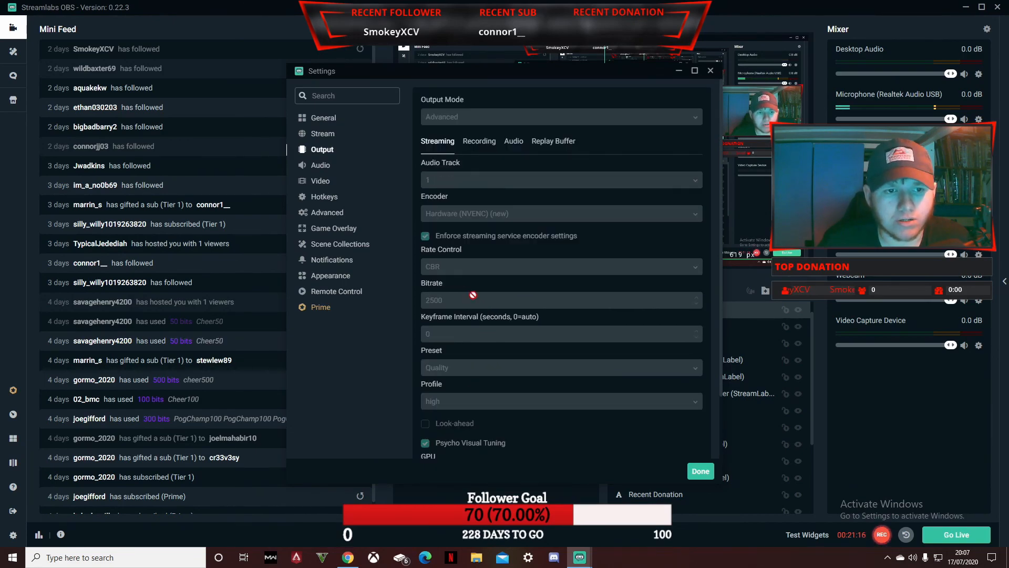
{"action": "left_click", "coordinate": [479, 141]}
{"action": "scroll", "coordinate": [481, 341], "scroll_direction": "down", "scroll_amount": 2}
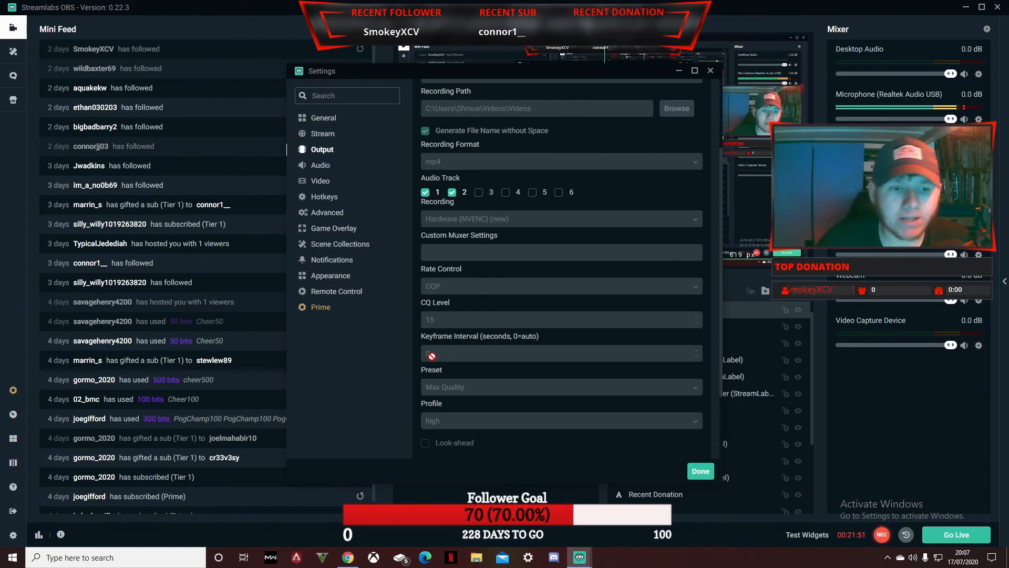
{"action": "scroll", "coordinate": [442, 388], "scroll_direction": "down", "scroll_amount": 3}
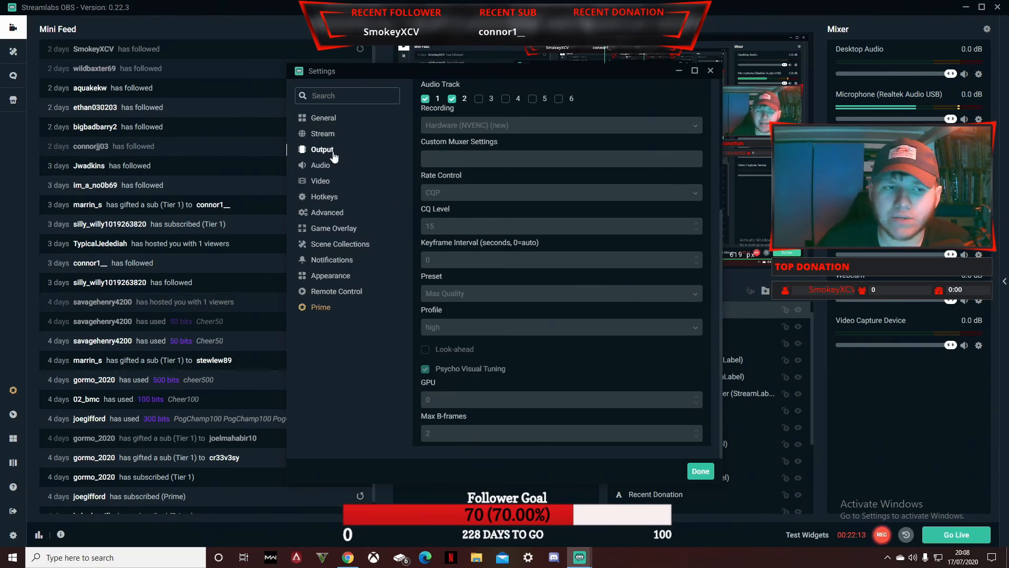
{"action": "scroll", "coordinate": [491, 140], "scroll_direction": "up", "scroll_amount": 4}
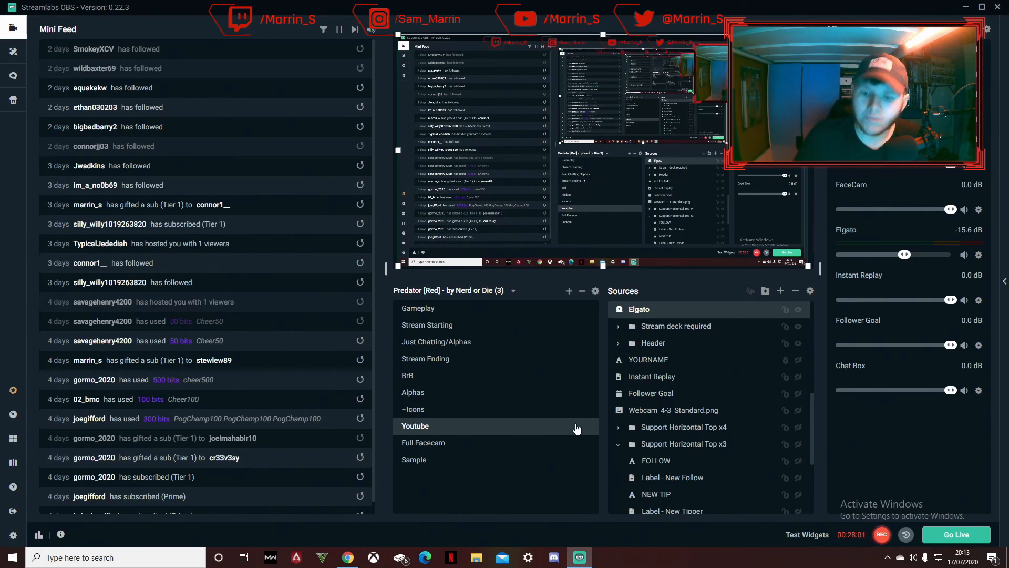
Show the desktop, launch Spotify and start playing the playlist Non Copyright Music for Twitch - ZRK
{"action": "left_click", "coordinate": [1006, 560]}
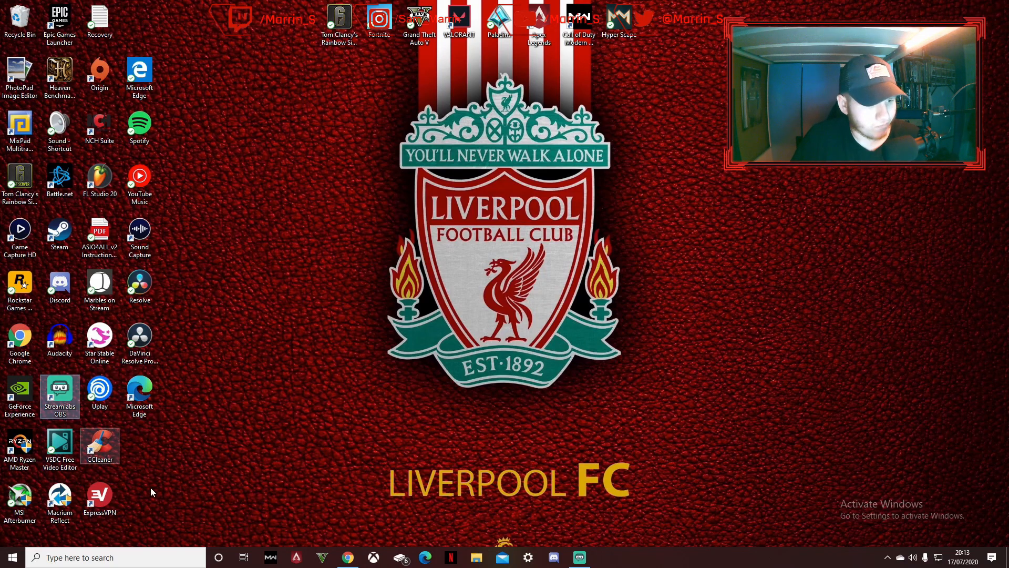
{"action": "double_click", "coordinate": [136, 121]}
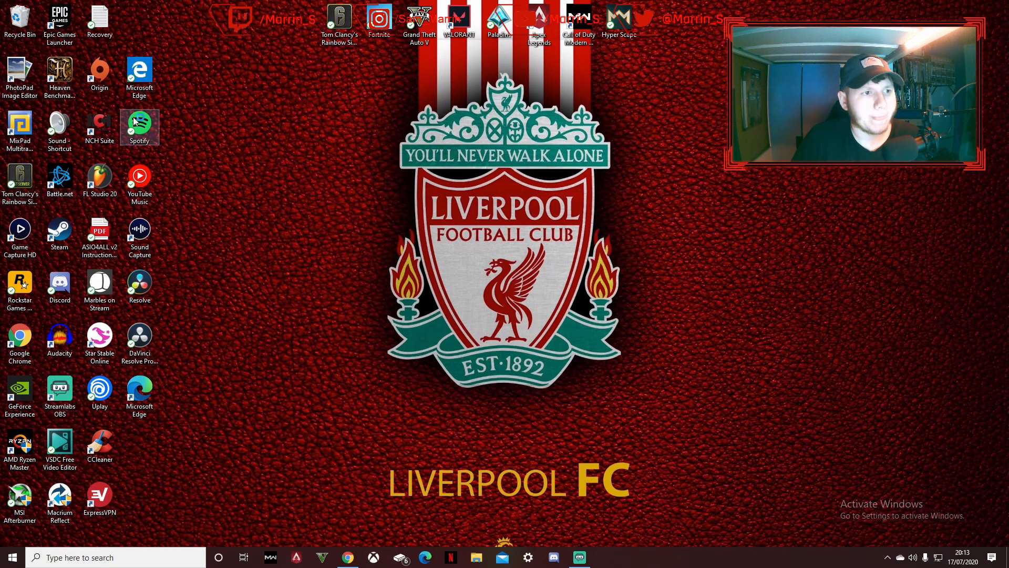
{"action": "double_click", "coordinate": [395, 46]}
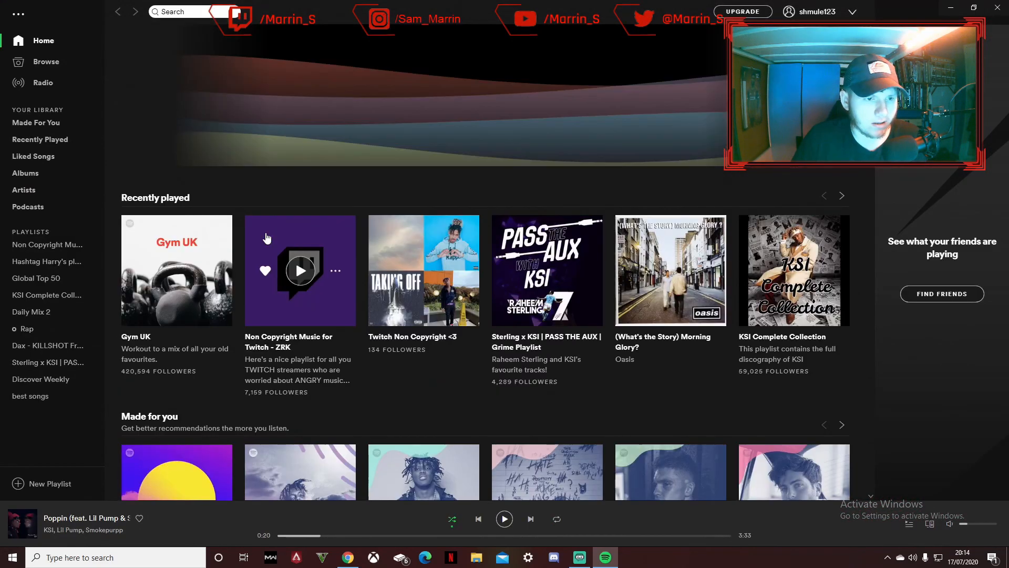
{"action": "left_click", "coordinate": [306, 315]}
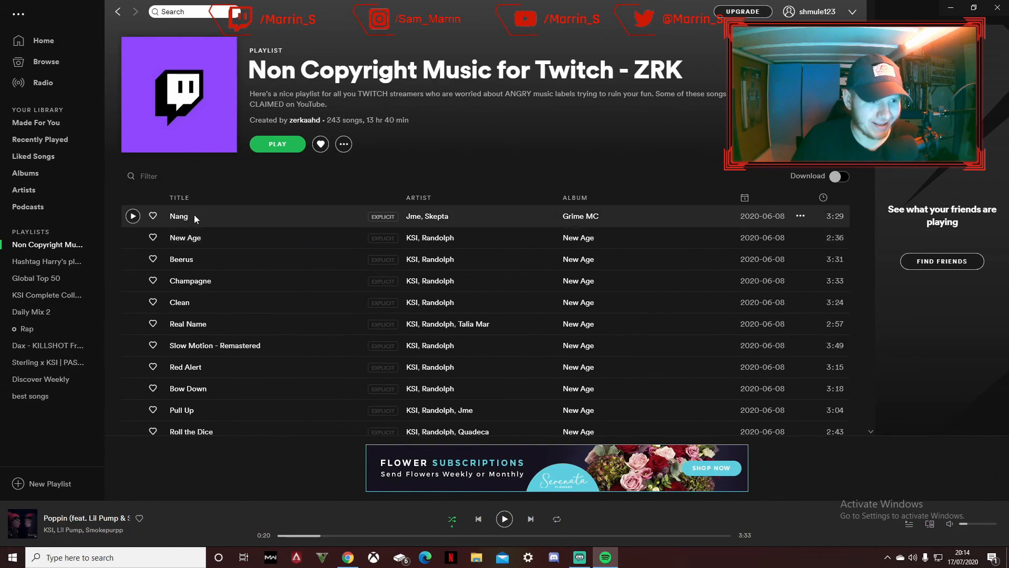
{"action": "left_click", "coordinate": [285, 149]}
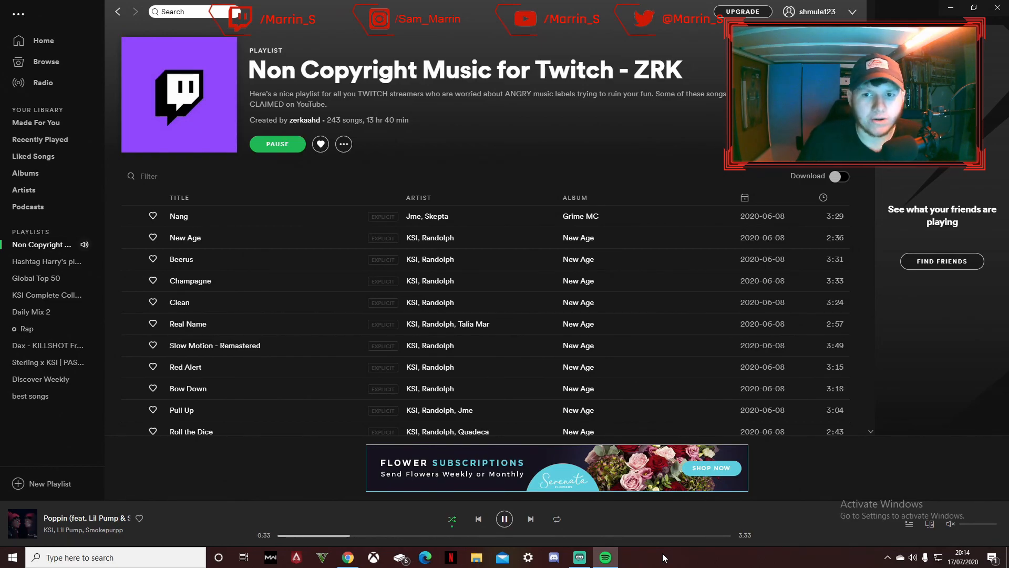
Switch back to Streamlabs OBS and add a new Window Capture source named Spotify 1 that captures the Spotify.exe song window
{"action": "left_click", "coordinate": [579, 557]}
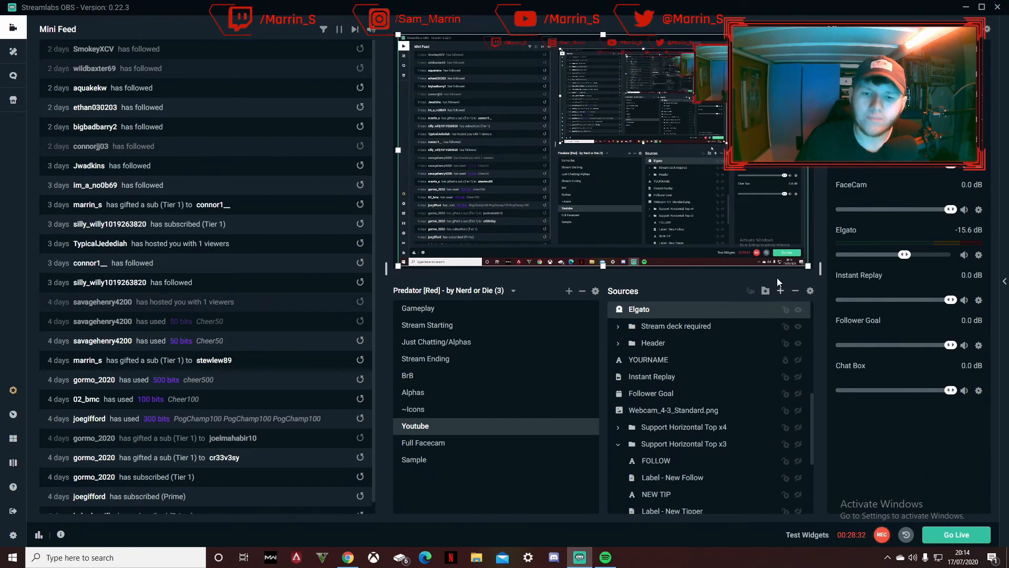
{"action": "left_click", "coordinate": [780, 291]}
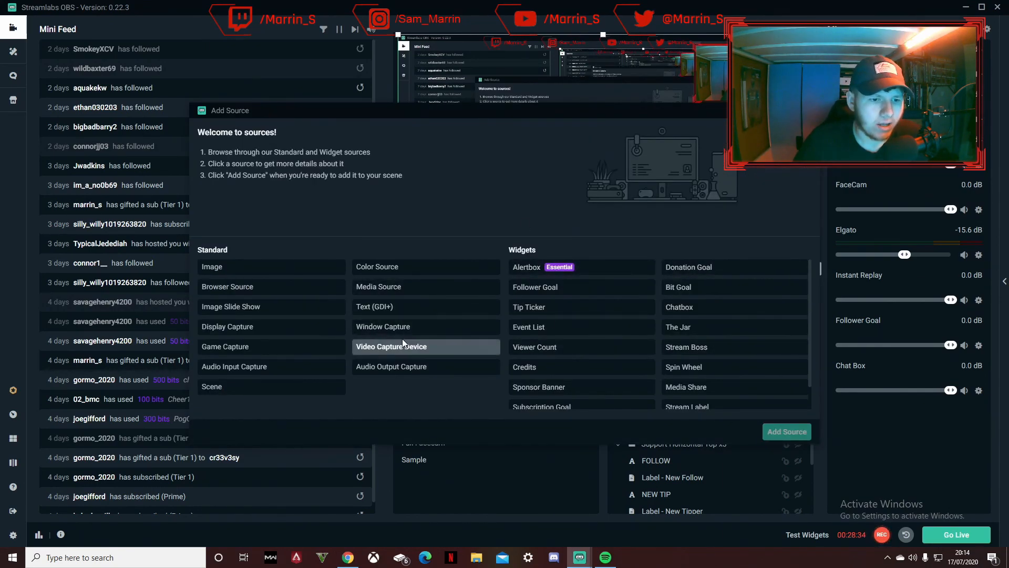
{"action": "double_click", "coordinate": [452, 328]}
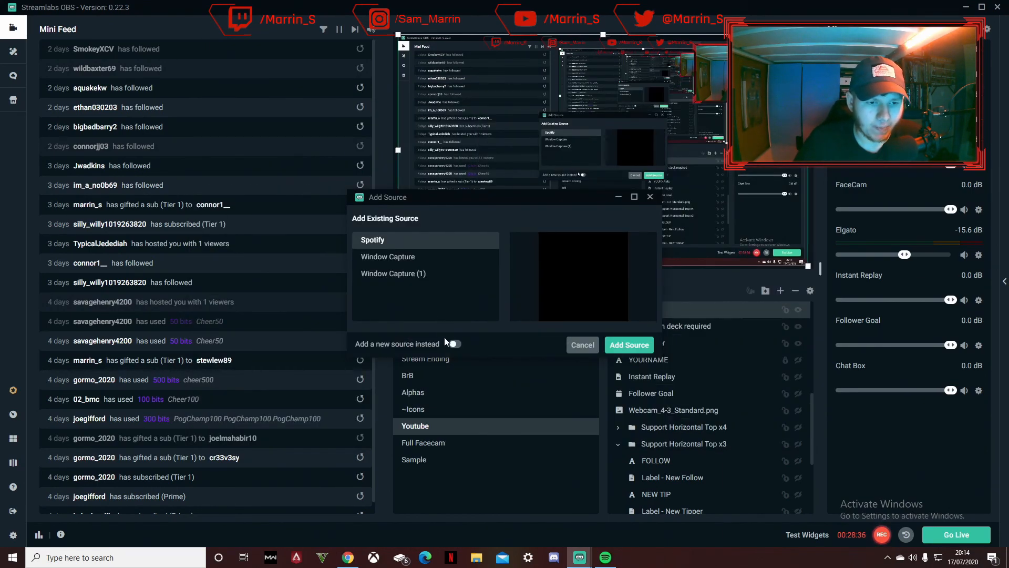
{"action": "left_click", "coordinate": [455, 345]}
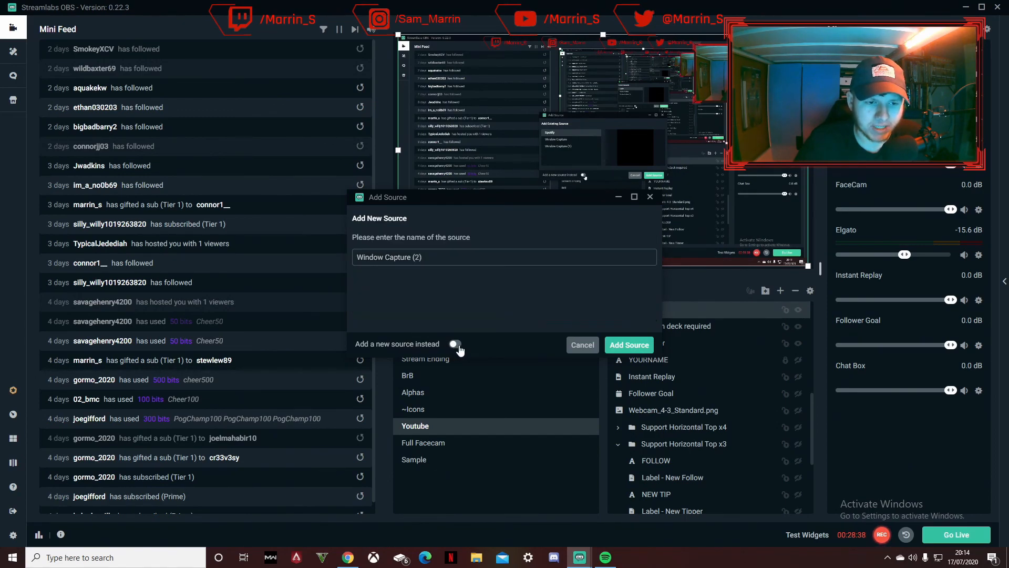
{"action": "left_click_drag", "start_coordinate": [428, 257], "coordinate": [269, 259]}
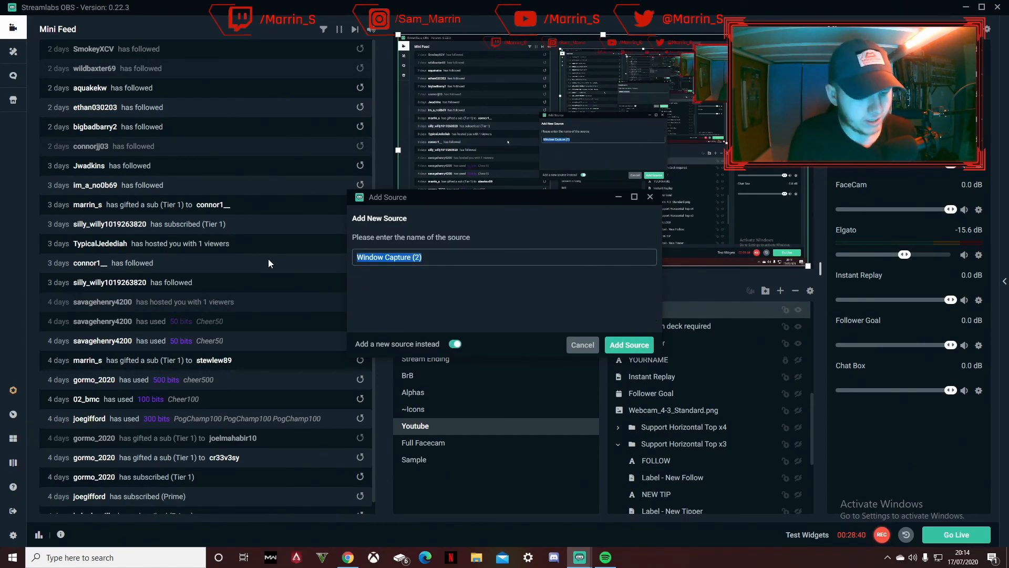
{"action": "type", "text": "Spotify 1"}
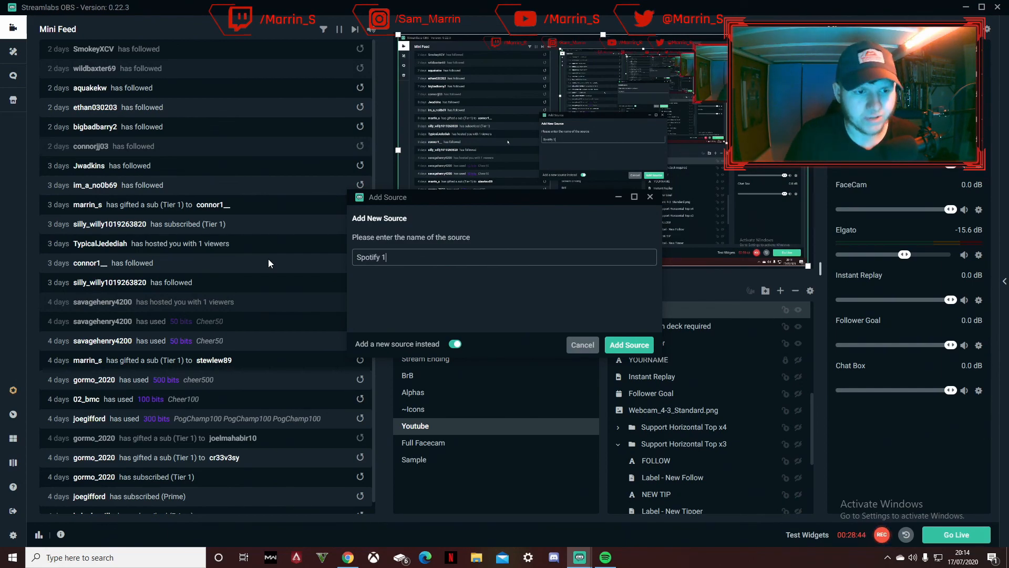
{"action": "left_click", "coordinate": [620, 339]}
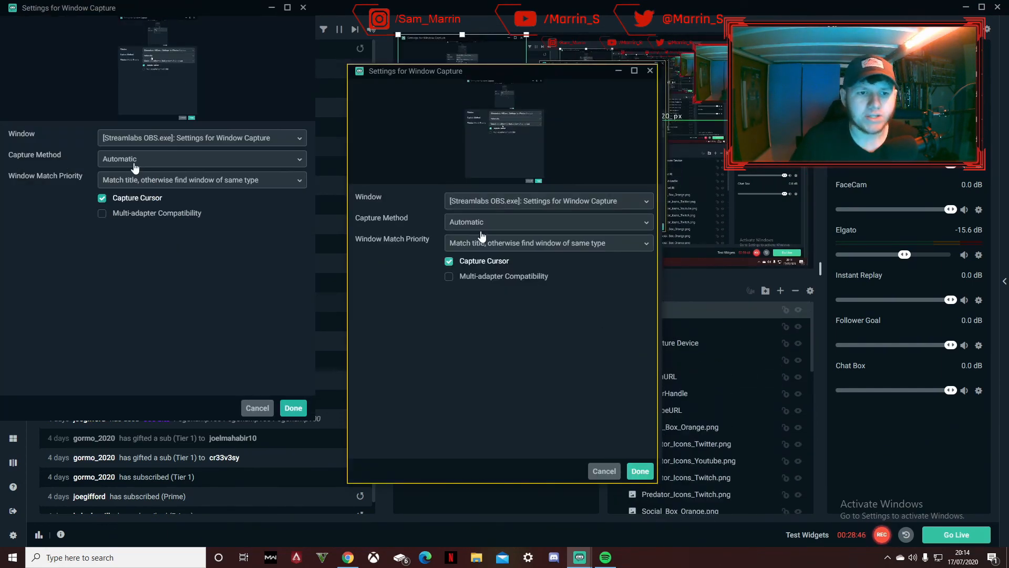
{"action": "left_click", "coordinate": [479, 201]}
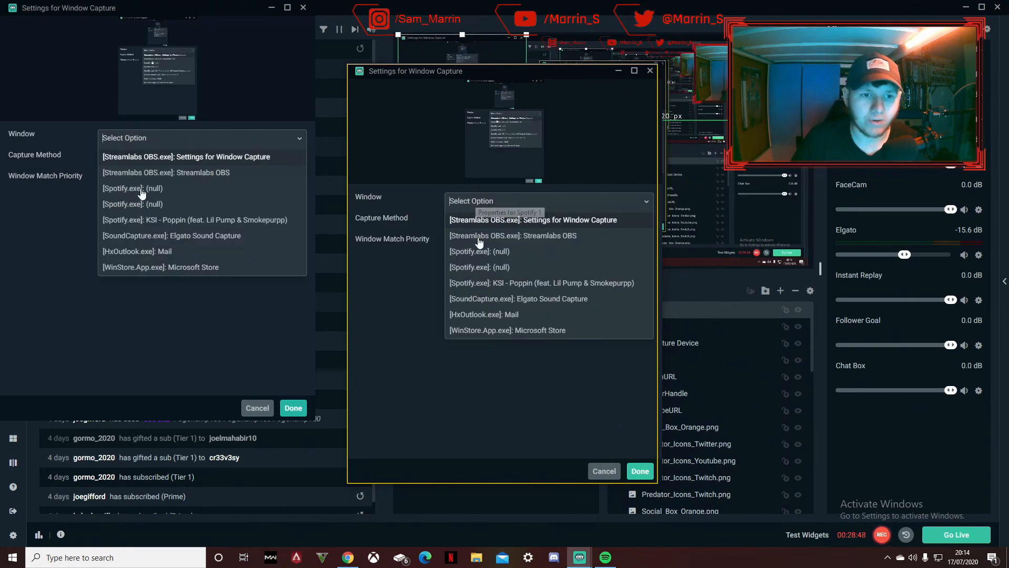
{"action": "left_click", "coordinate": [540, 285]}
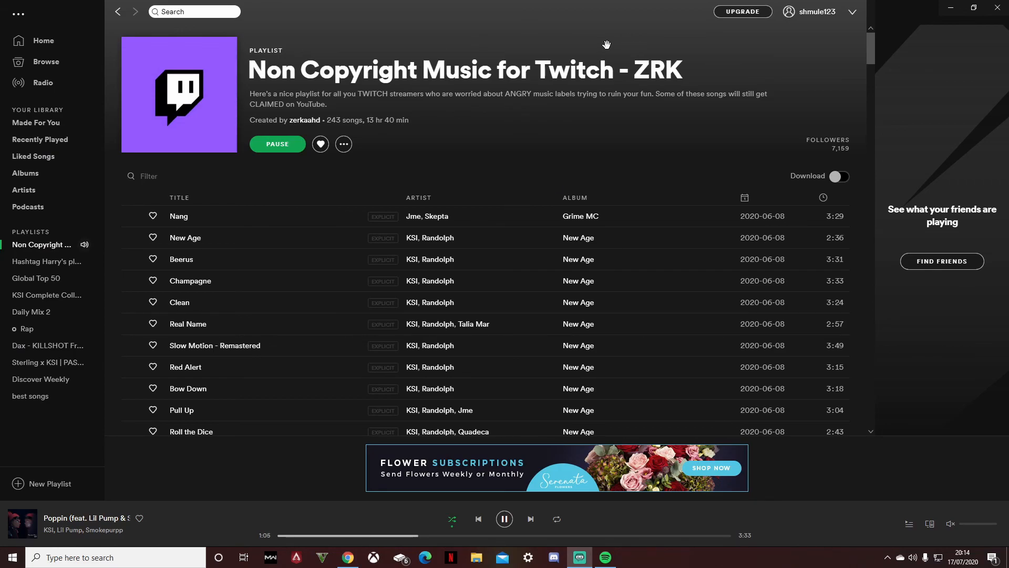
Crop the Spotify 1 capture to its now-playing strip, place it in the canvas's lower-right corner and check it over the Spotify window
{"action": "left_click_drag", "start_coordinate": [604, 35], "coordinate": [489, 500]}
{"action": "left_click_drag", "start_coordinate": [596, 239], "coordinate": [608, 230]}
{"action": "left_click_drag", "start_coordinate": [604, 235], "coordinate": [791, 251]}
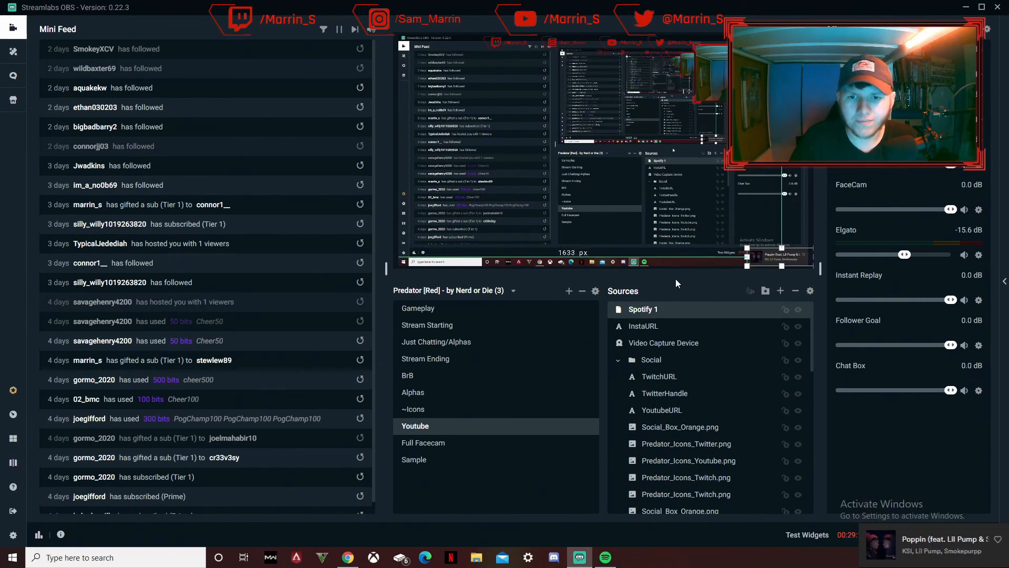
{"action": "left_click", "coordinate": [677, 261]}
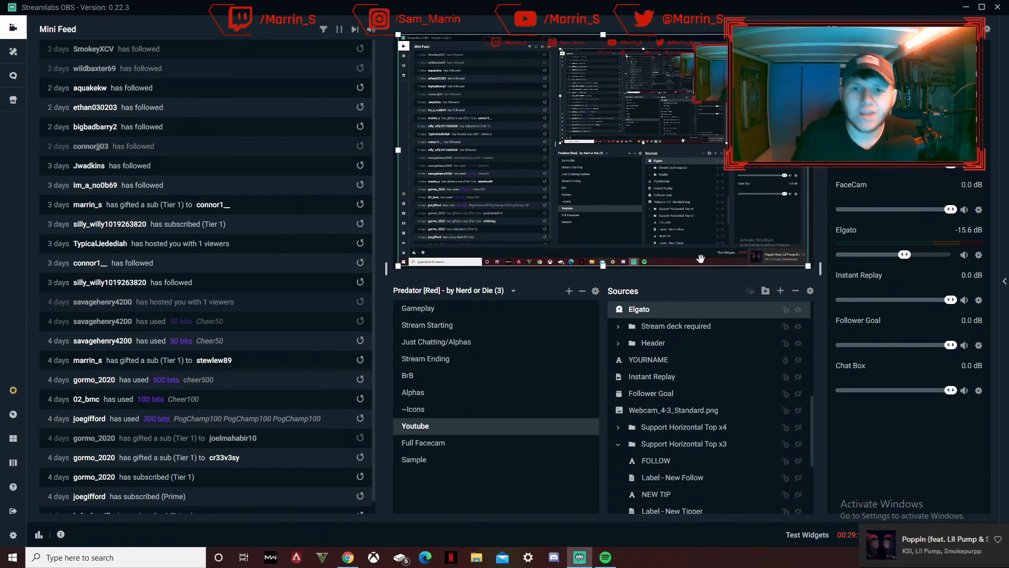
{"action": "left_click", "coordinate": [605, 557]}
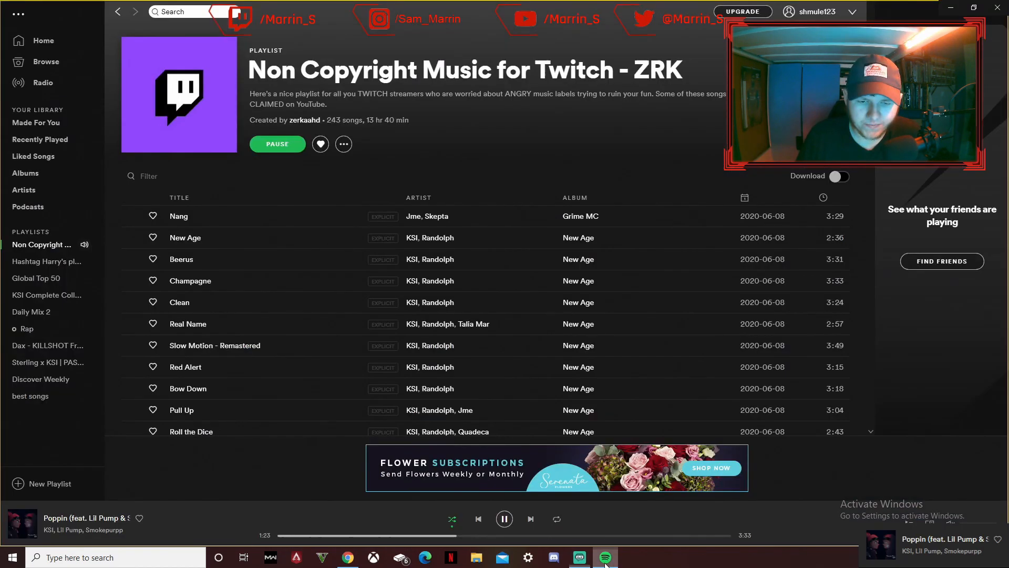
{"action": "left_click", "coordinate": [579, 557]}
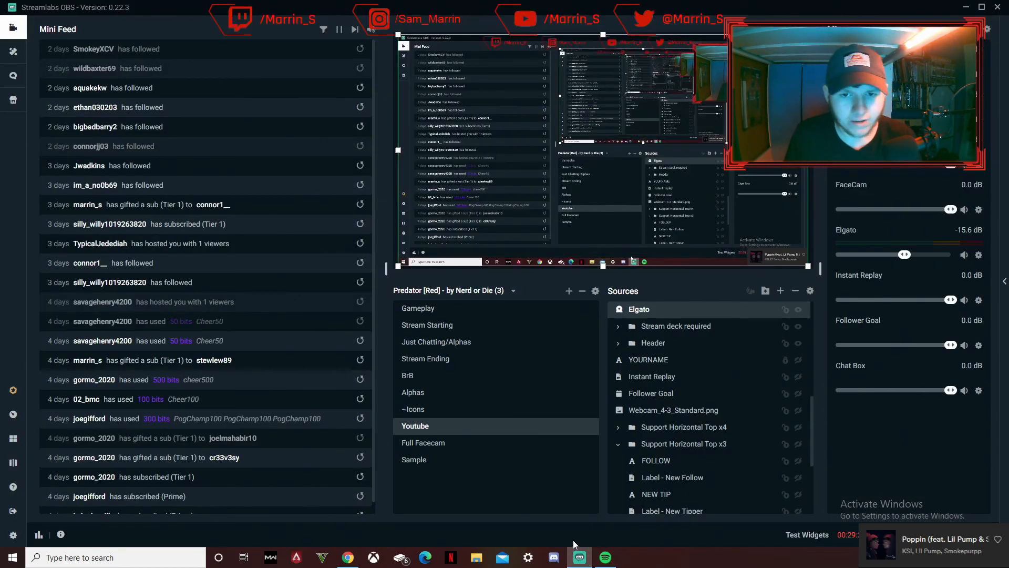